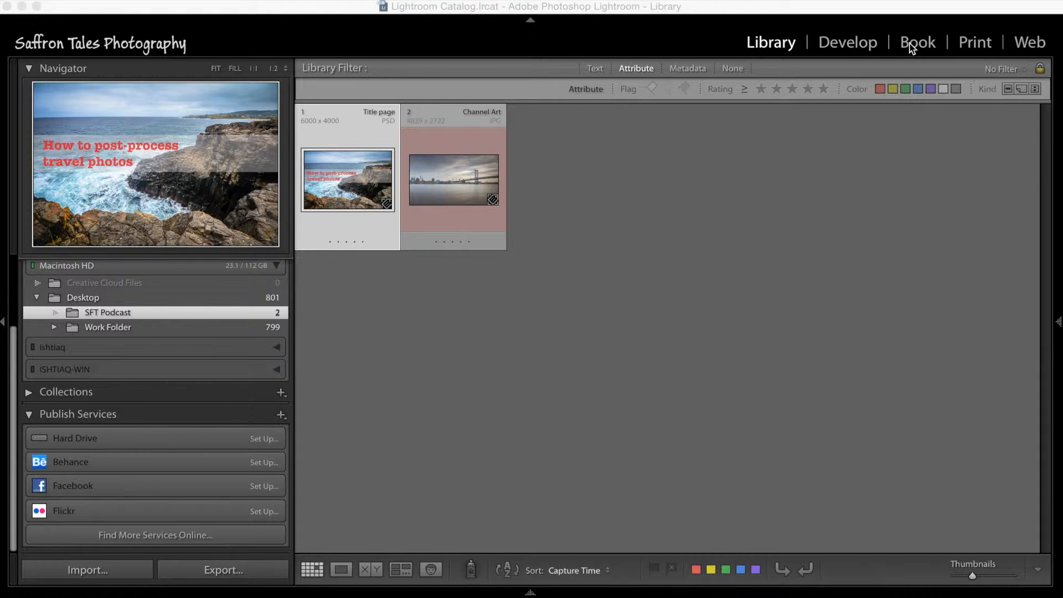
Step: Look through the Develop, Book, Print and Web modules, including the print layout and page options
{"action": "key", "text": "d"}
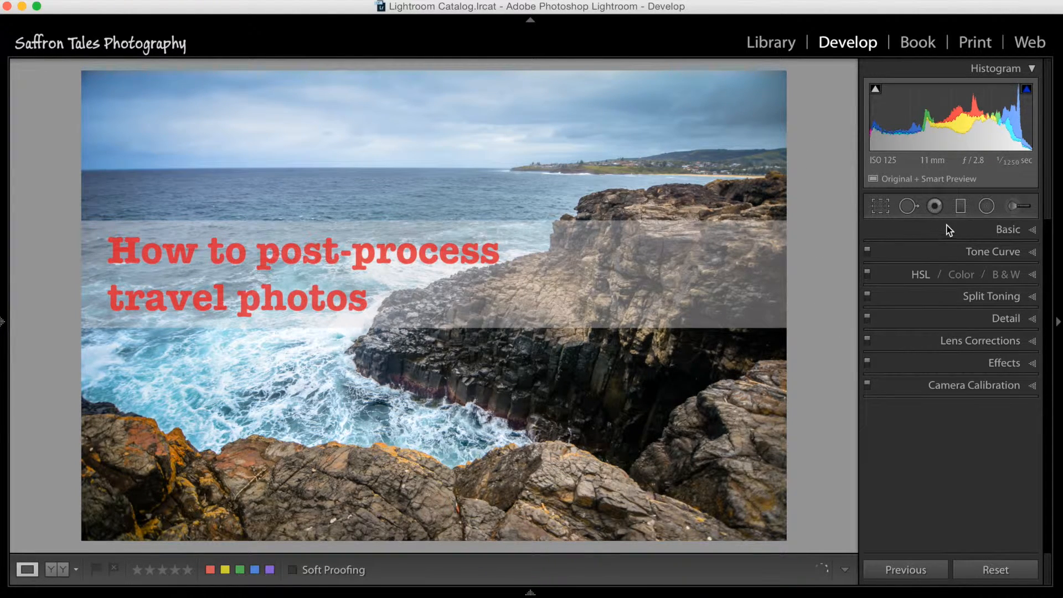
{"action": "left_click", "coordinate": [905, 46]}
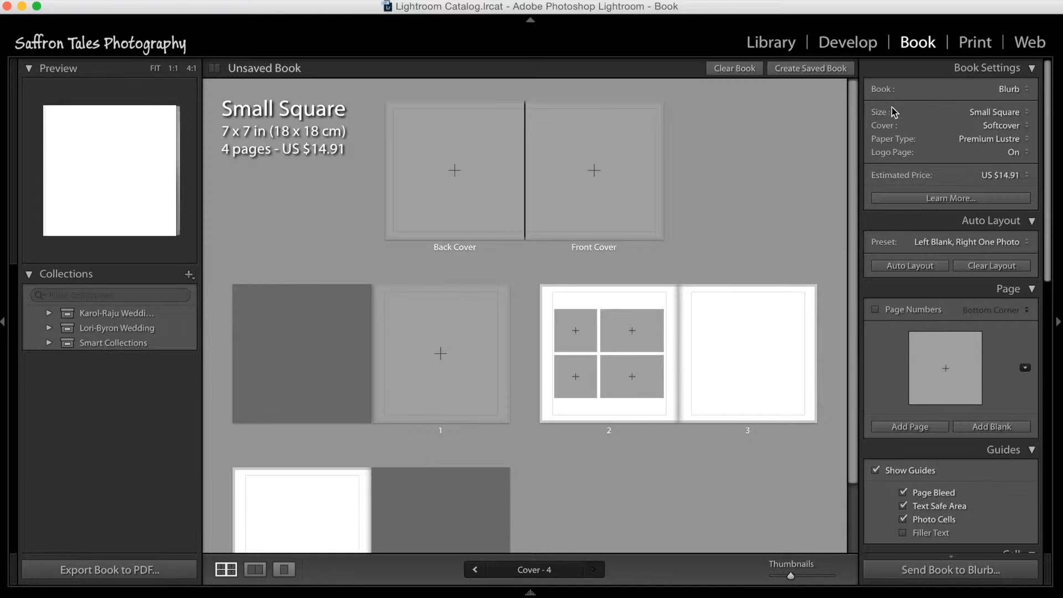
{"action": "left_click", "coordinate": [969, 43]}
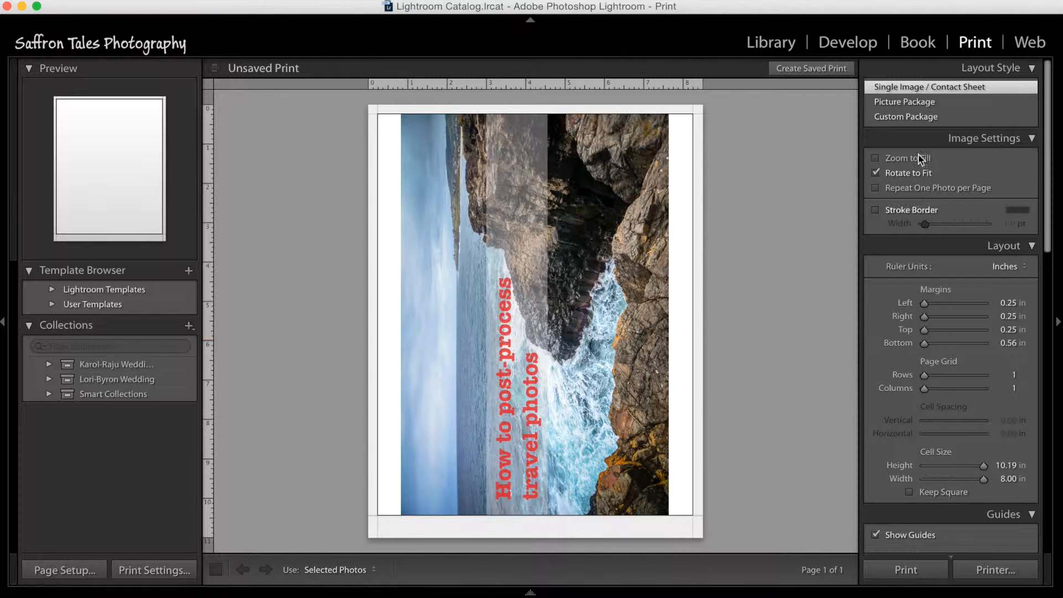
{"action": "scroll", "coordinate": [889, 457], "scroll_direction": "down", "scroll_amount": 5}
{"action": "scroll", "coordinate": [889, 453], "scroll_direction": "down", "scroll_amount": 5}
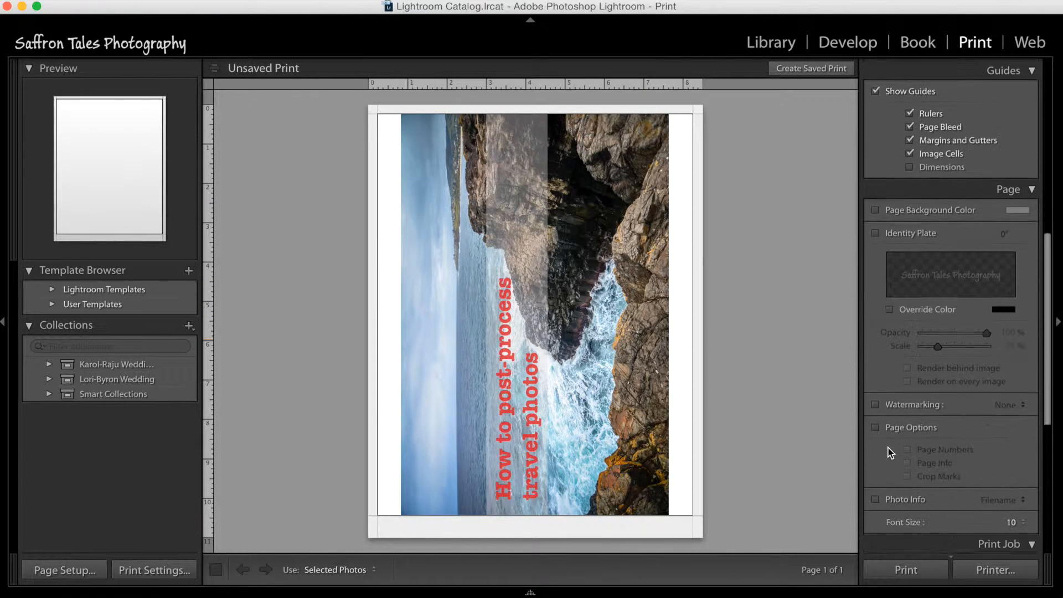
{"action": "scroll", "coordinate": [889, 453], "scroll_direction": "up", "scroll_amount": 8}
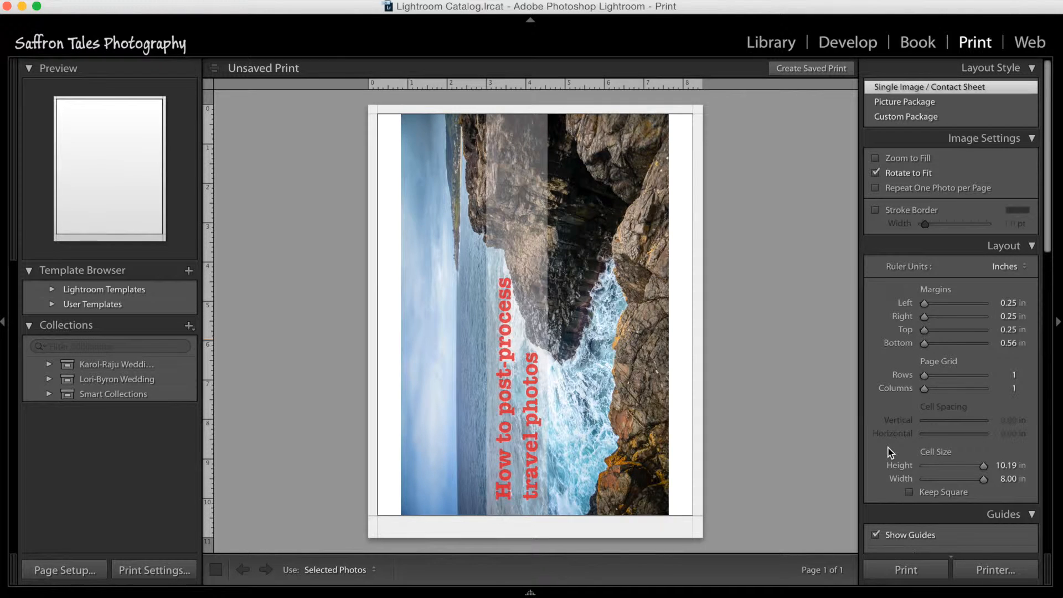
{"action": "left_click", "coordinate": [1027, 44]}
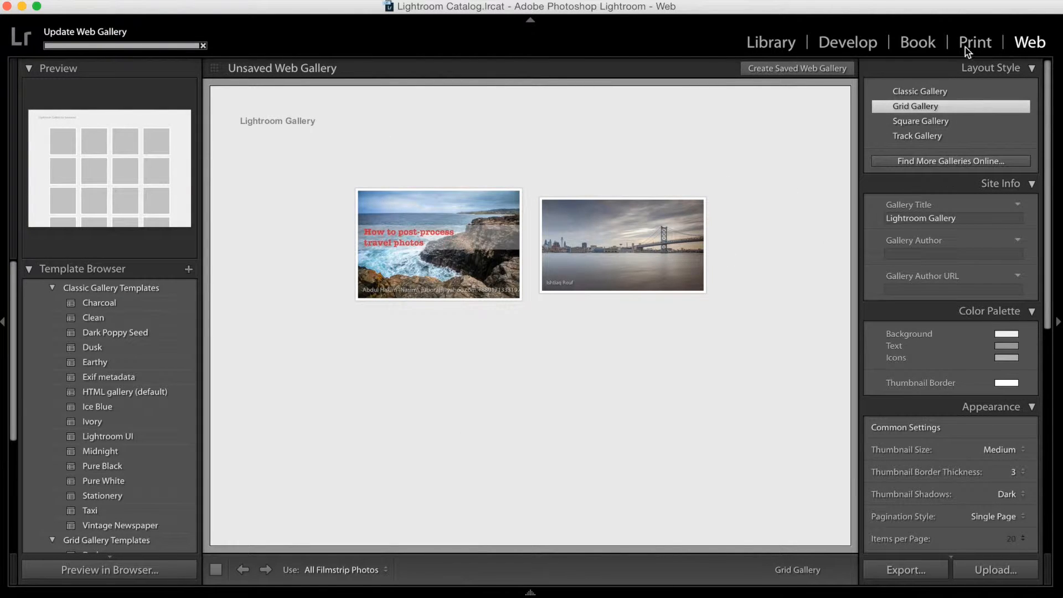
Step: Hide the Web and Print modules from the module picker and return to the Library module
{"action": "right_click", "coordinate": [1053, 49]}
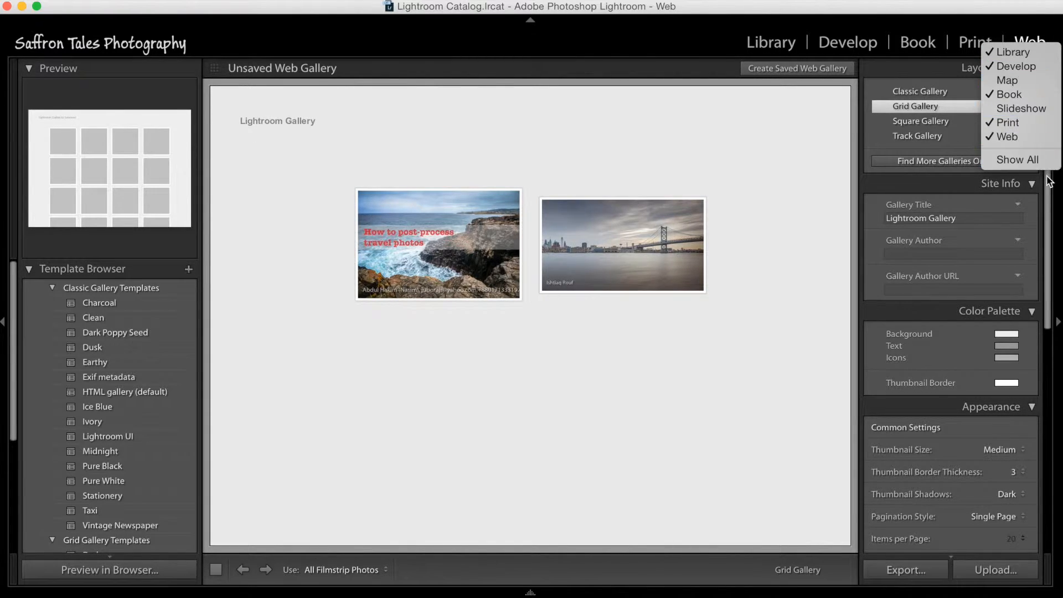
{"action": "left_click", "coordinate": [1031, 140]}
{"action": "right_click", "coordinate": [1051, 43]}
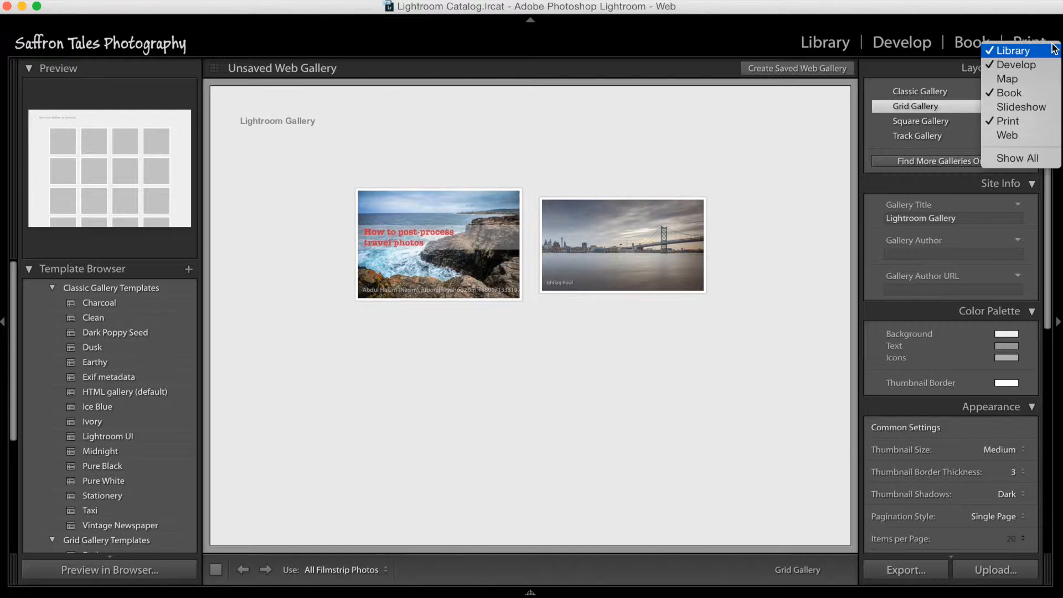
{"action": "left_click", "coordinate": [1032, 121]}
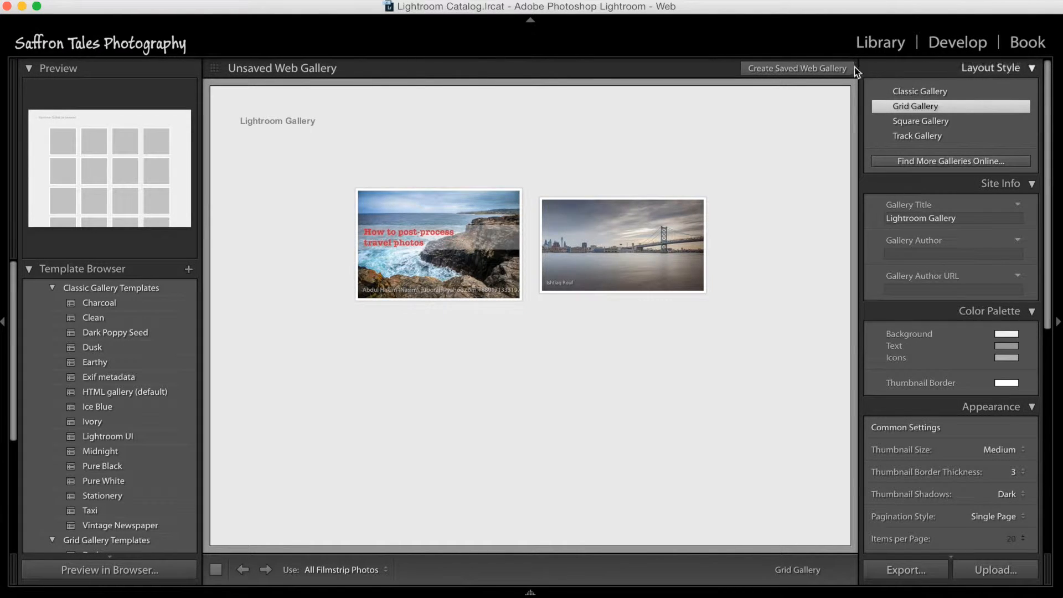
{"action": "left_click", "coordinate": [902, 48]}
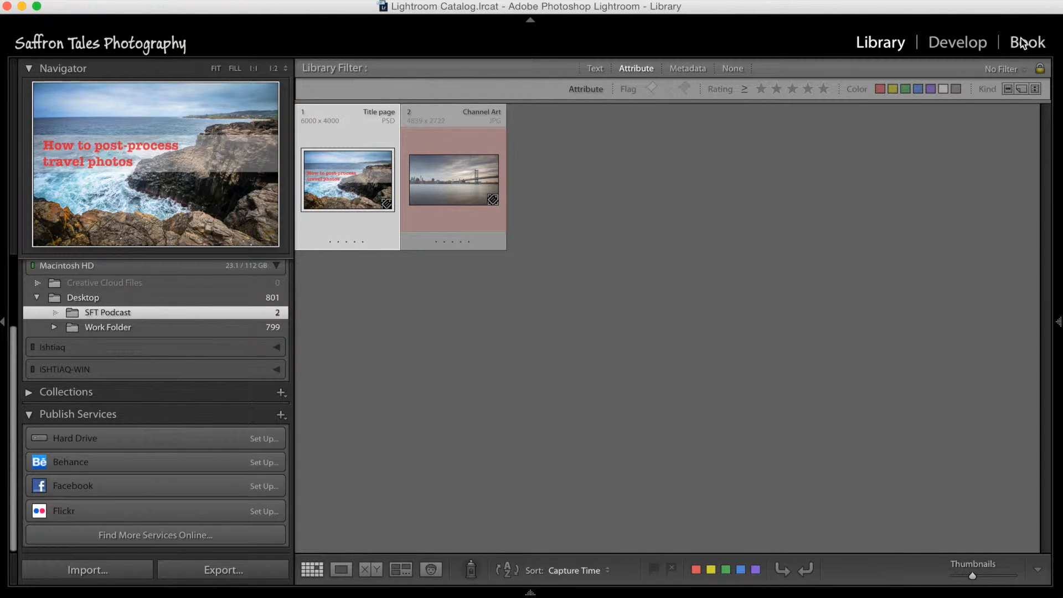
{"action": "right_click", "coordinate": [1036, 47]}
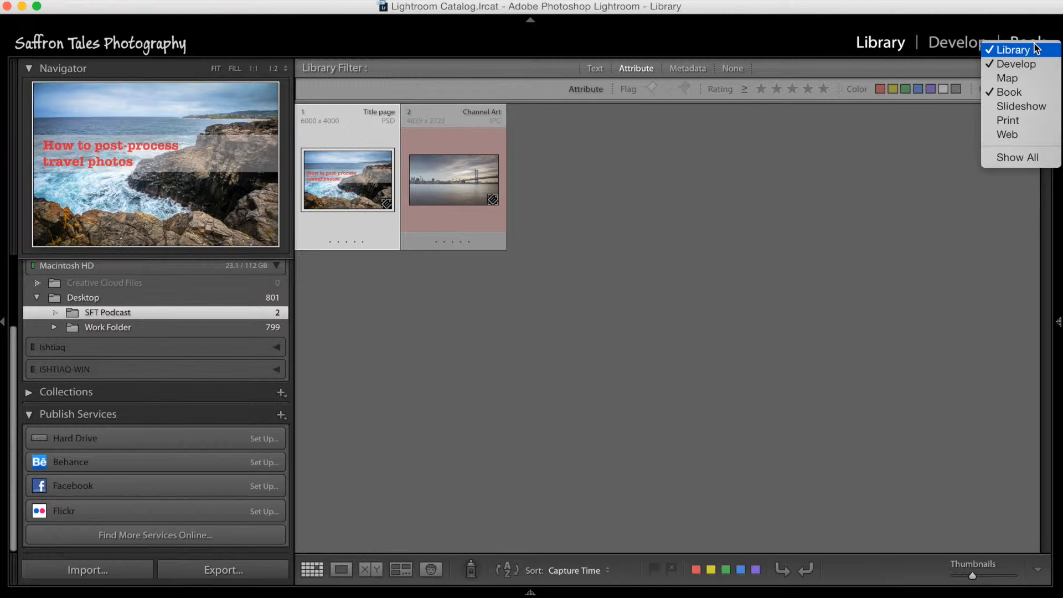
{"action": "left_click", "coordinate": [917, 154]}
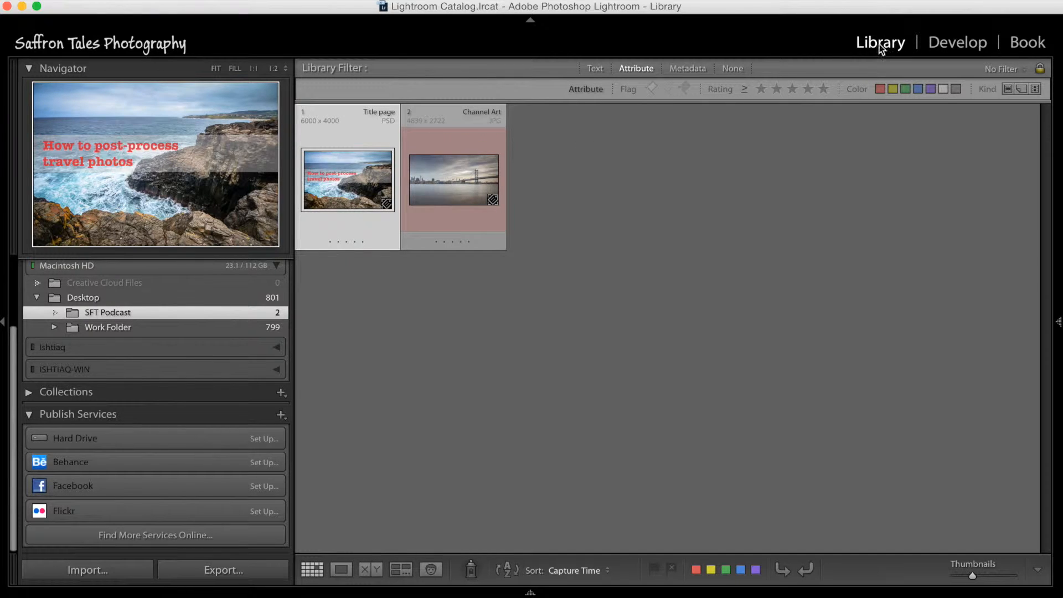
Step: Open the wedding folder inside Work Folder and browse its photos in the grid
{"action": "left_click", "coordinate": [54, 327]}
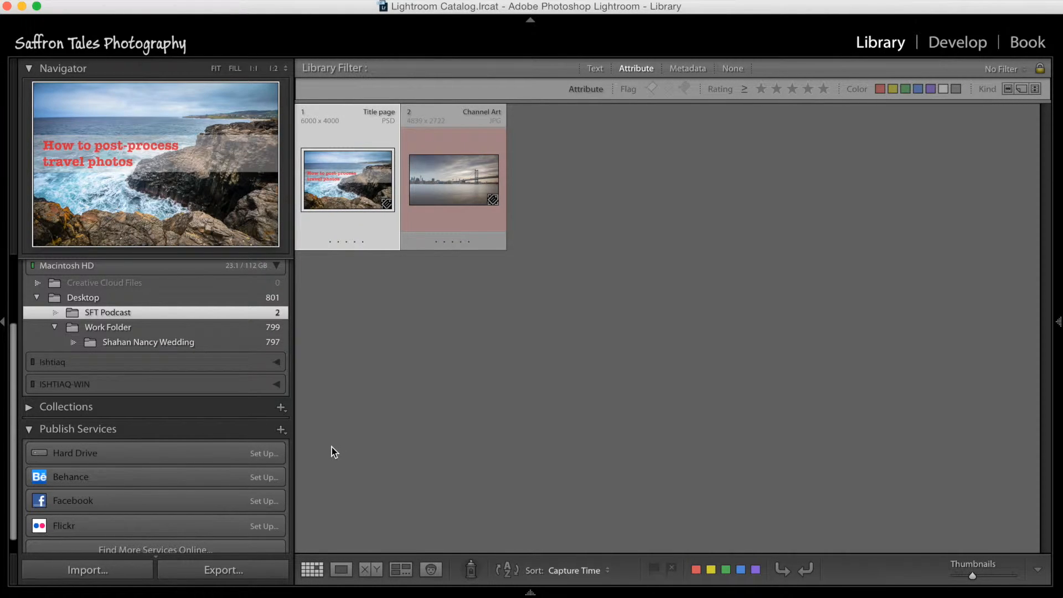
{"action": "left_click", "coordinate": [234, 343]}
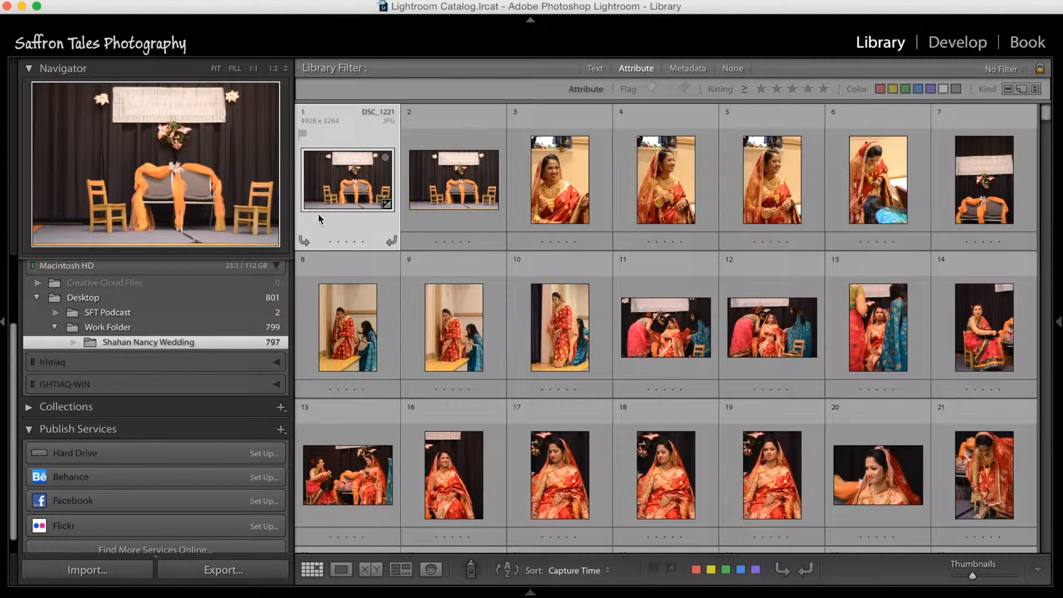
{"action": "scroll", "coordinate": [460, 368], "scroll_direction": "down", "scroll_amount": 10}
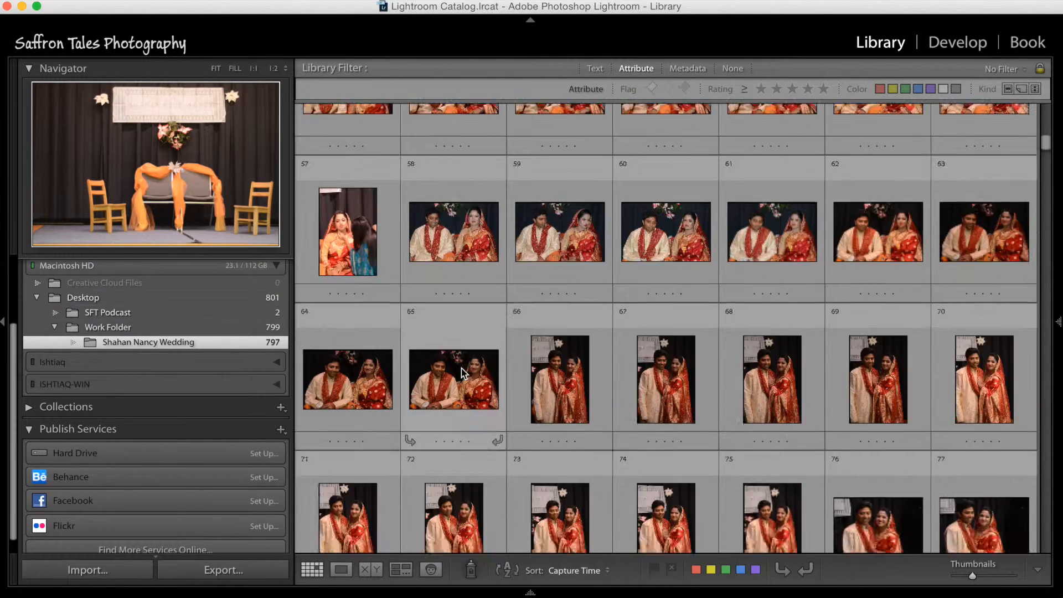
{"action": "scroll", "coordinate": [461, 367], "scroll_direction": "up", "scroll_amount": 10}
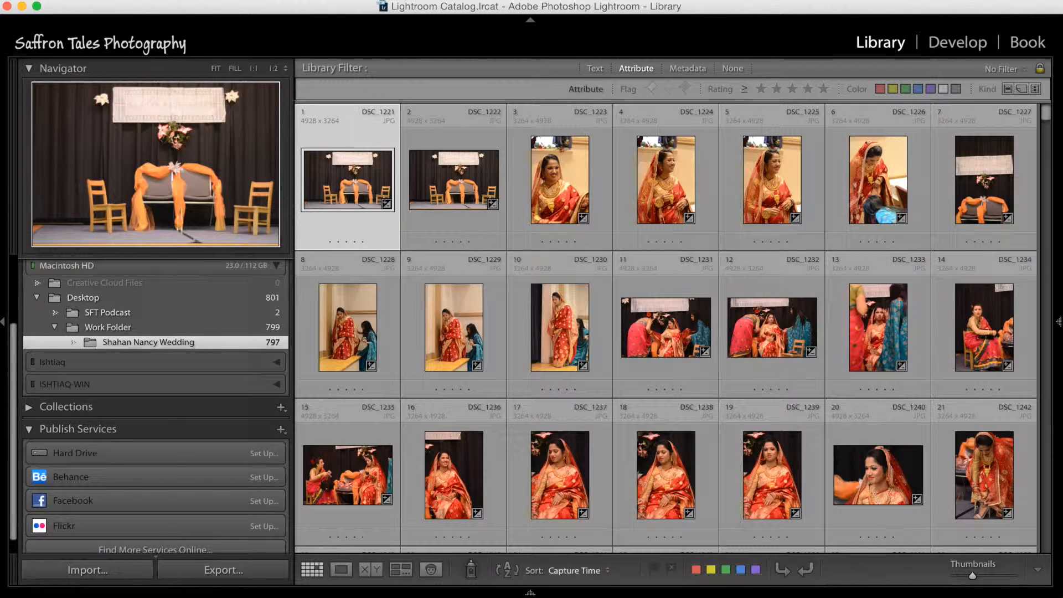
Step: Start importing photos and video, and review the available sources, recent folders and Build Previews options
{"action": "left_click", "coordinate": [113, 0]}
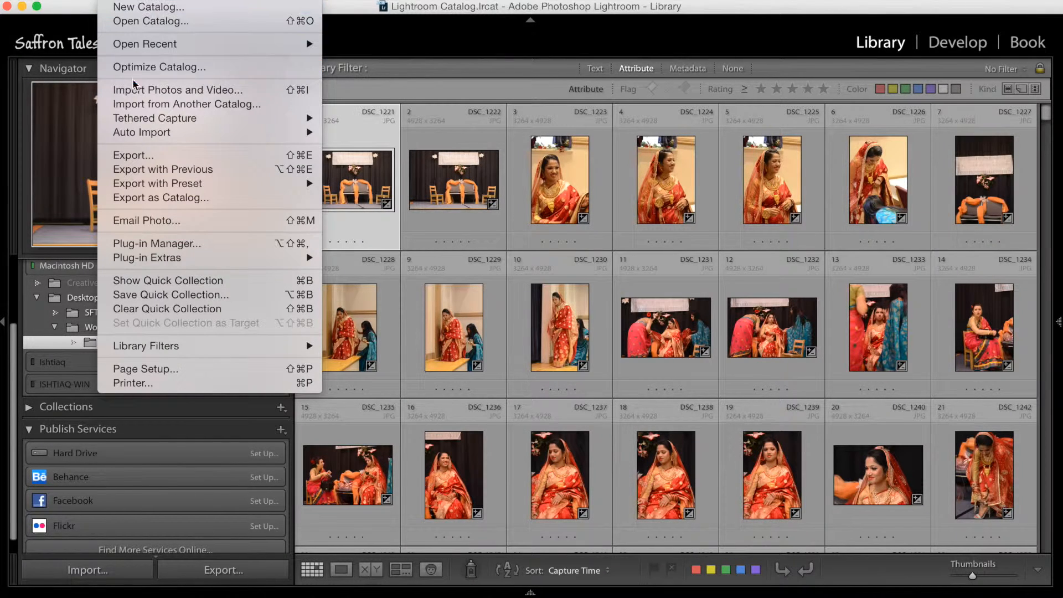
{"action": "left_click", "coordinate": [248, 91]}
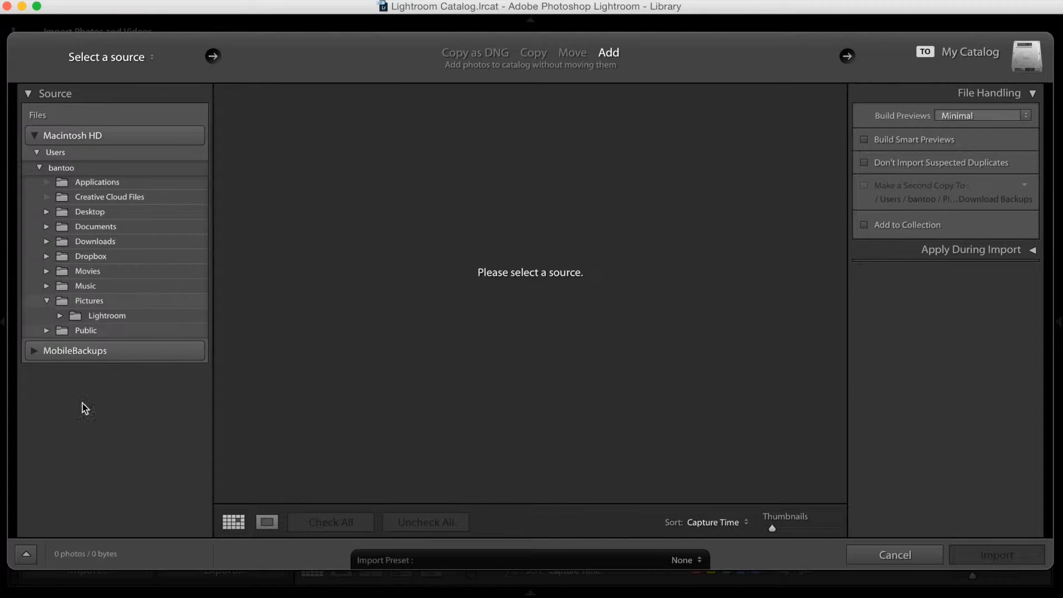
{"action": "left_click", "coordinate": [40, 168]}
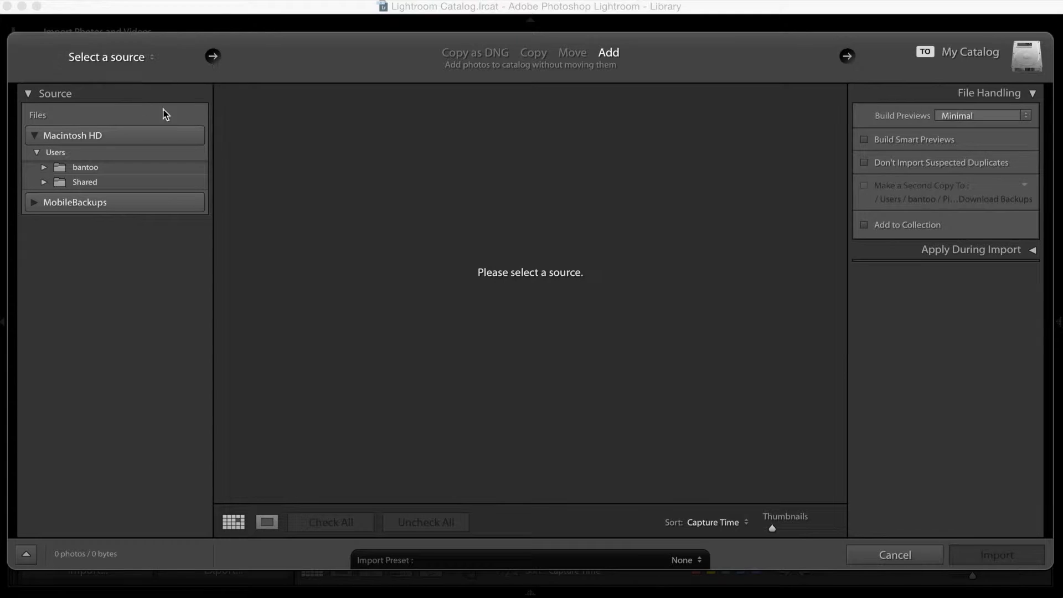
{"action": "left_click", "coordinate": [150, 60]}
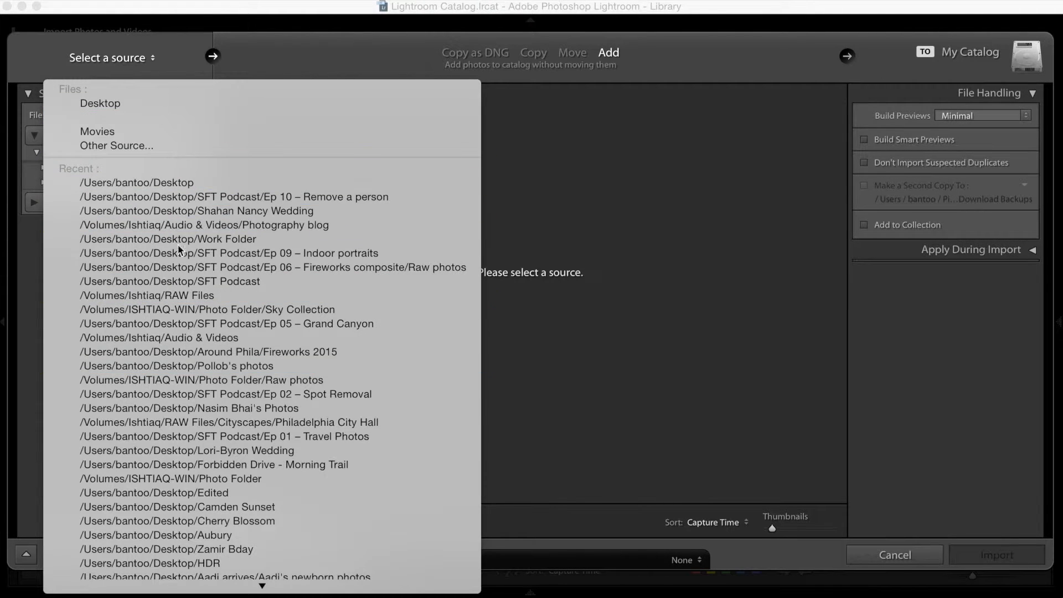
{"action": "left_click", "coordinate": [692, 375]}
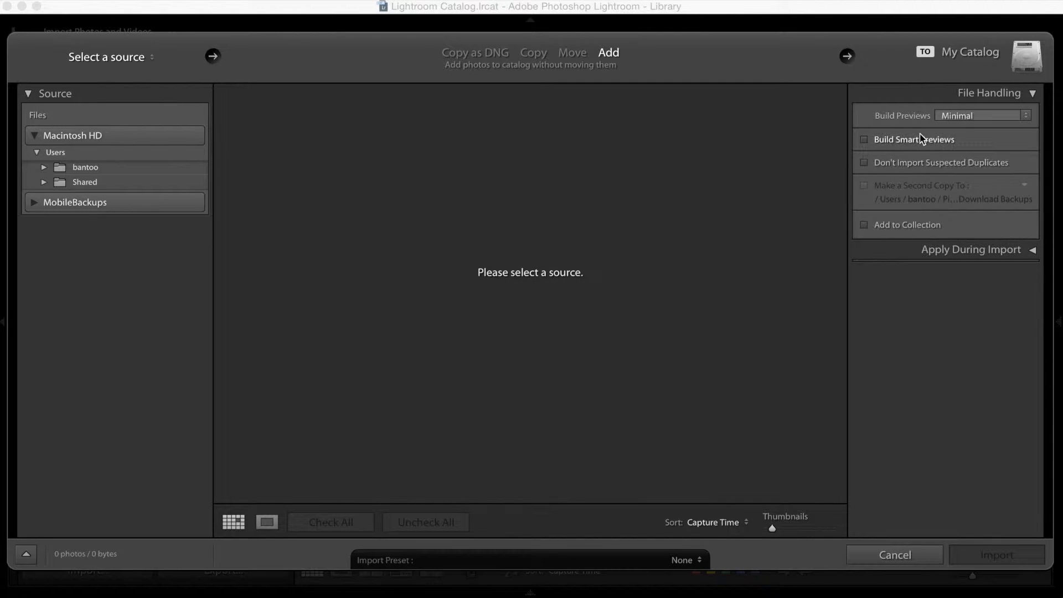
{"action": "left_click", "coordinate": [969, 118]}
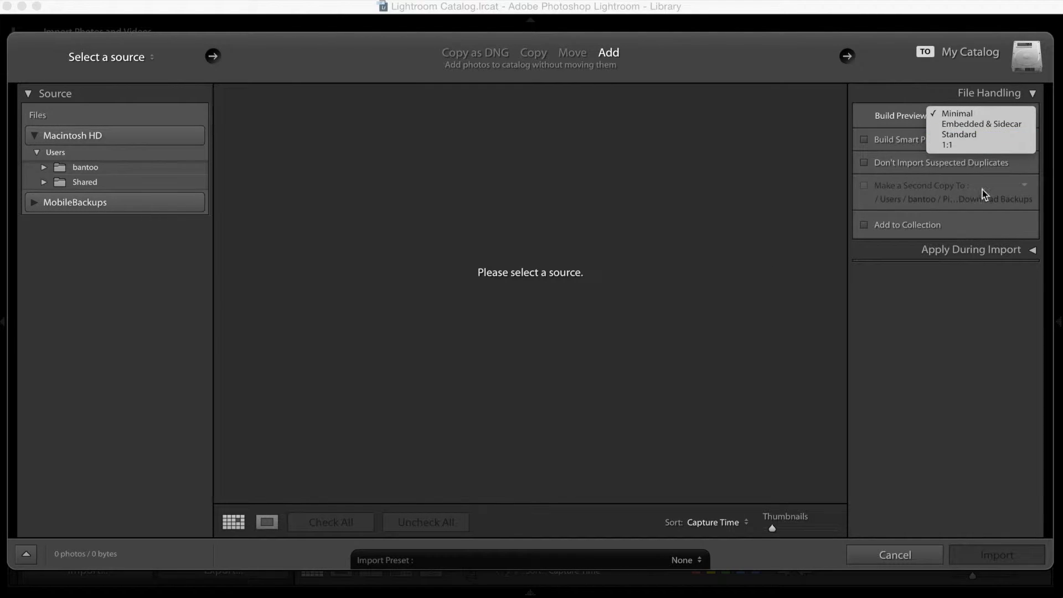
{"action": "left_click", "coordinate": [971, 317]}
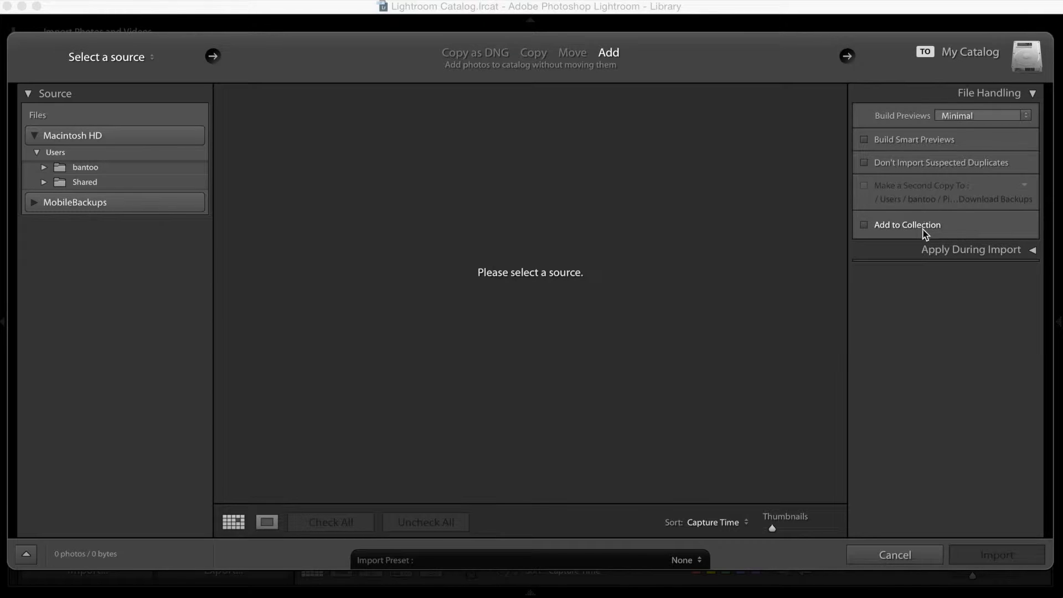
Step: Review the Develop Settings user presets and metadata choices applied during import, and cancel the import
{"action": "left_click", "coordinate": [945, 257]}
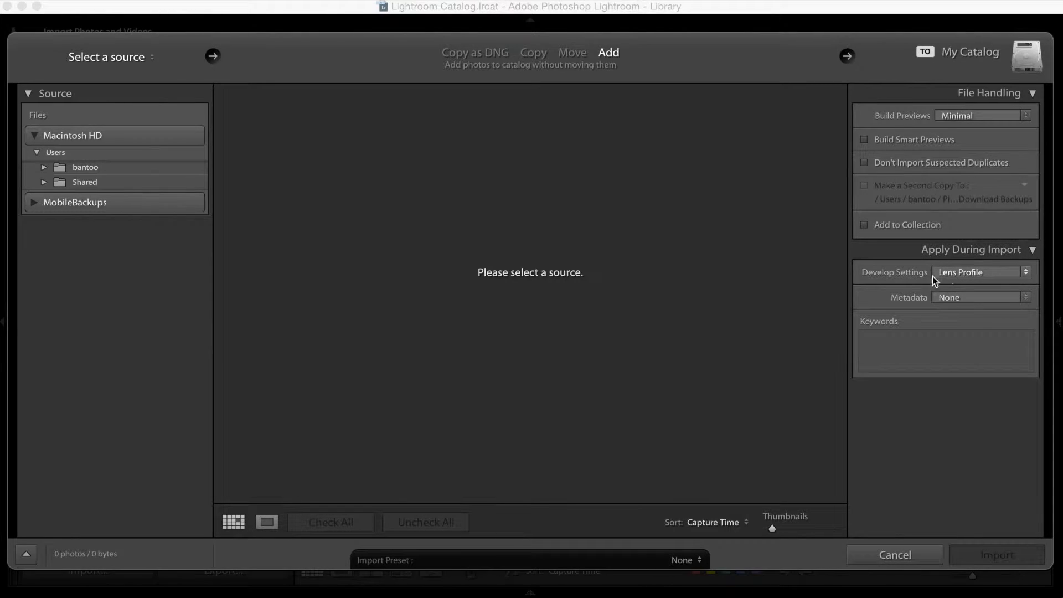
{"action": "left_click", "coordinate": [969, 276]}
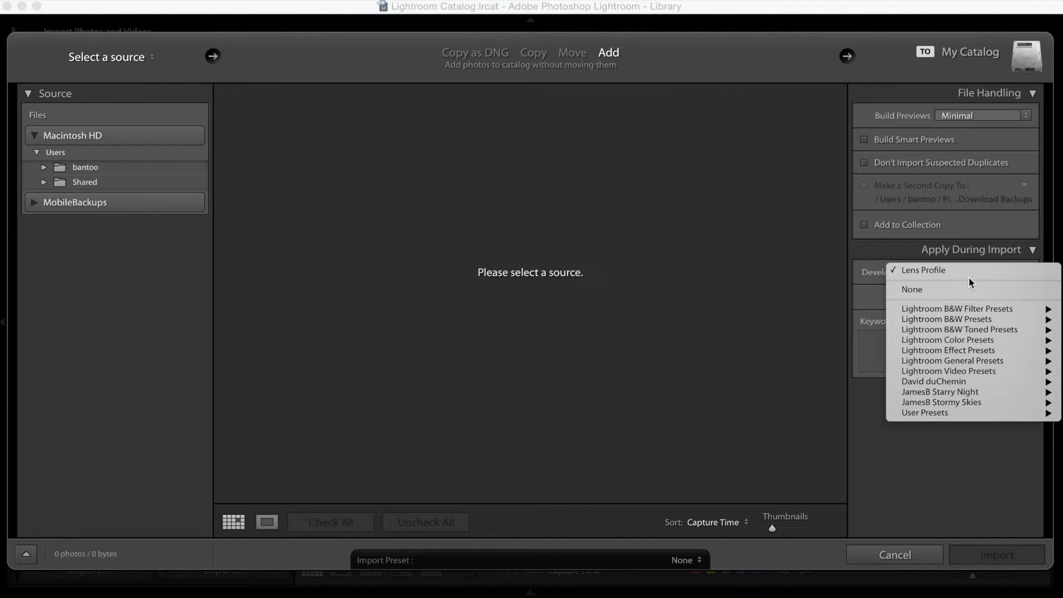
{"action": "mouse_move", "coordinate": [903, 413]}
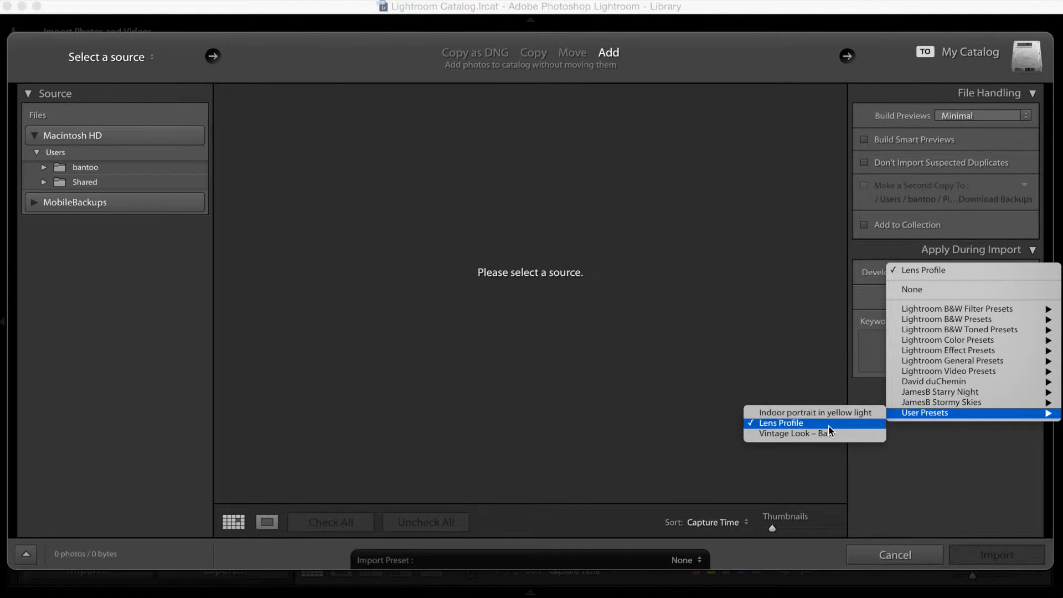
{"action": "left_click", "coordinate": [797, 360]}
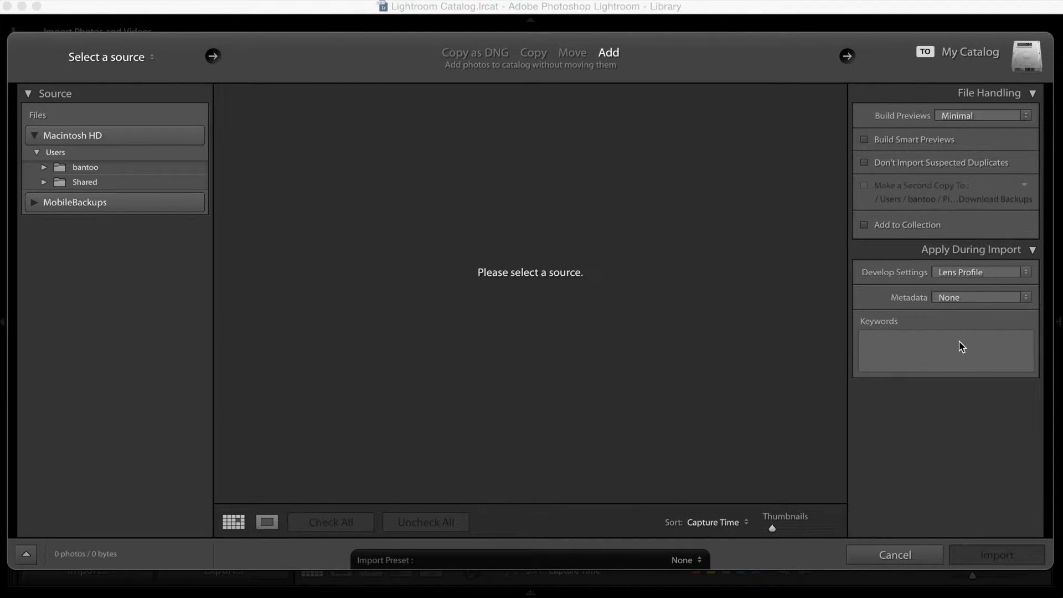
{"action": "left_click", "coordinate": [978, 297]}
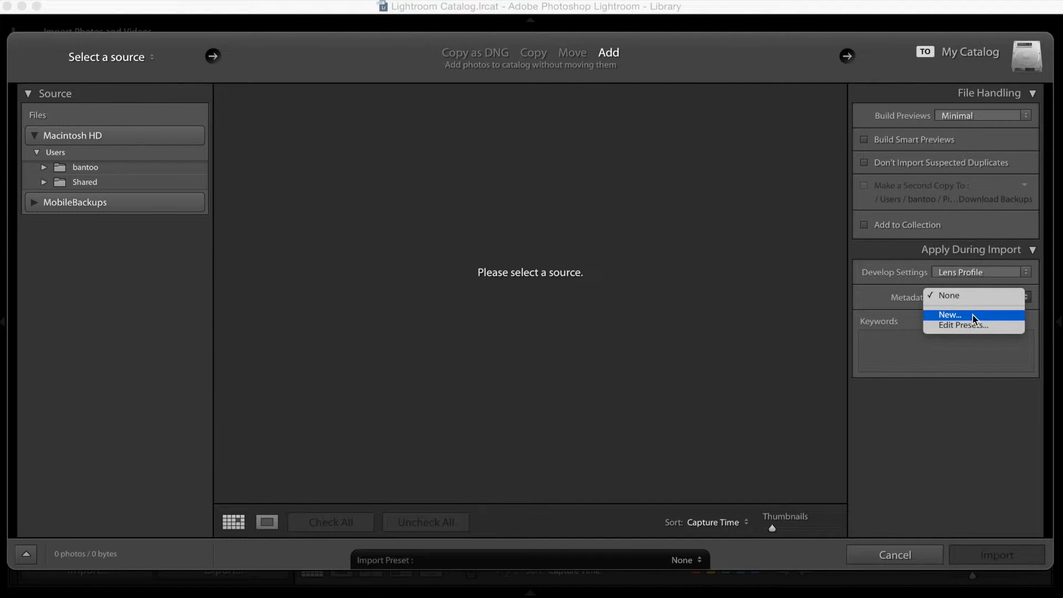
{"action": "left_click", "coordinate": [910, 438]}
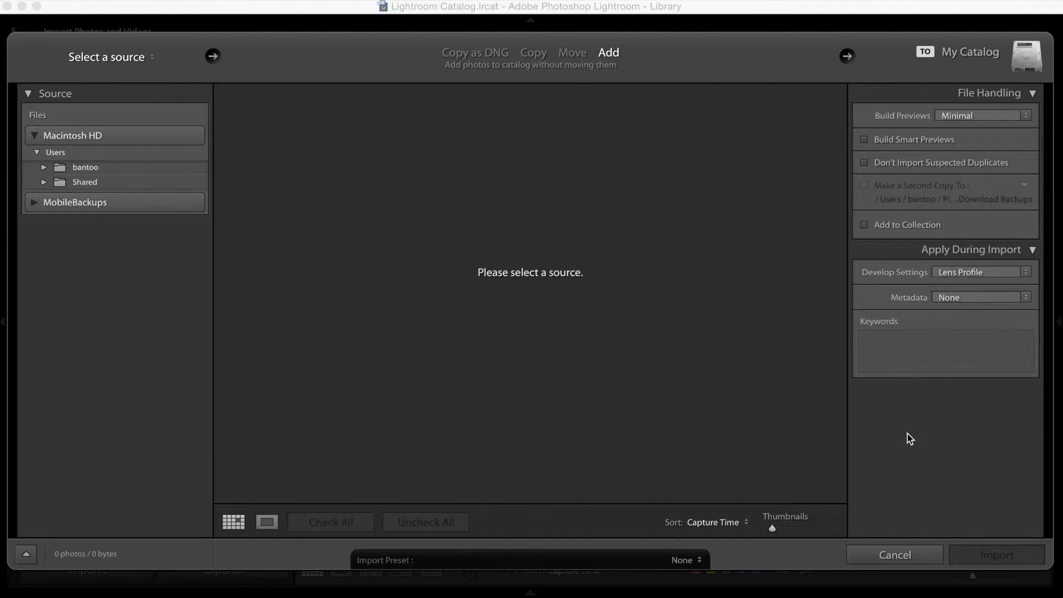
{"action": "left_click", "coordinate": [991, 250]}
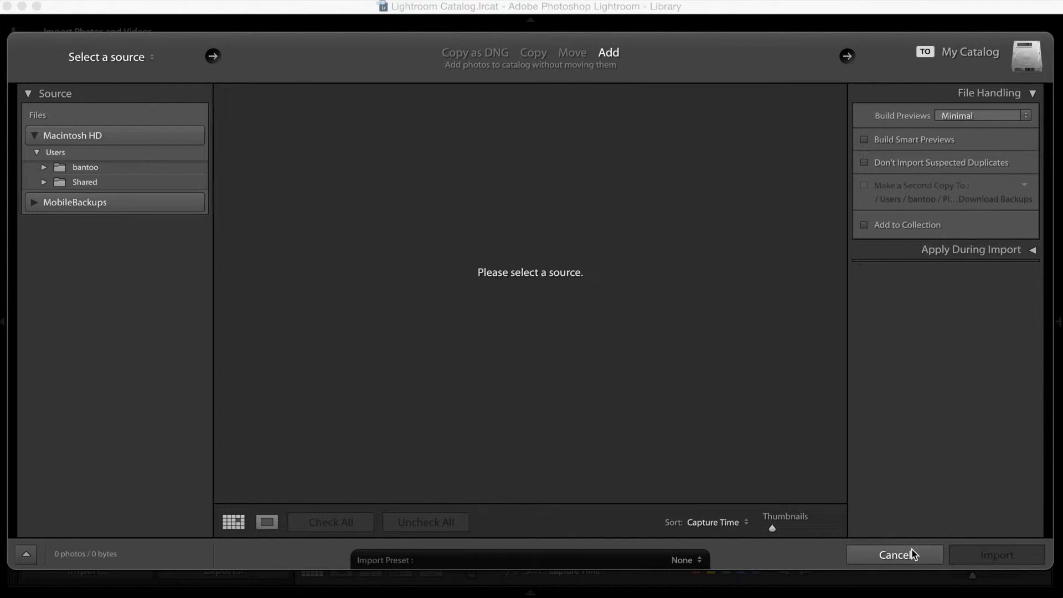
{"action": "left_click", "coordinate": [894, 555]}
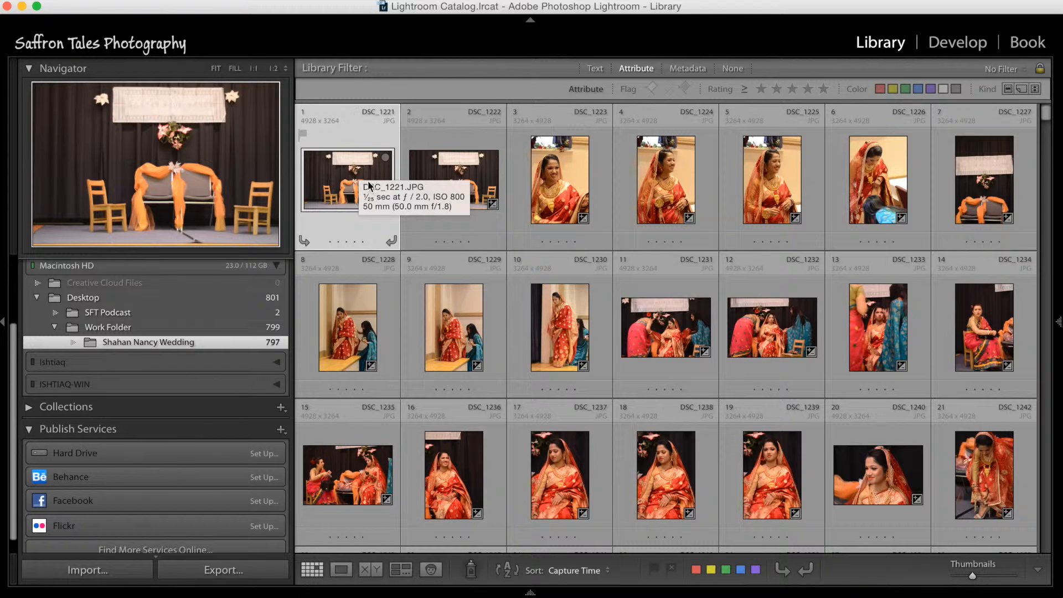
Step: View the first wedding photo enlarged in the Loupe view and return to the grid
{"action": "double_click", "coordinate": [370, 183]}
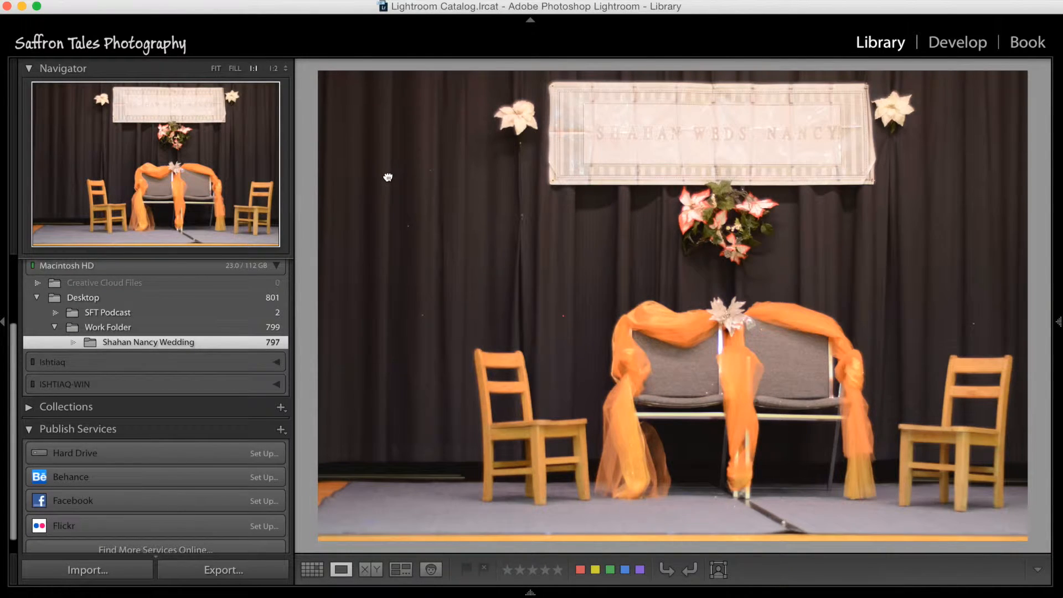
{"action": "double_click", "coordinate": [387, 173]}
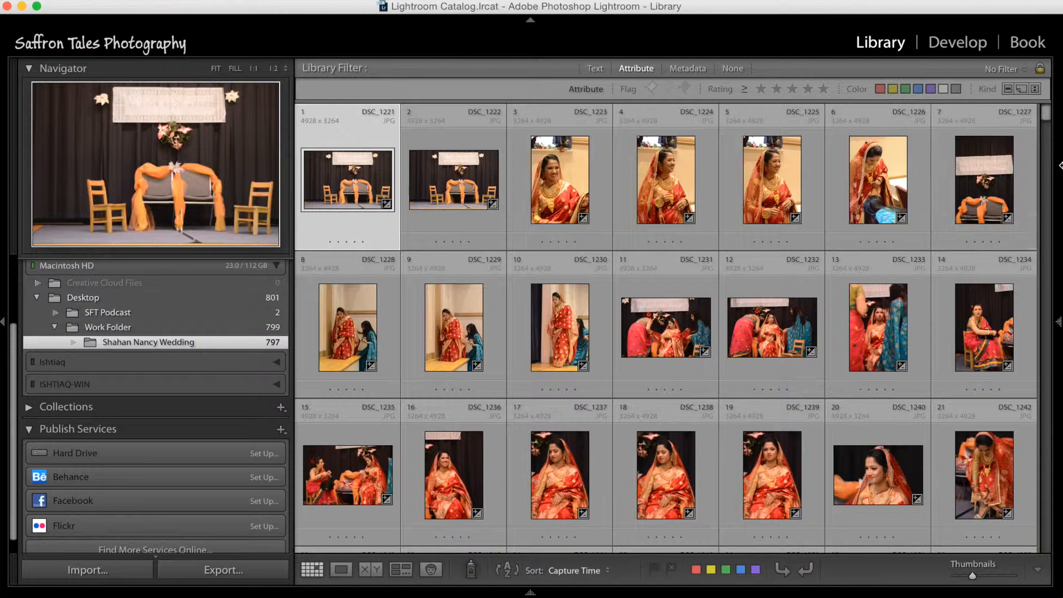
Step: Add the keywords Wedding, Pennsylvania, the couple's first names and Saffron Tales Photography to the first wedding photo
{"action": "left_click", "coordinate": [1059, 327]}
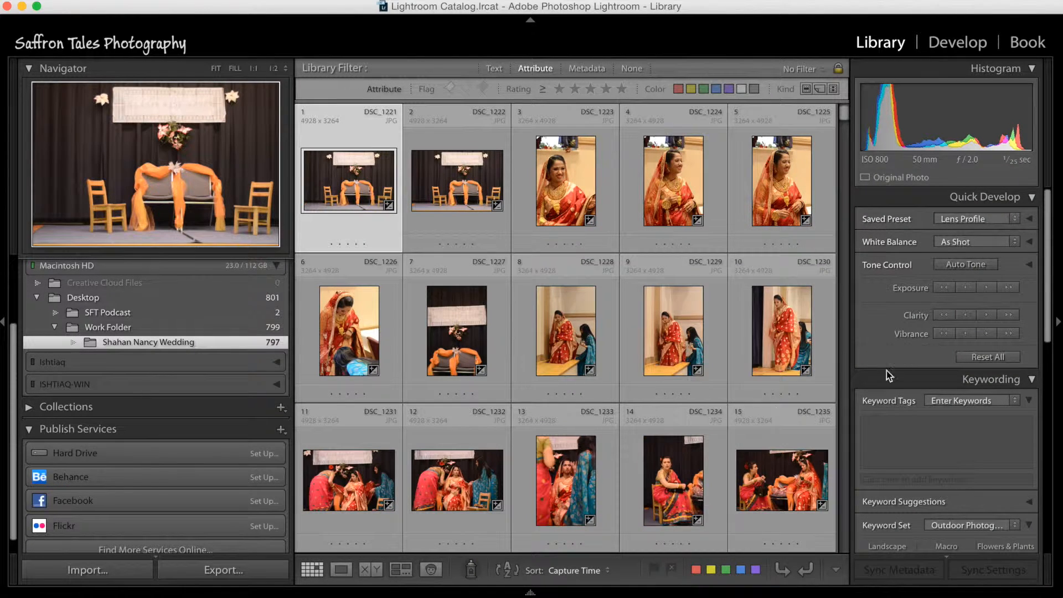
{"action": "left_click", "coordinate": [944, 444]}
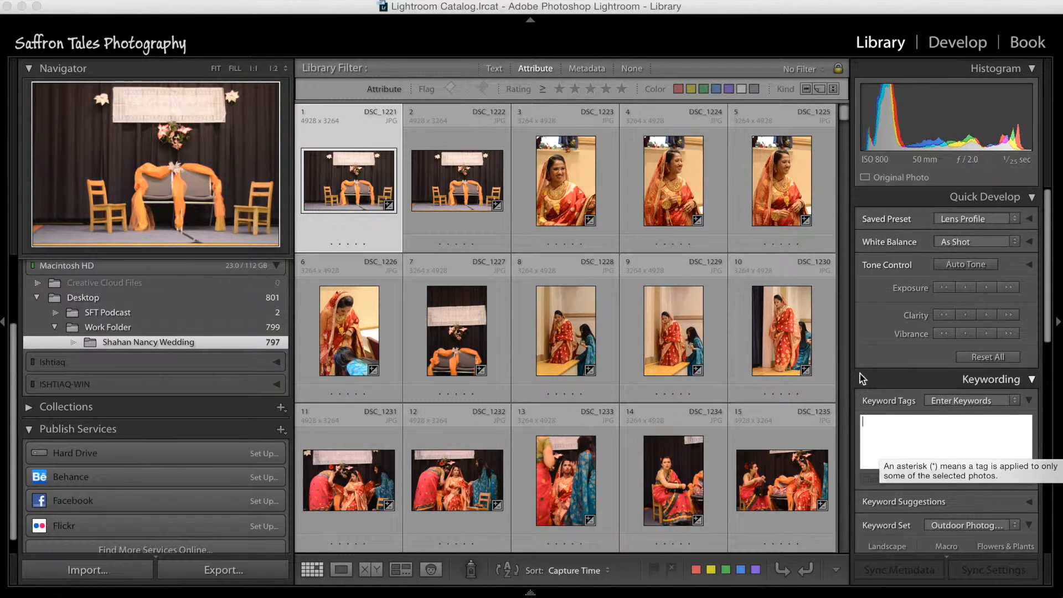
{"action": "type", "text": "Wedding,"}
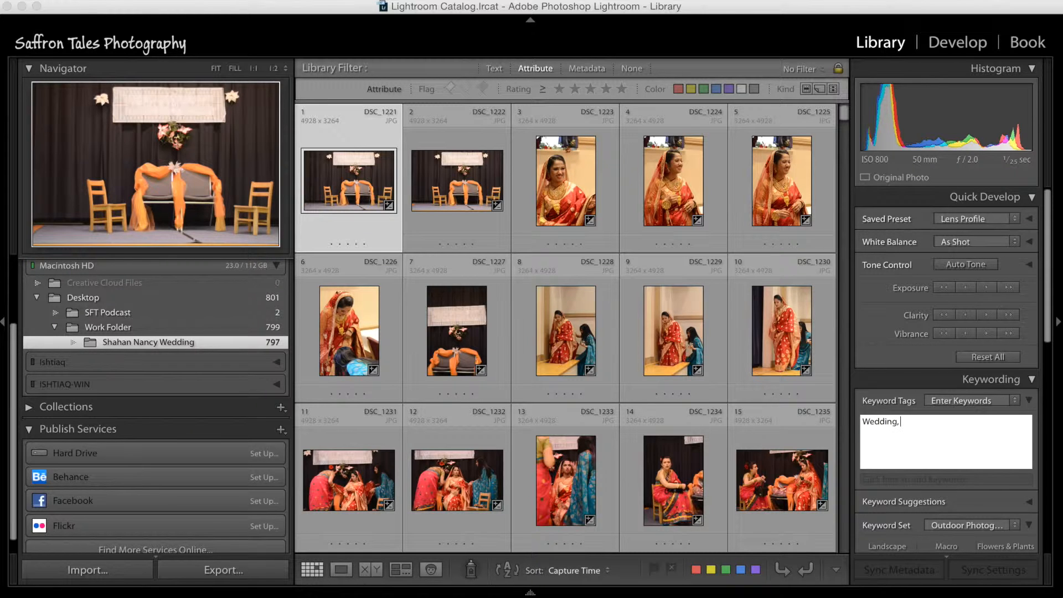
{"action": "type", "text": " Pe"}
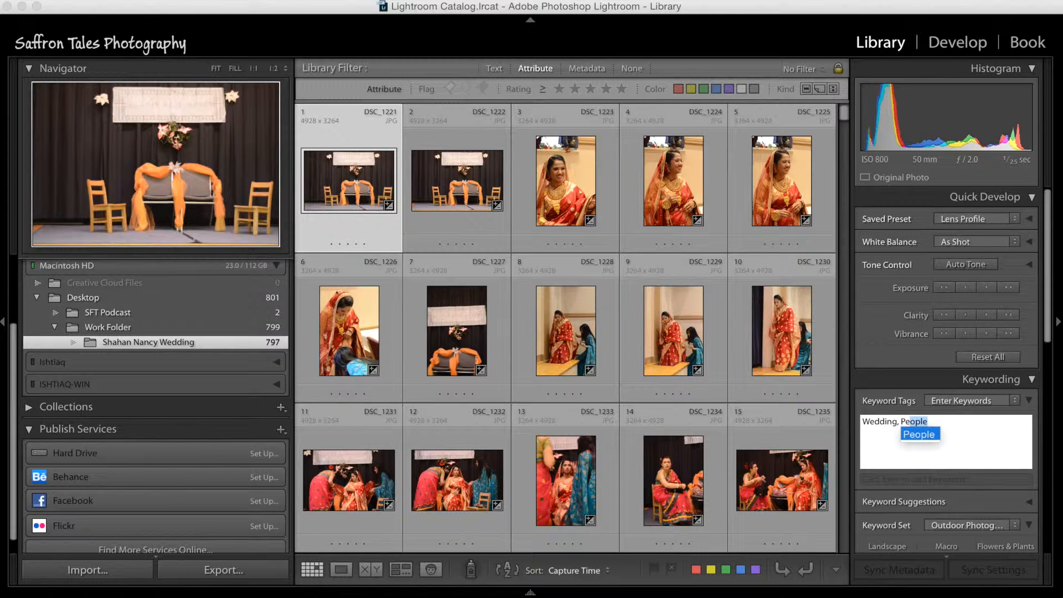
{"action": "type", "text": "nnsylvania, Shahan and Nancy"}
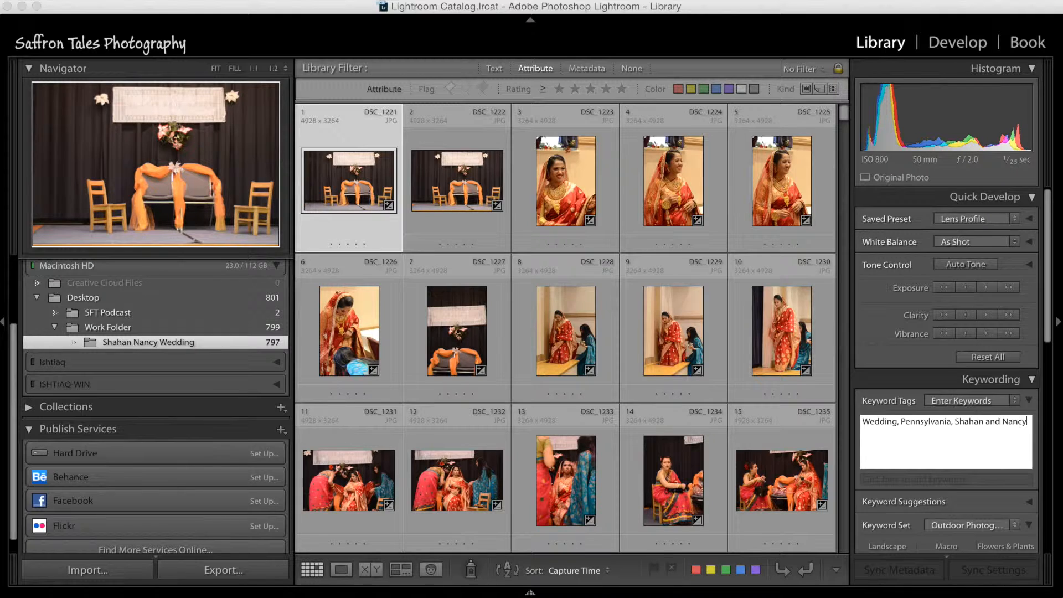
{"action": "type", "text": ", Saffron Tales Photography"}
{"action": "key", "text": "Return"}
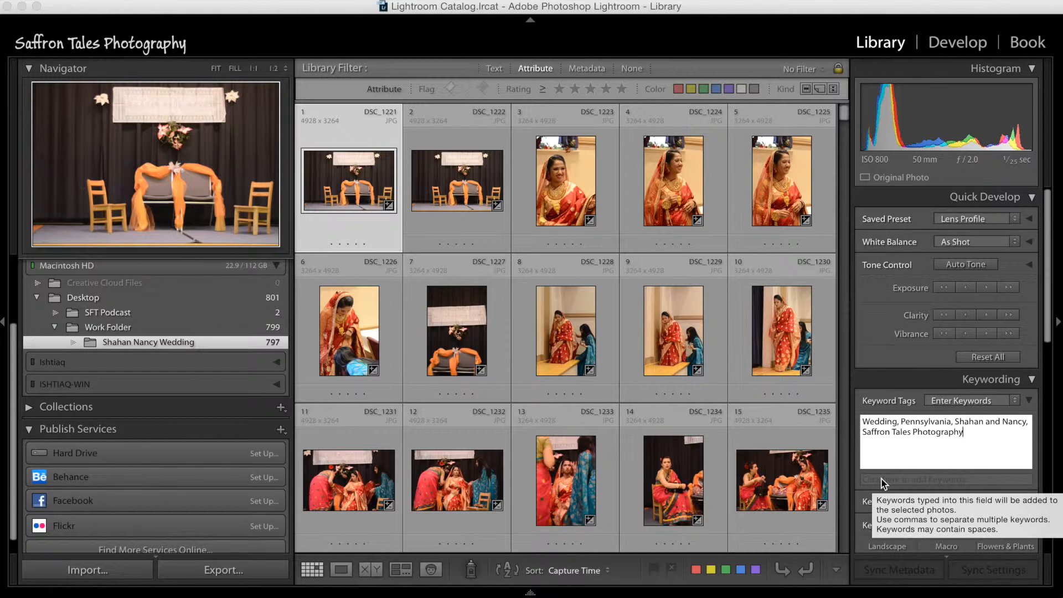
{"action": "key", "text": "Return"}
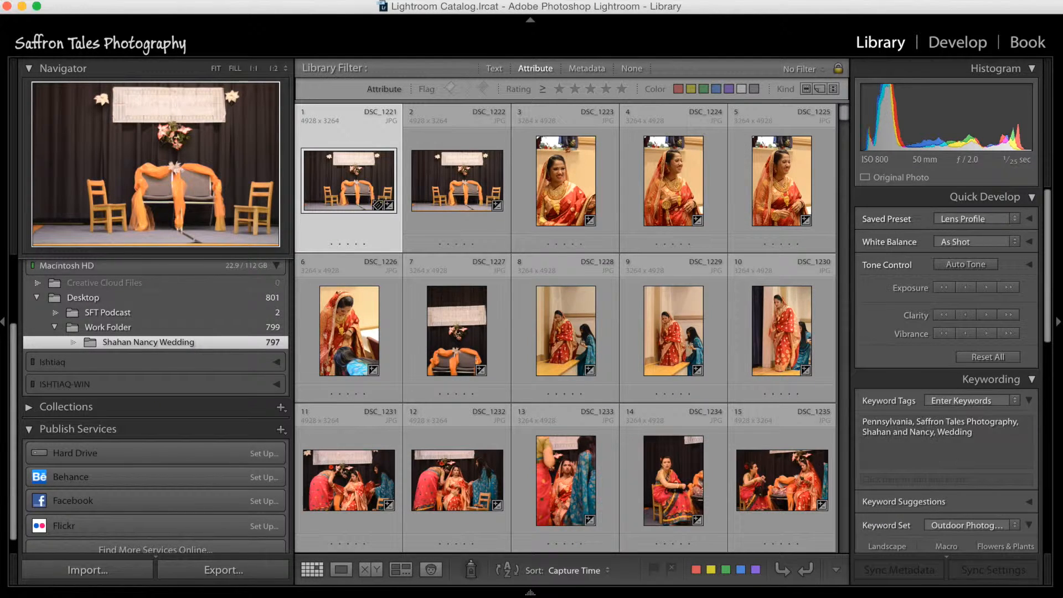
Step: Add the keyword Indoor to the first photo, plus Winter from the Outdoor Photography keyword set
{"action": "scroll", "coordinate": [963, 465], "scroll_direction": "down", "scroll_amount": 2}
{"action": "left_click", "coordinate": [1007, 415]}
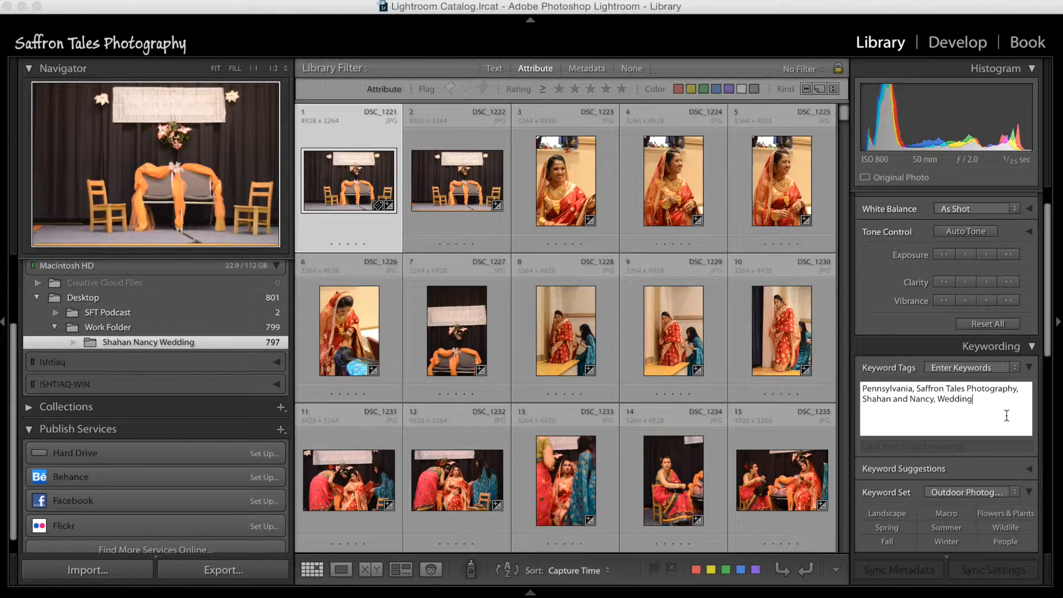
{"action": "type", "text": ", Indoor"}
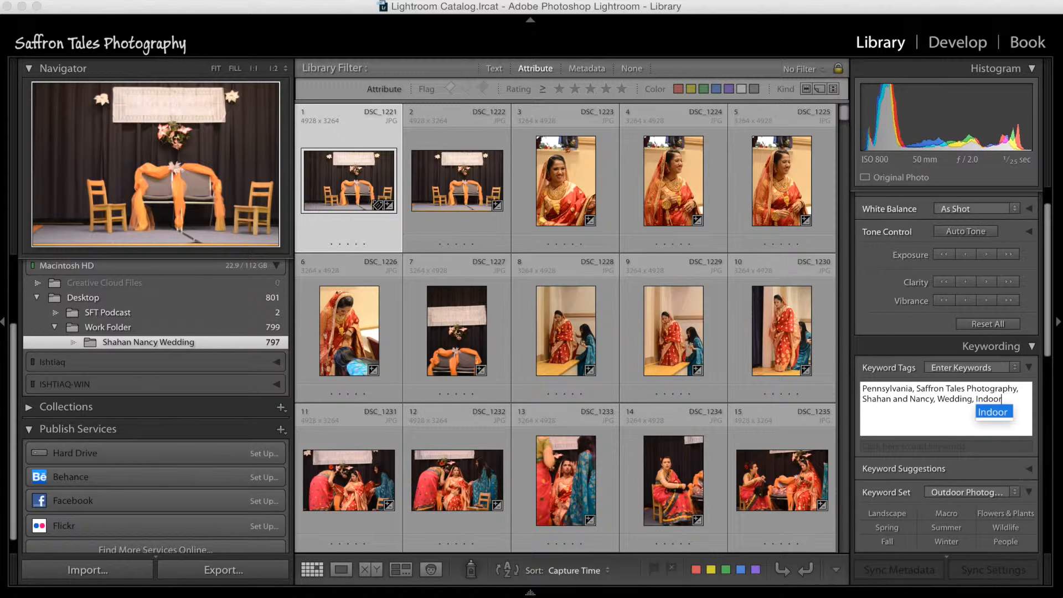
{"action": "scroll", "coordinate": [964, 448], "scroll_direction": "down", "scroll_amount": 4}
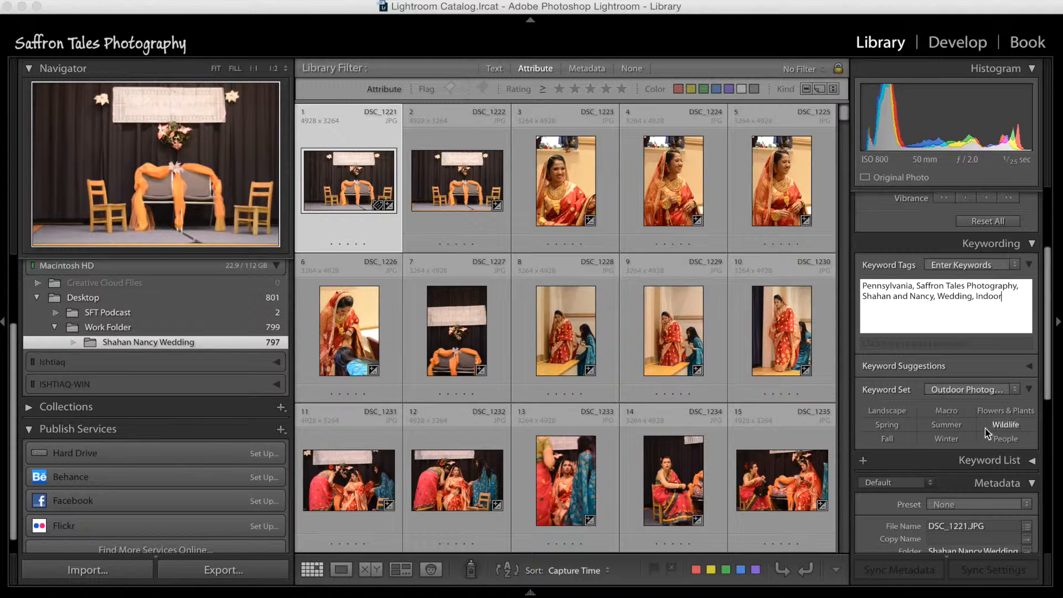
{"action": "left_click", "coordinate": [947, 440]}
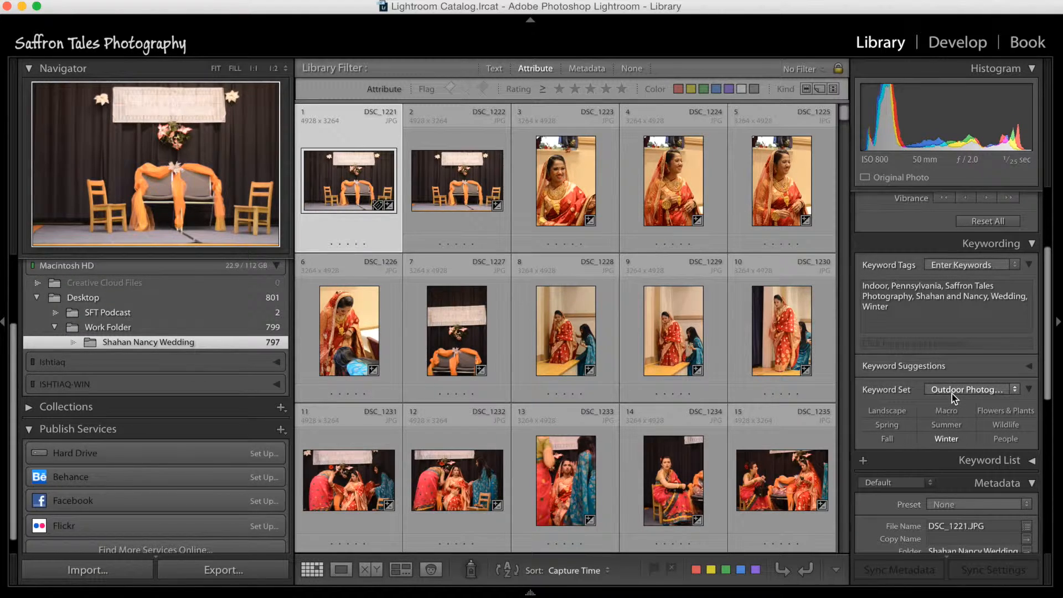
Step: Add the suggested keywords for the photographer's name, Bride, Family, People, Groom and Ceremony, and collapse the keyword suggestions and keyword set
{"action": "left_click", "coordinate": [1029, 366]}
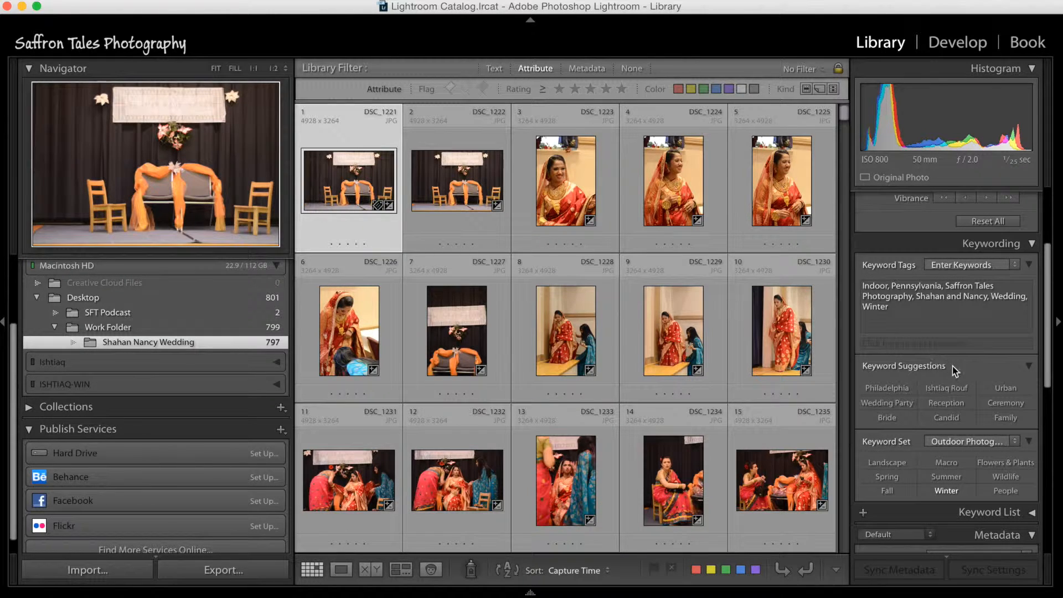
{"action": "left_click", "coordinate": [951, 390]}
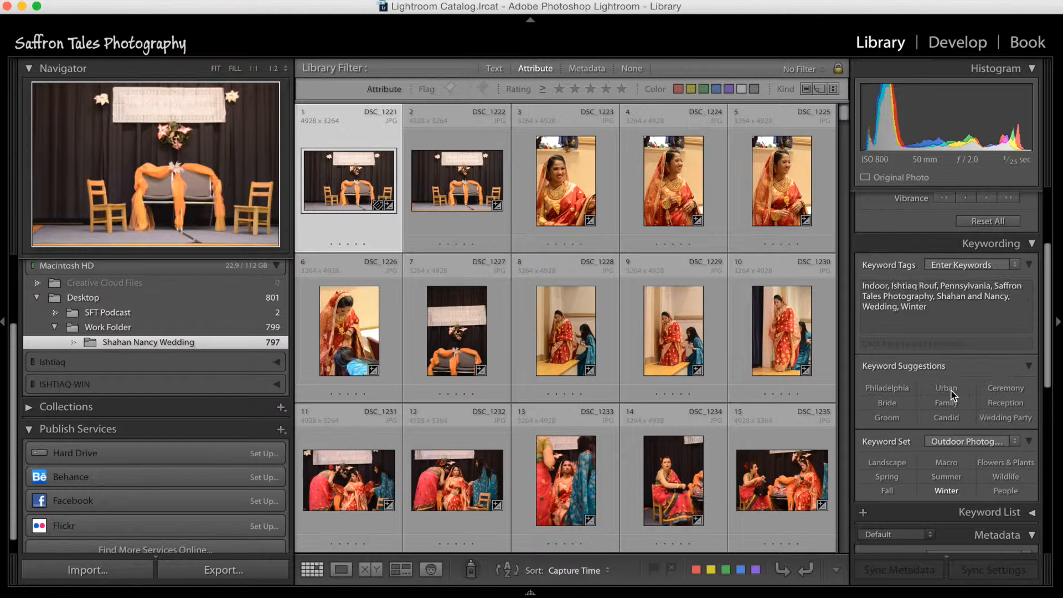
{"action": "left_click", "coordinate": [893, 402]}
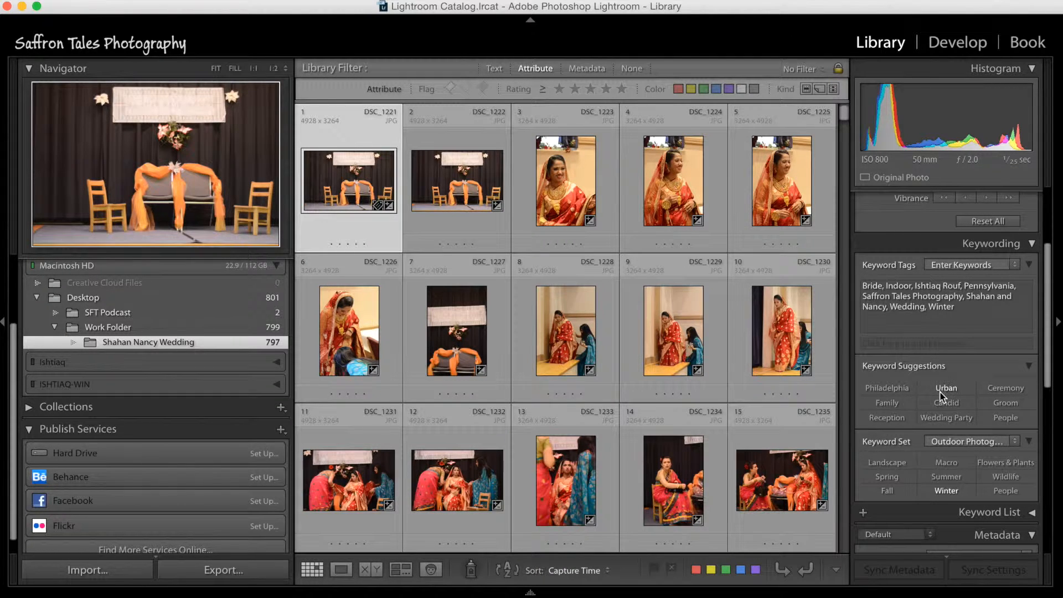
{"action": "left_click", "coordinate": [901, 404]}
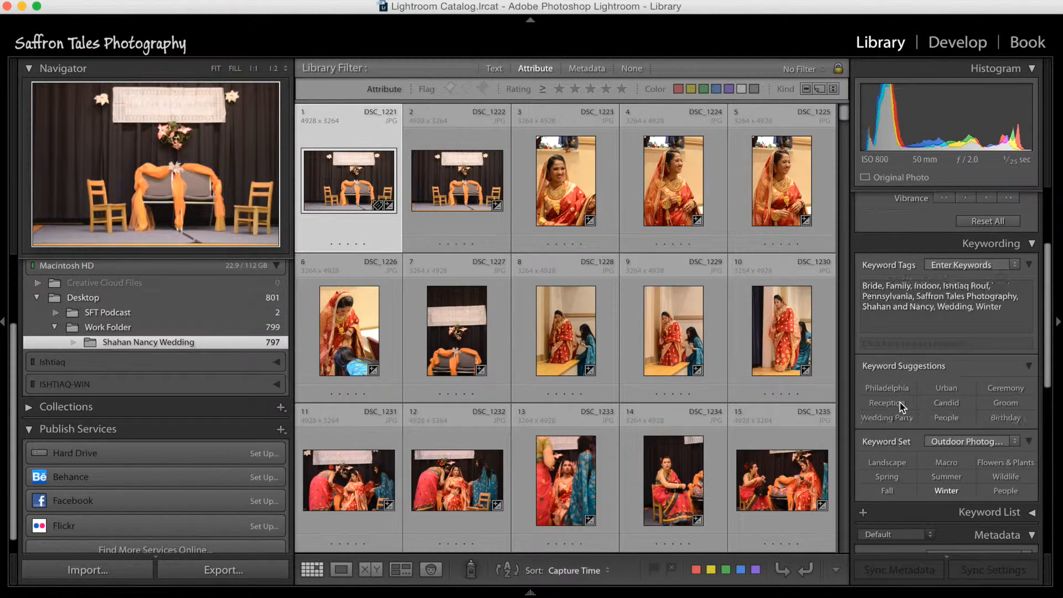
{"action": "left_click", "coordinate": [948, 419]}
{"action": "left_click", "coordinate": [1000, 403]}
{"action": "left_click", "coordinate": [1000, 405]}
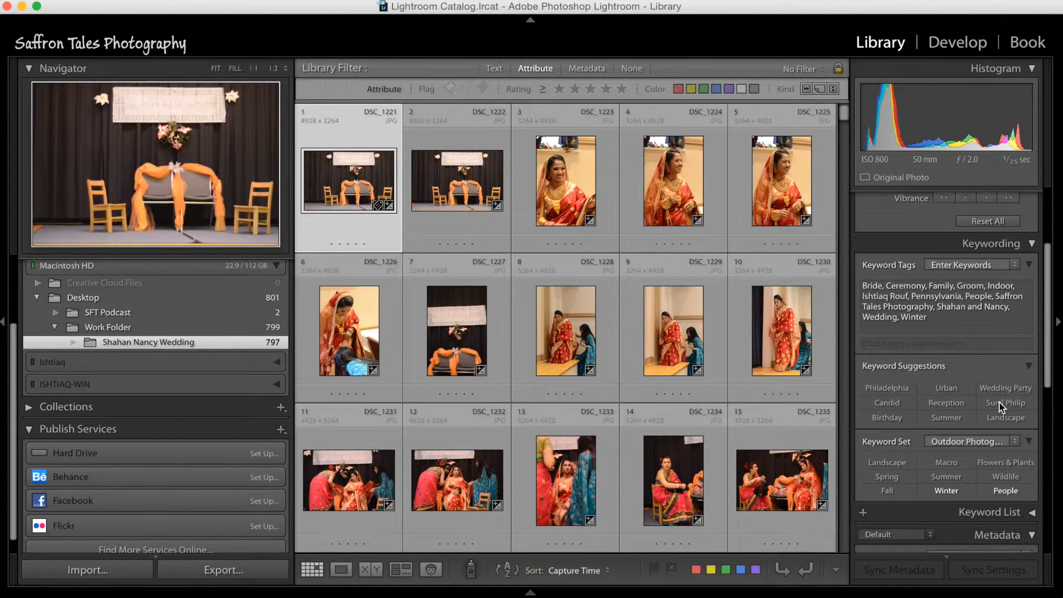
{"action": "left_click", "coordinate": [1027, 367]}
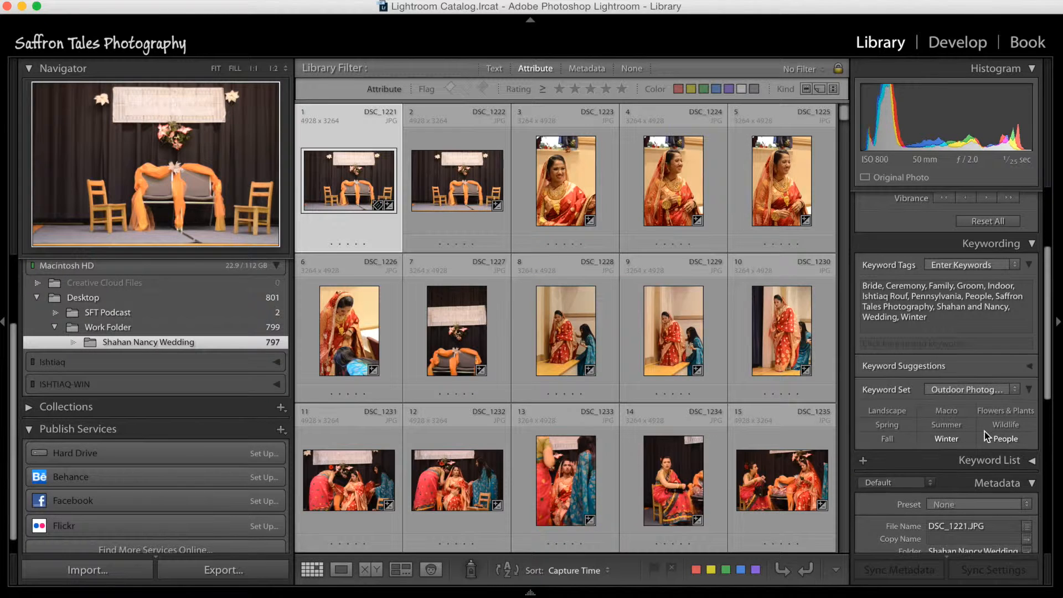
{"action": "left_click", "coordinate": [1029, 390]}
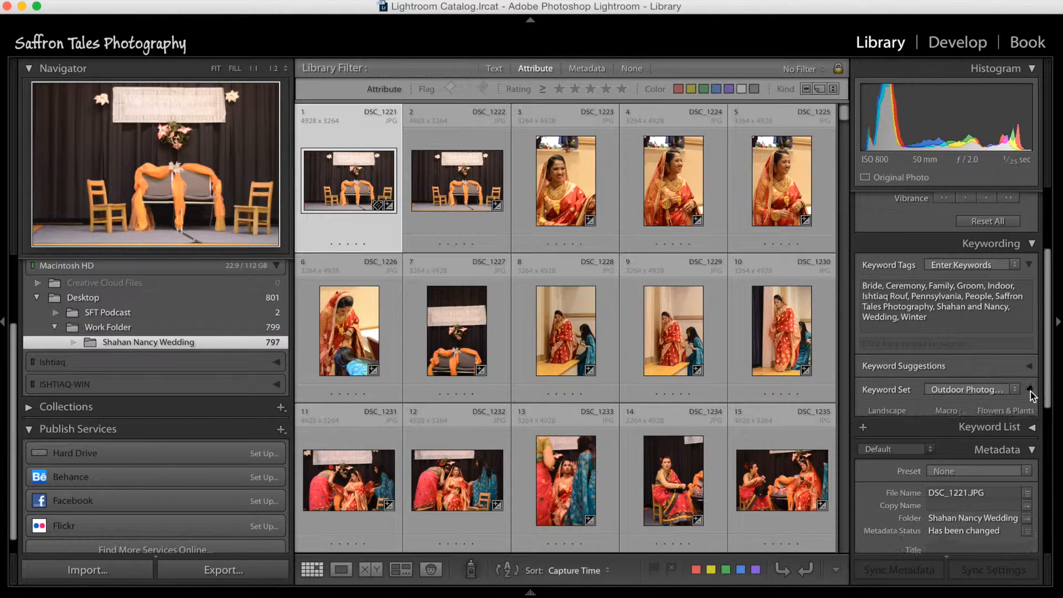
Step: Set the first photo's copyright status to Copyrighted and enter the photographer's full name as the copyright
{"action": "scroll", "coordinate": [978, 460], "scroll_direction": "down", "scroll_amount": 5}
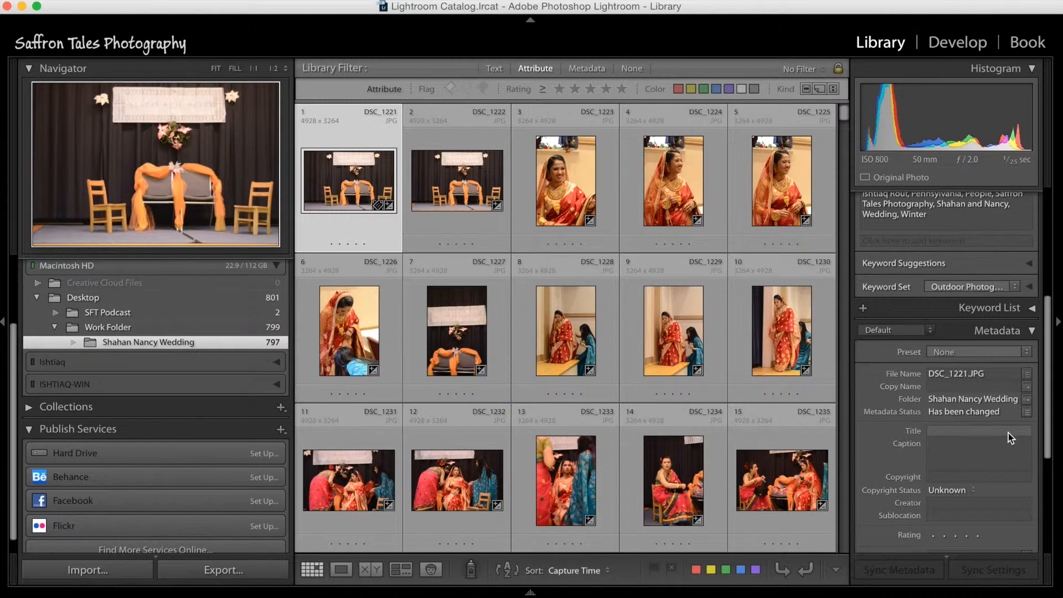
{"action": "scroll", "coordinate": [1009, 433], "scroll_direction": "down", "scroll_amount": 2}
{"action": "scroll", "coordinate": [1009, 433], "scroll_direction": "down", "scroll_amount": 3}
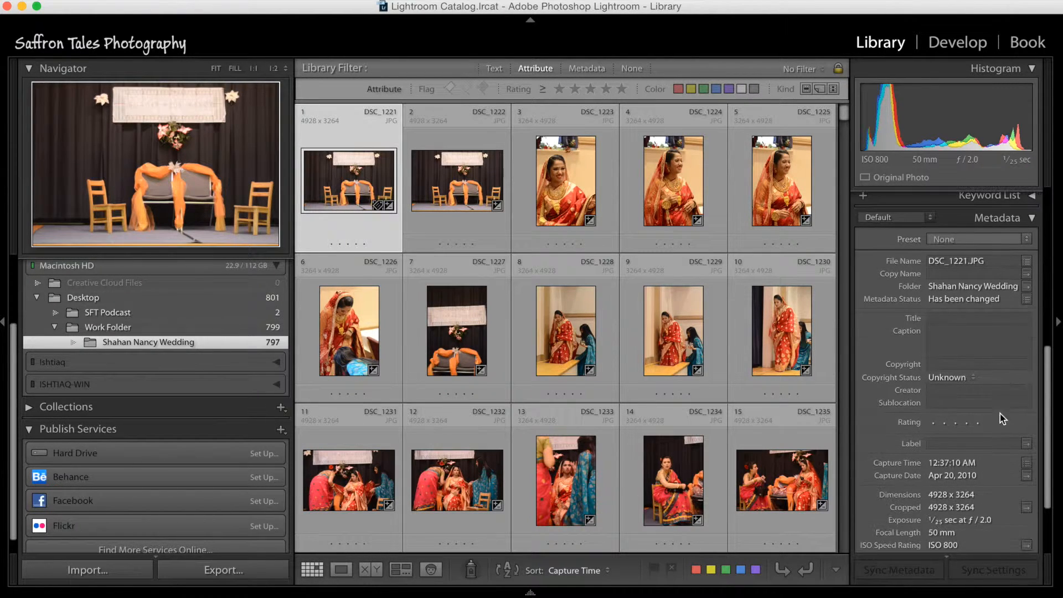
{"action": "left_click", "coordinate": [965, 381]}
{"action": "left_click", "coordinate": [968, 383]}
{"action": "left_click", "coordinate": [981, 365]}
{"action": "type", "text": "Ishtiaq Rouf"}
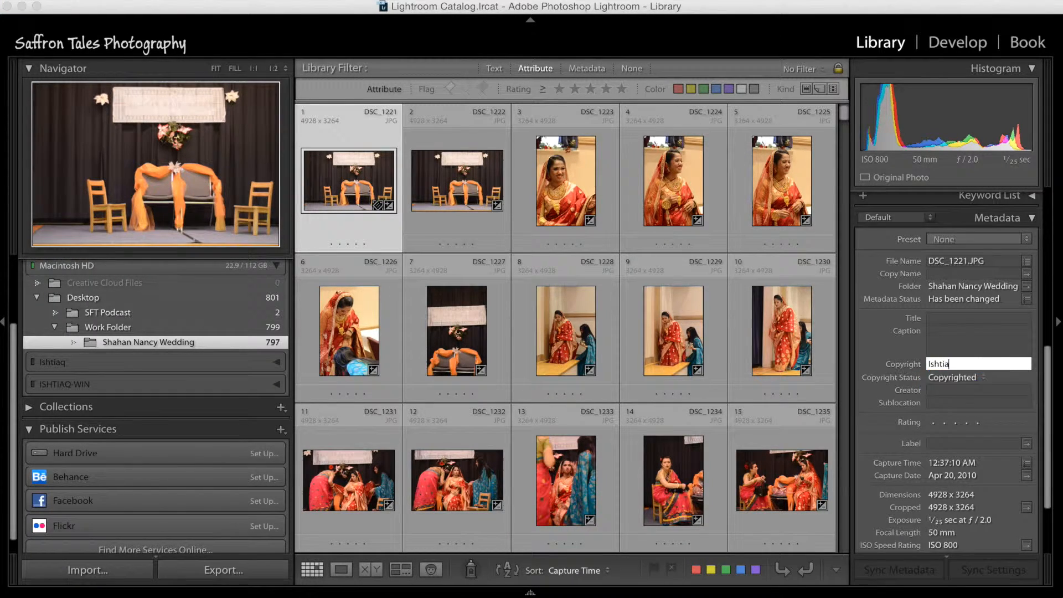
{"action": "left_click", "coordinate": [926, 427]}
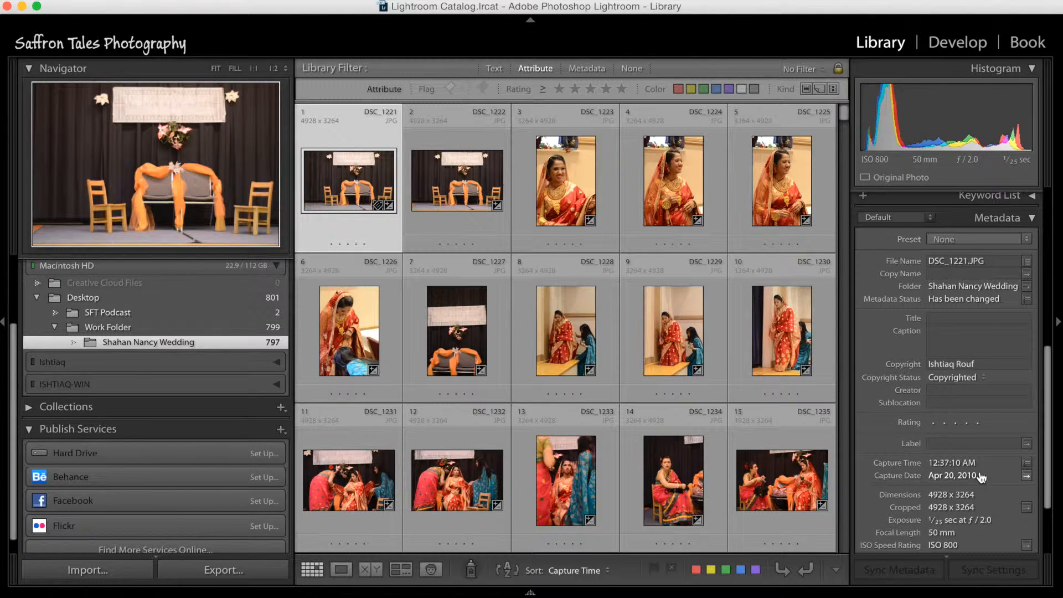
Step: Review the first photo's capture and camera metadata, together with its keywords and copyright details
{"action": "scroll", "coordinate": [975, 423], "scroll_direction": "down", "scroll_amount": 3}
{"action": "scroll", "coordinate": [983, 386], "scroll_direction": "down", "scroll_amount": 2}
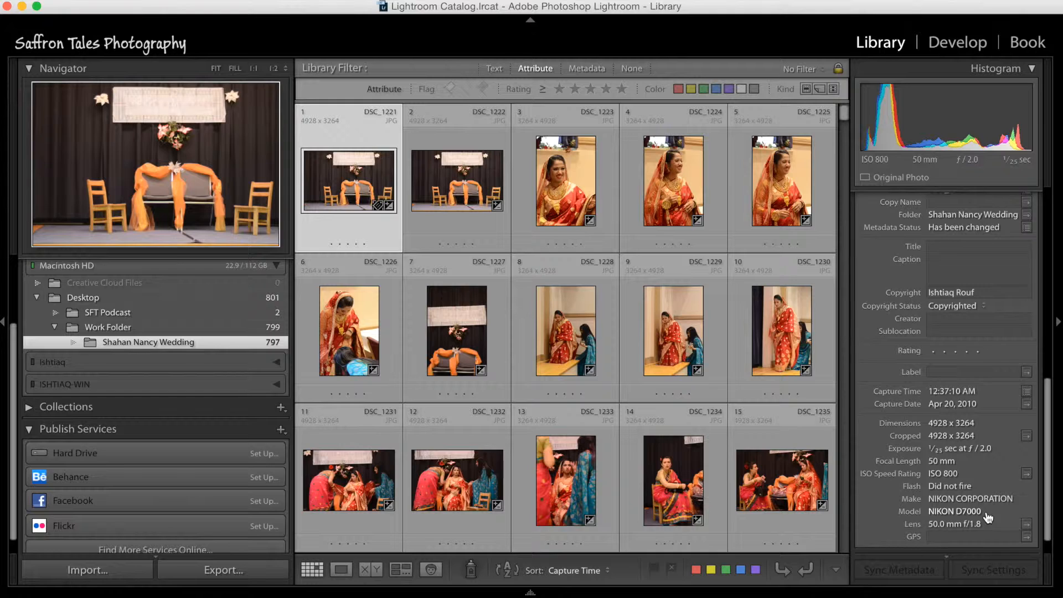
{"action": "scroll", "coordinate": [981, 370], "scroll_direction": "up", "scroll_amount": 5}
{"action": "scroll", "coordinate": [980, 360], "scroll_direction": "up", "scroll_amount": 10}
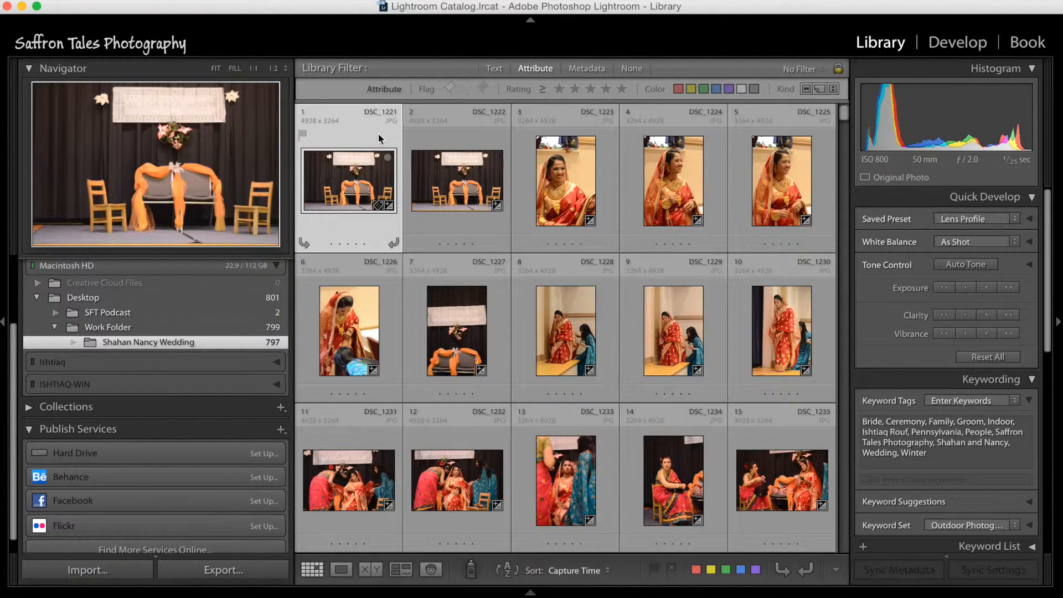
{"action": "scroll", "coordinate": [891, 477], "scroll_direction": "down", "scroll_amount": 5}
{"action": "scroll", "coordinate": [891, 479], "scroll_direction": "down", "scroll_amount": 4}
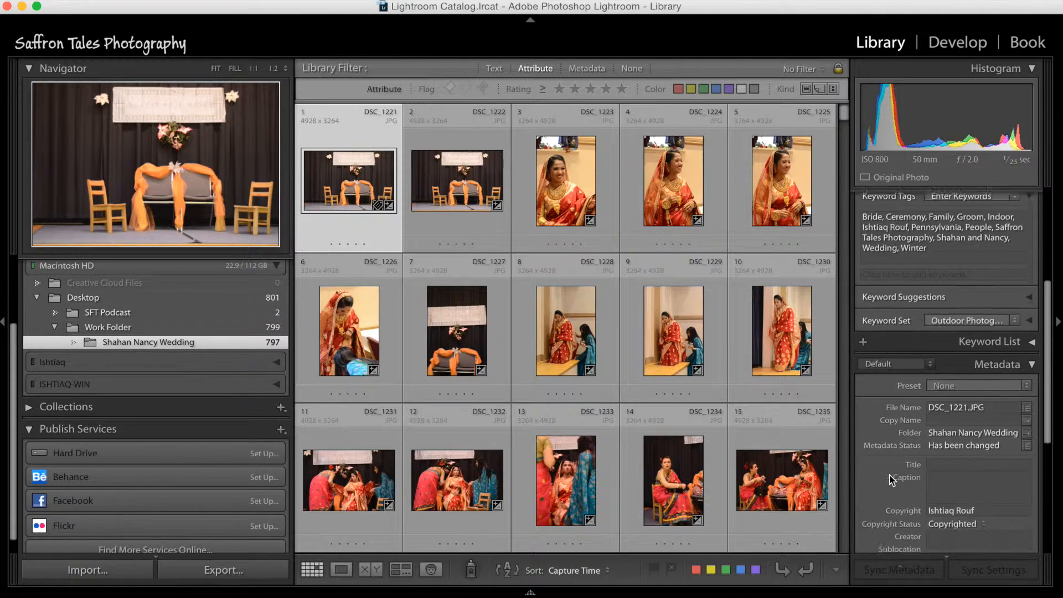
{"action": "scroll", "coordinate": [890, 477], "scroll_direction": "up", "scroll_amount": 9}
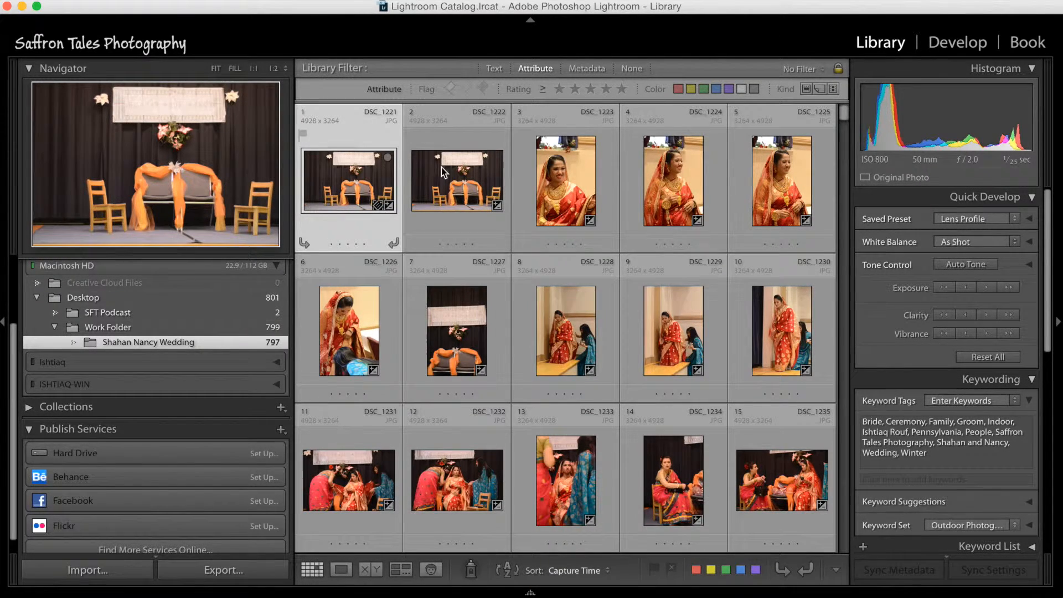
{"action": "left_click", "coordinate": [1058, 320]}
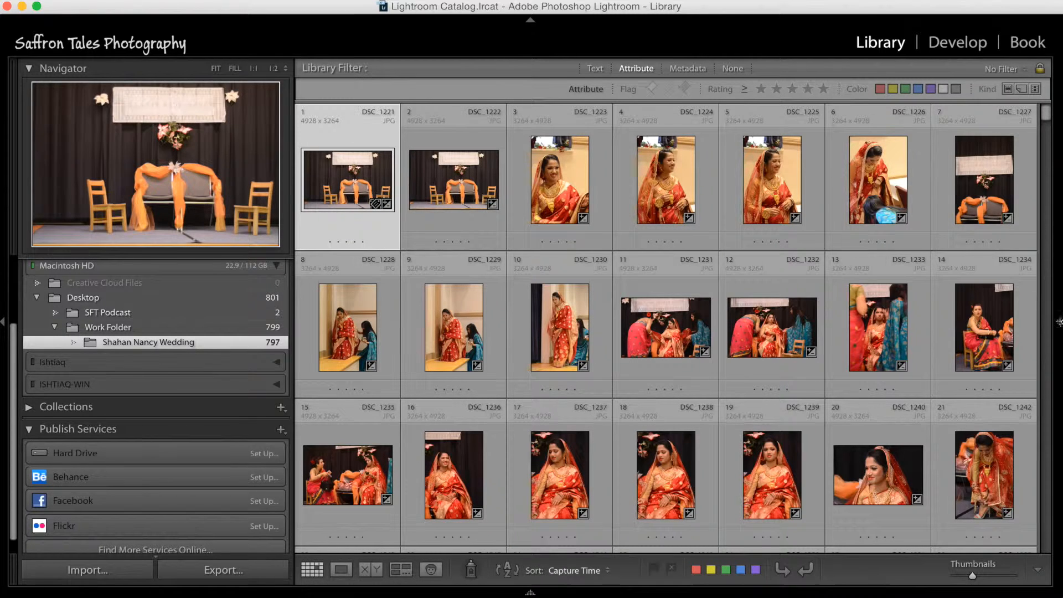
{"action": "mouse_move", "coordinate": [1059, 322]}
{"action": "left_click", "coordinate": [1058, 327]}
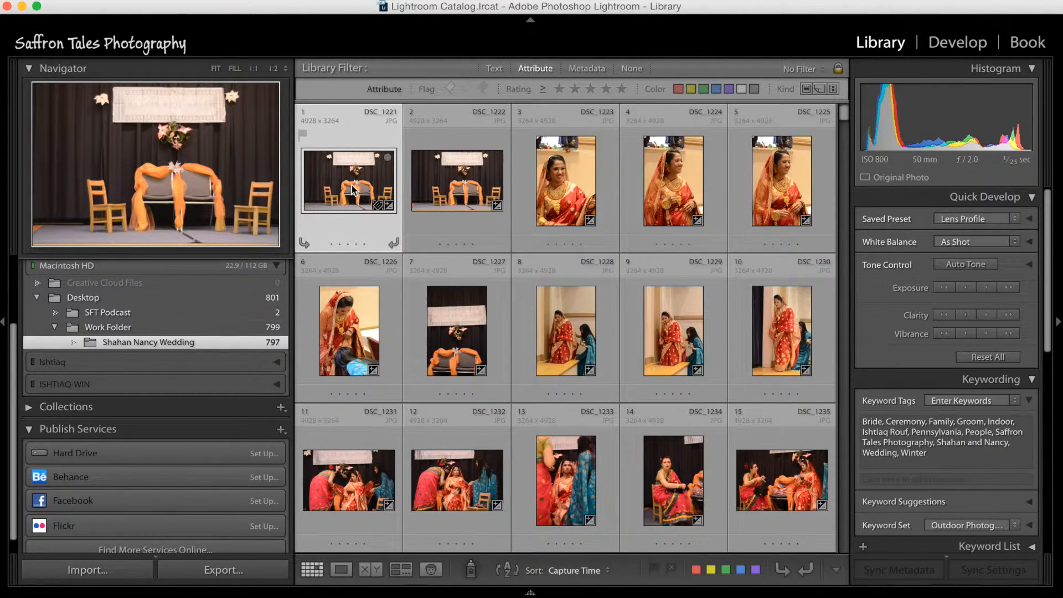
Step: Select all photos in the wedding folder and try to synchronize the first photo's metadata across them
{"action": "key", "text": "super+a"}
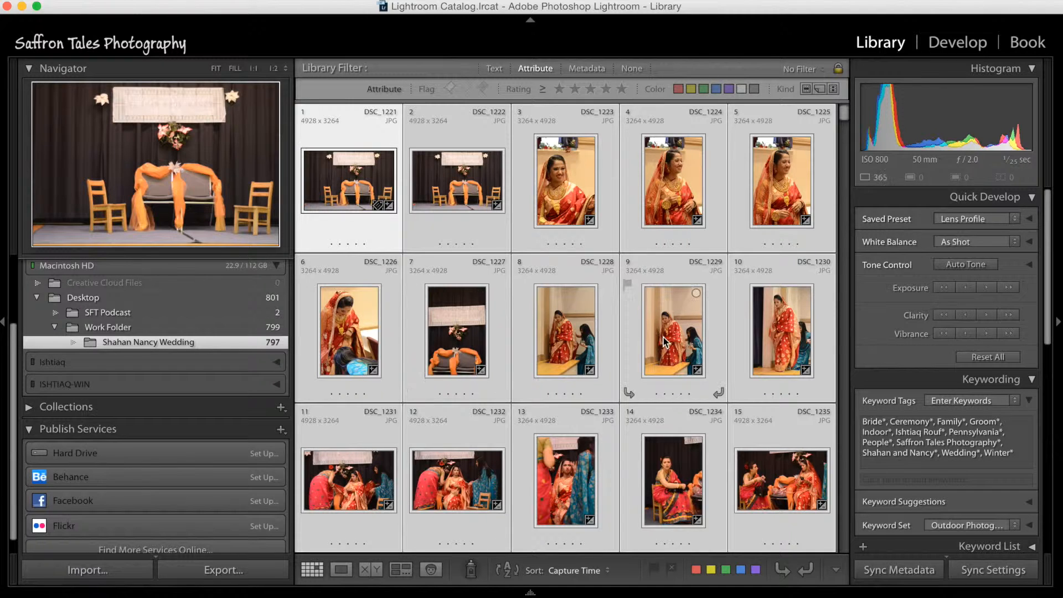
{"action": "left_click", "coordinate": [917, 574]}
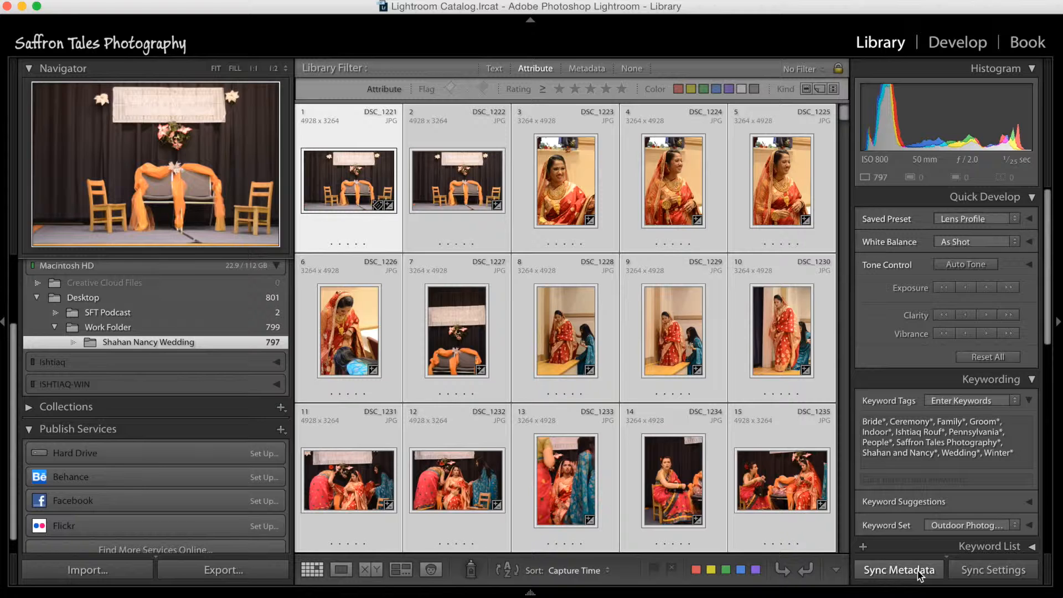
{"action": "left_click", "coordinate": [918, 574]}
{"action": "left_click", "coordinate": [913, 570]}
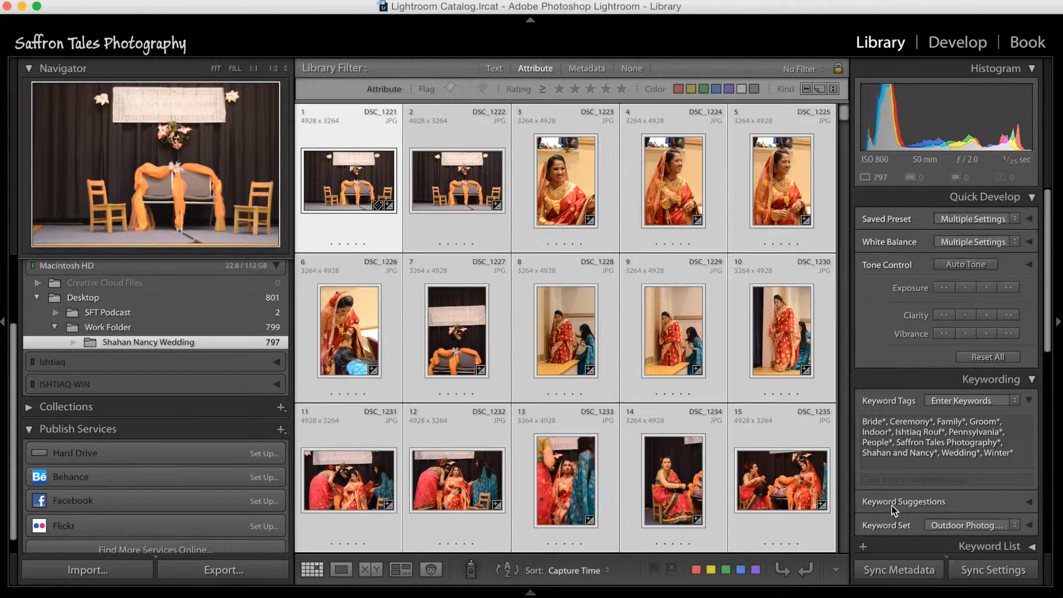
Step: Check the metadata of the selected photos, clear the selection, and select only the second photo to inspect its keywords
{"action": "scroll", "coordinate": [892, 510], "scroll_direction": "down", "scroll_amount": 4}
{"action": "scroll", "coordinate": [892, 509], "scroll_direction": "down", "scroll_amount": 12}
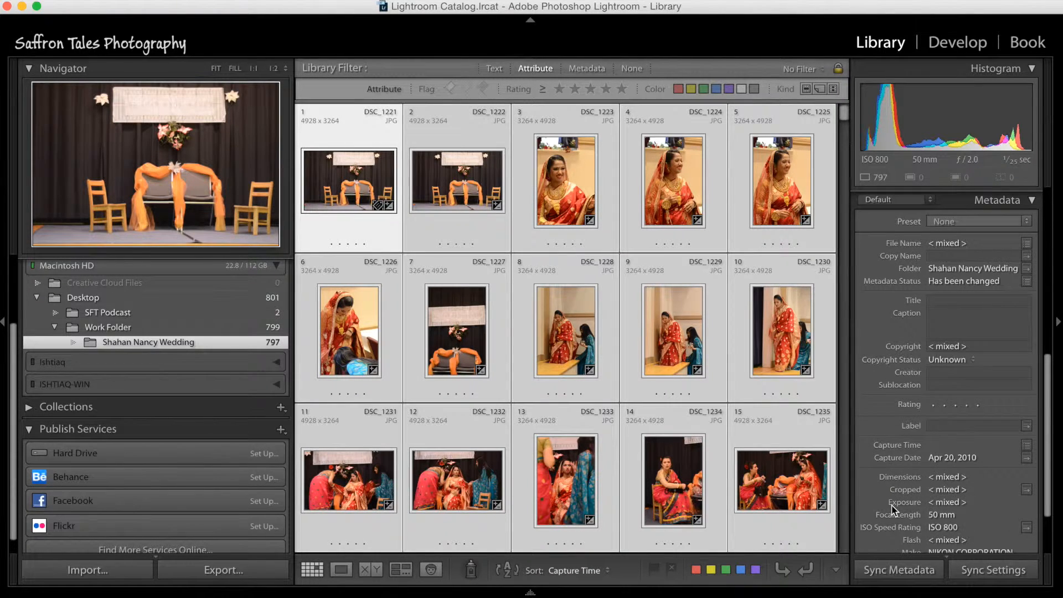
{"action": "scroll", "coordinate": [892, 510], "scroll_direction": "up", "scroll_amount": 10}
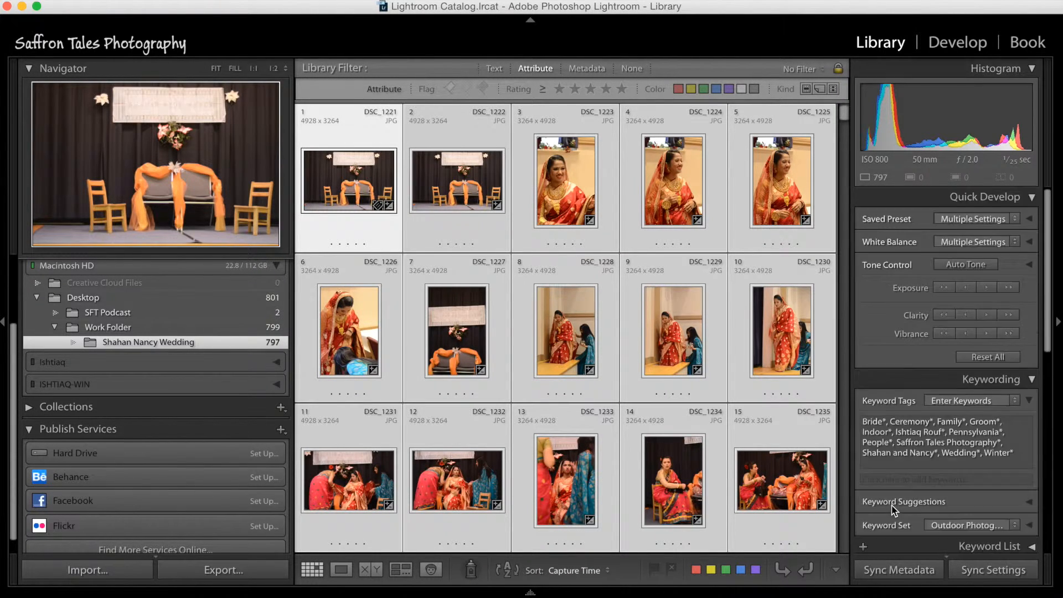
{"action": "left_click", "coordinate": [452, 164]}
{"action": "left_click", "coordinate": [335, 169]}
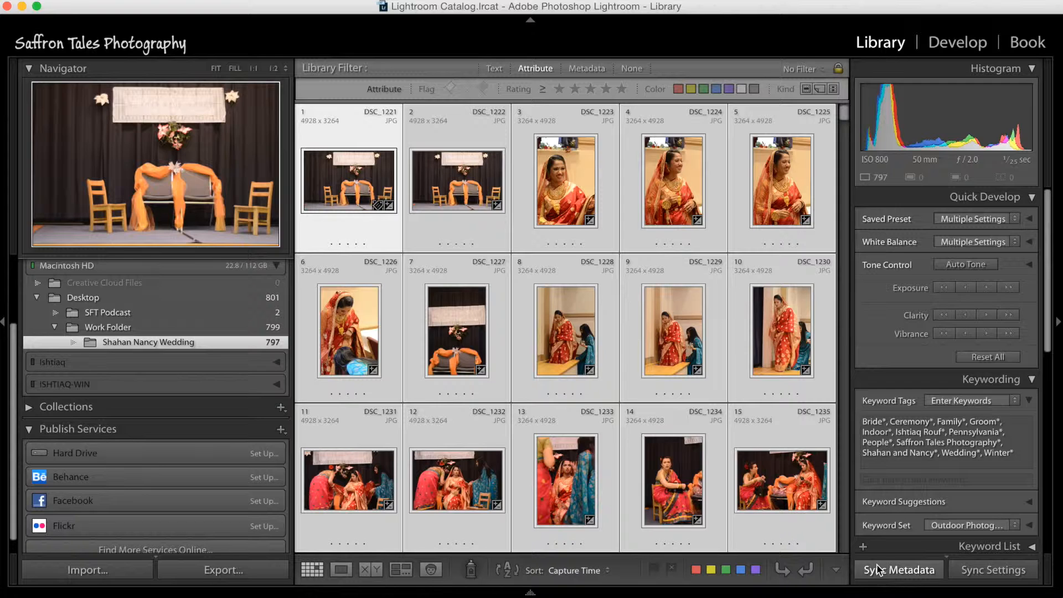
{"action": "left_click", "coordinate": [340, 200]}
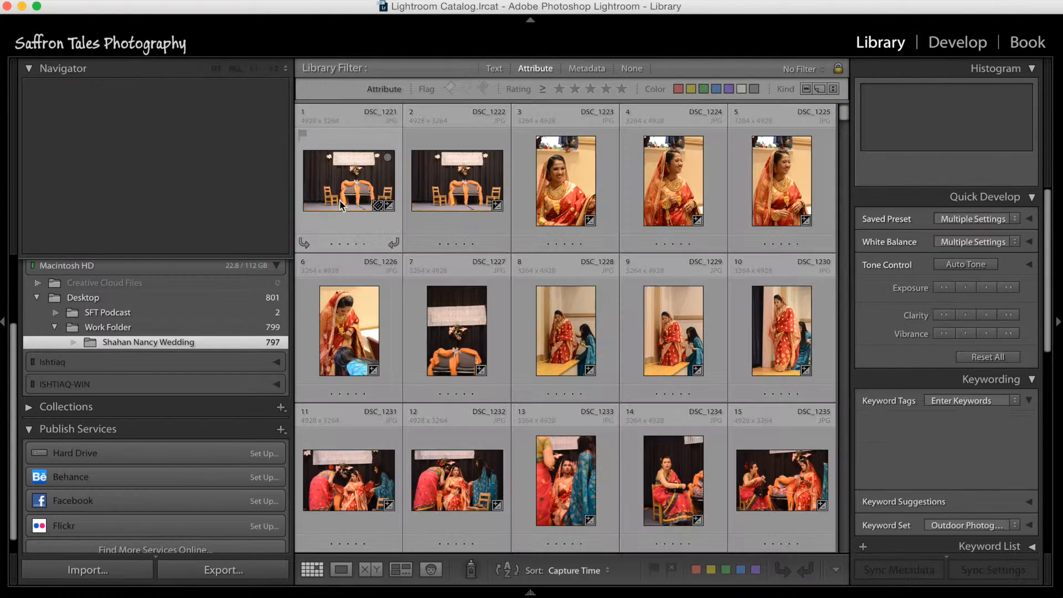
{"action": "left_click", "coordinate": [421, 138]}
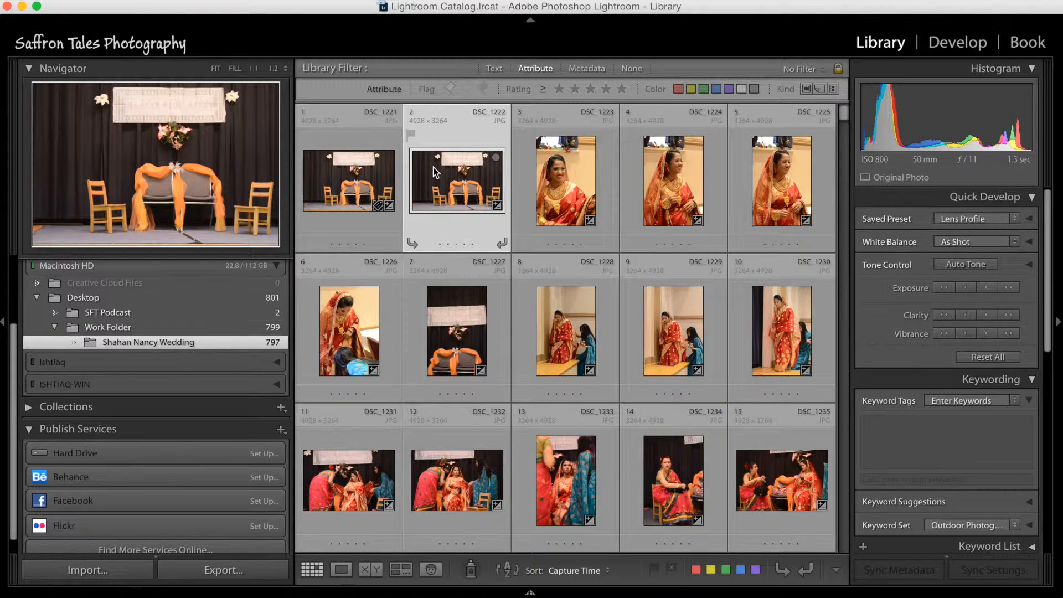
Step: Select the first five photos, try to synchronize the first photo's metadata across them, and check their keyword tags
{"action": "left_click", "coordinate": [350, 170]}
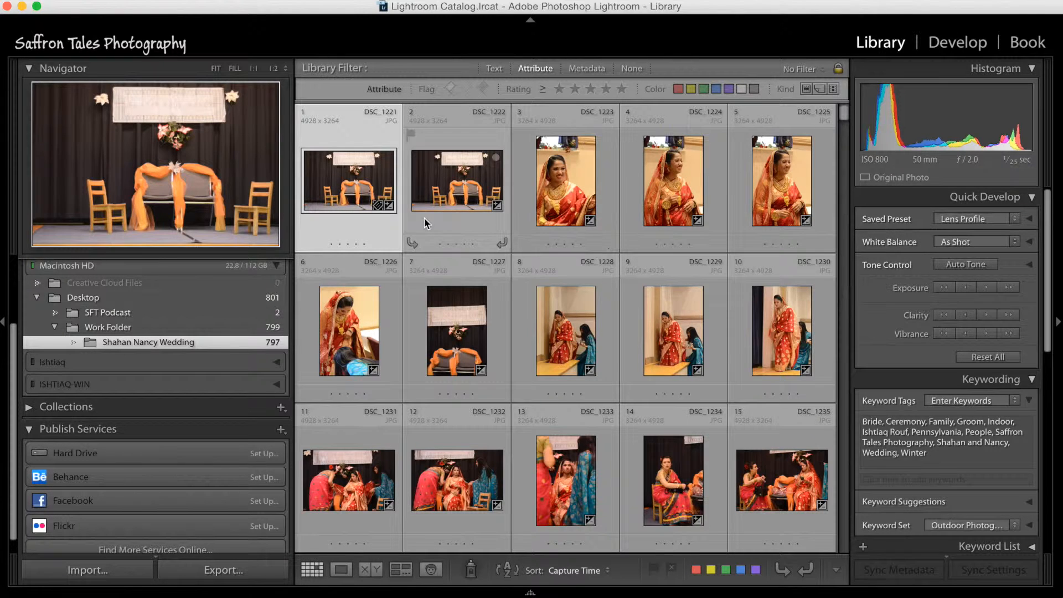
{"action": "left_click", "coordinate": [747, 217], "text": "shift"}
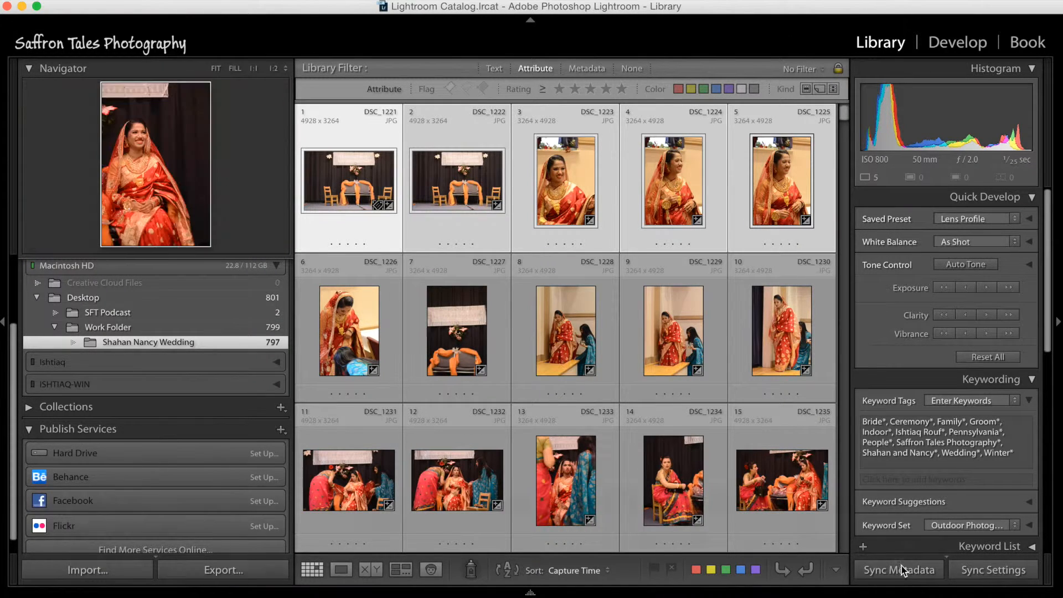
{"action": "left_click", "coordinate": [917, 576]}
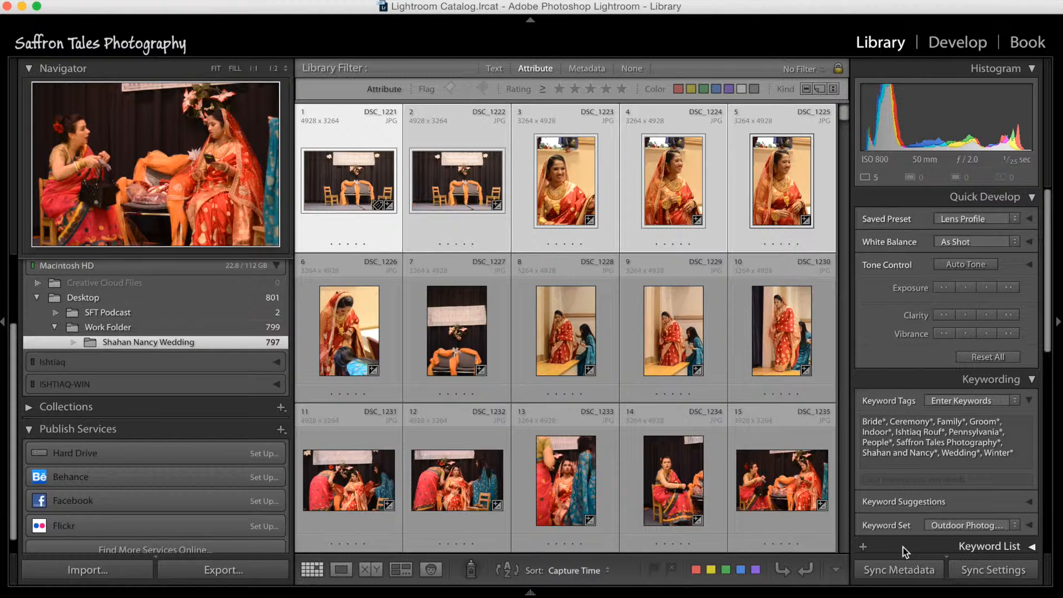
{"action": "left_click", "coordinate": [904, 547]}
{"action": "left_click", "coordinate": [902, 482]}
{"action": "left_click", "coordinate": [924, 355]}
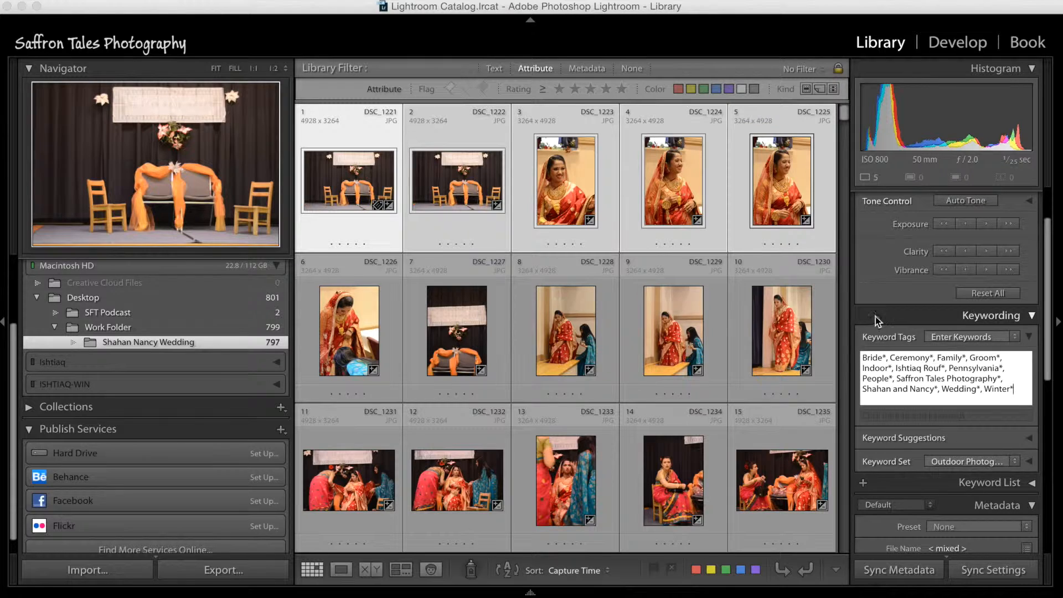
Step: Select only the first photo and review its keywords and copyright metadata
{"action": "left_click", "coordinate": [348, 290]}
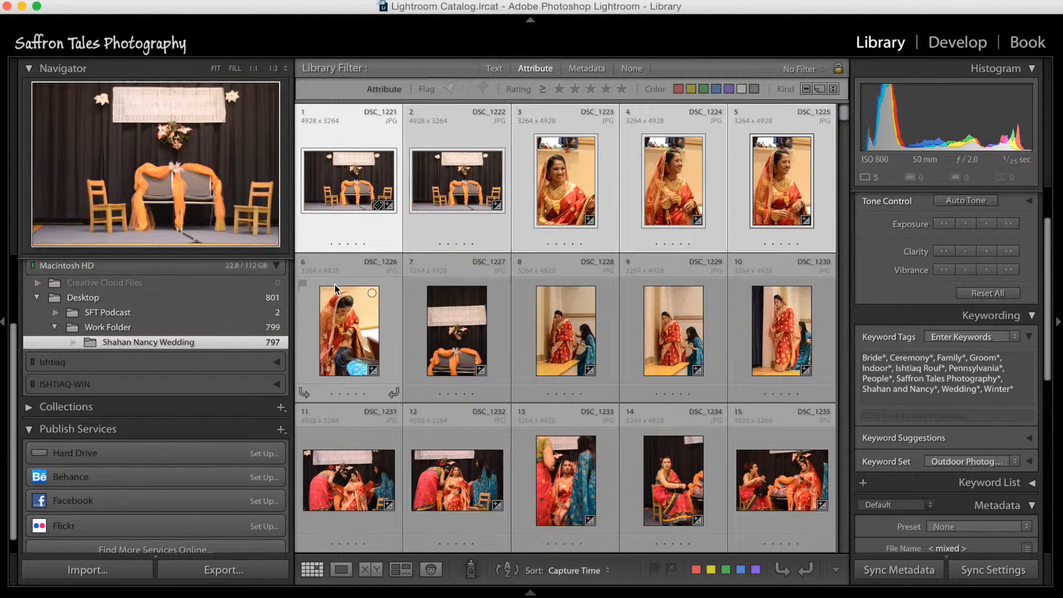
{"action": "left_click", "coordinate": [374, 198]}
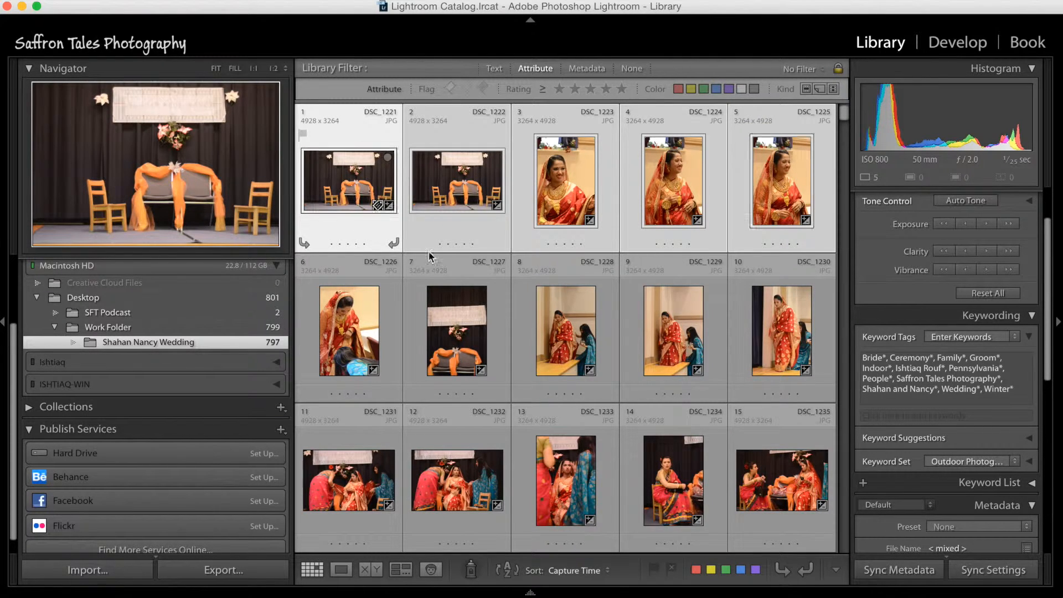
{"action": "left_click", "coordinate": [347, 303]}
{"action": "left_click", "coordinate": [352, 181]}
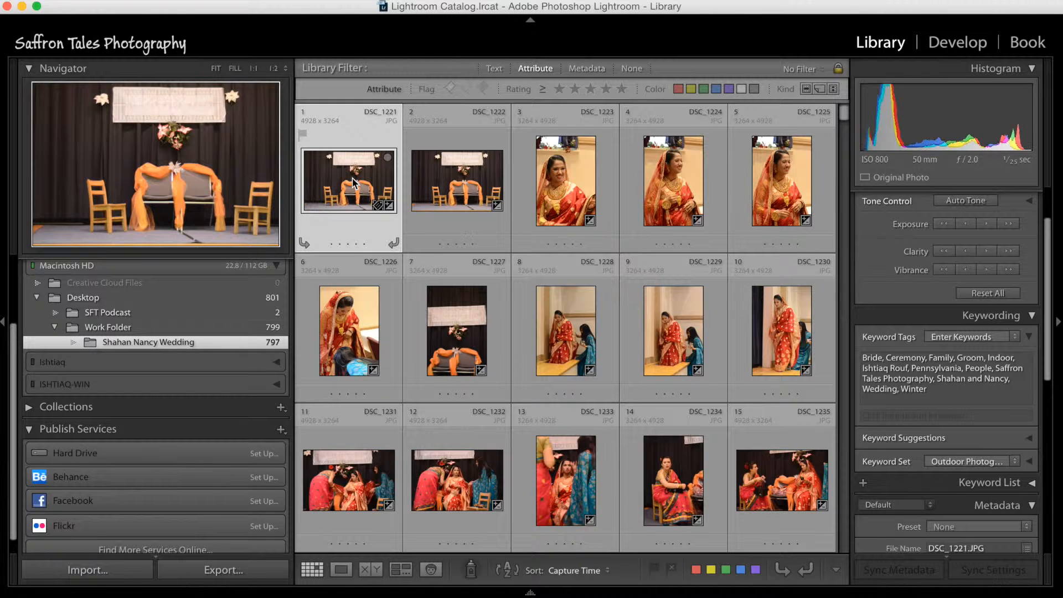
{"action": "scroll", "coordinate": [956, 496], "scroll_direction": "down", "scroll_amount": 10}
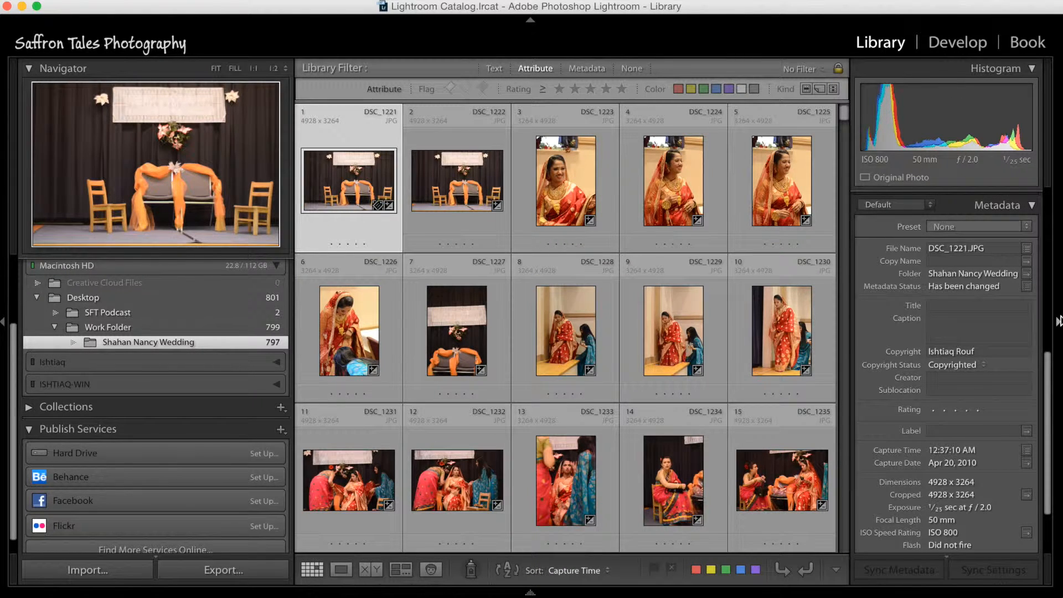
Step: Hide the metadata side panel to widen the photo grid, and browse through the wedding photos
{"action": "left_click", "coordinate": [1058, 321]}
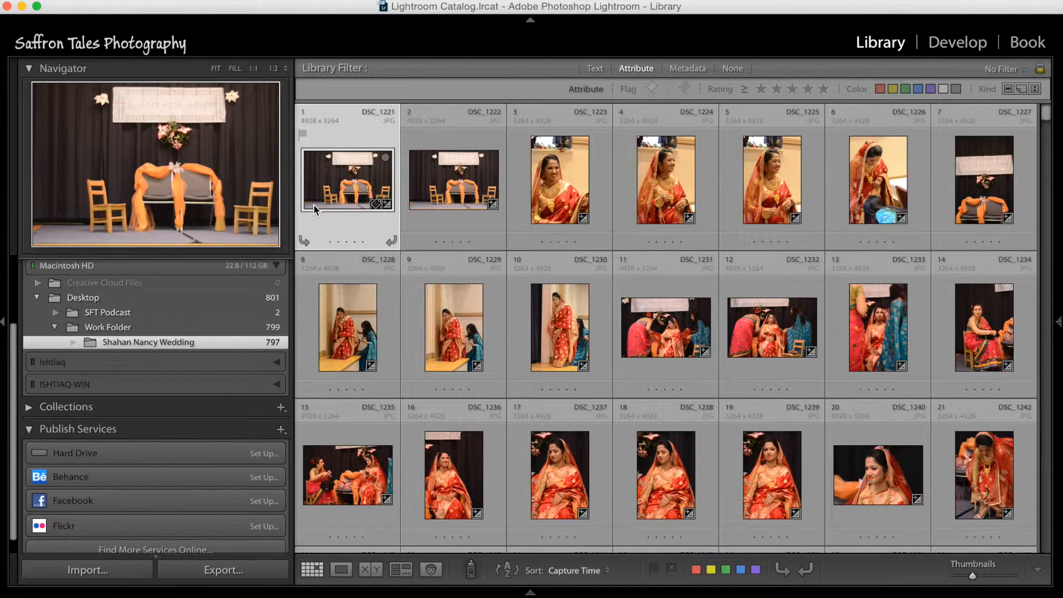
{"action": "mouse_move", "coordinate": [313, 204]}
{"action": "scroll", "coordinate": [390, 300], "scroll_direction": "down", "scroll_amount": 8}
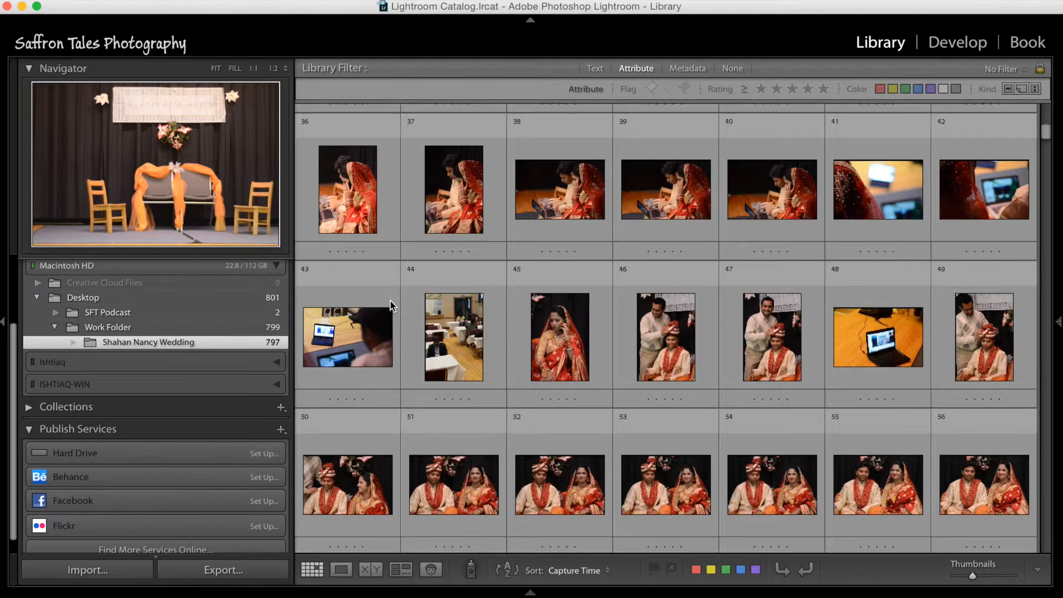
{"action": "scroll", "coordinate": [390, 300], "scroll_direction": "up", "scroll_amount": 8}
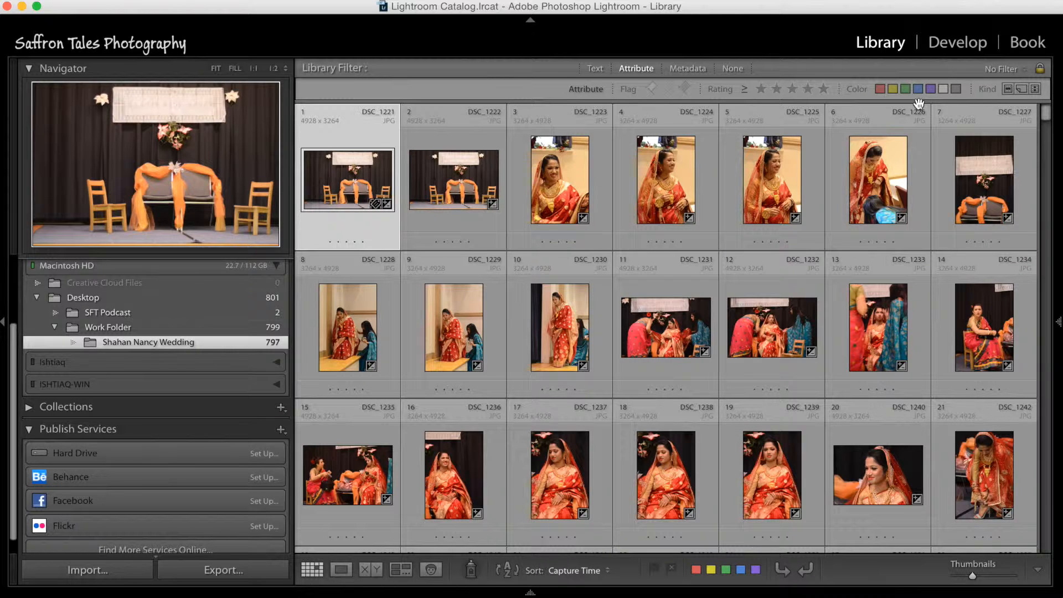
Step: Give the first photo a three-star rating and clear the rating again
{"action": "left_click", "coordinate": [347, 242]}
{"action": "left_click", "coordinate": [347, 241]}
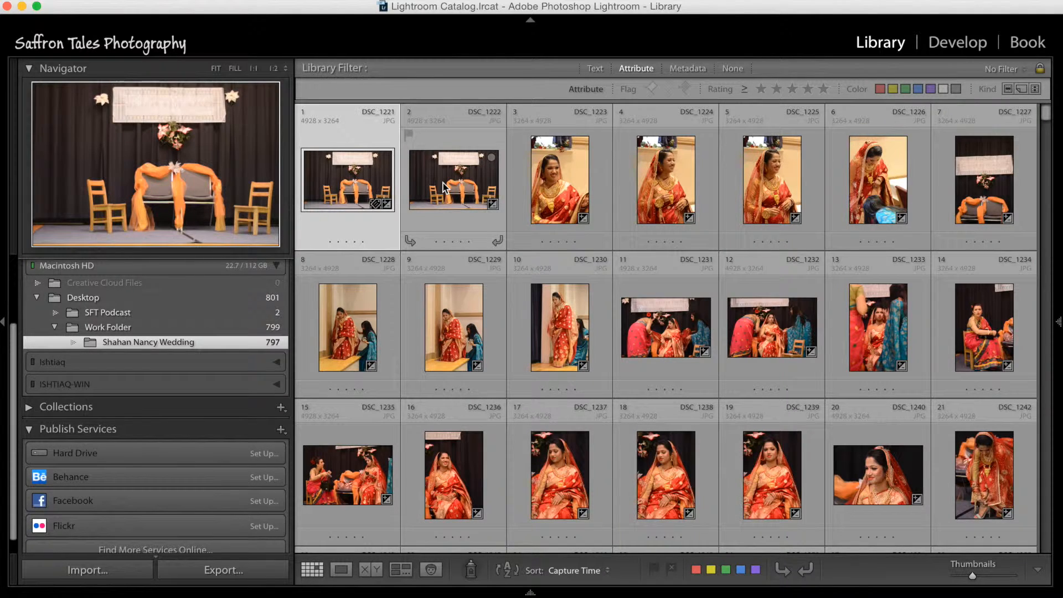
{"action": "key", "text": "3"}
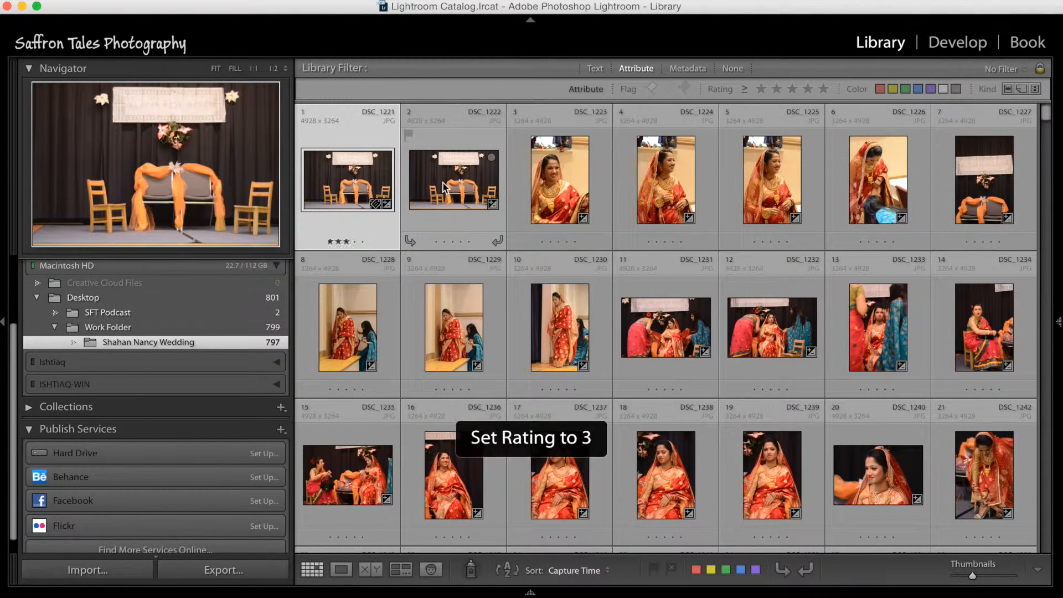
{"action": "left_click", "coordinate": [345, 242]}
Step: Try the pick and reject flags on the first photo and remove its flag again
{"action": "mouse_move", "coordinate": [361, 189]}
{"action": "key", "text": "p"}
{"action": "key", "text": "x"}
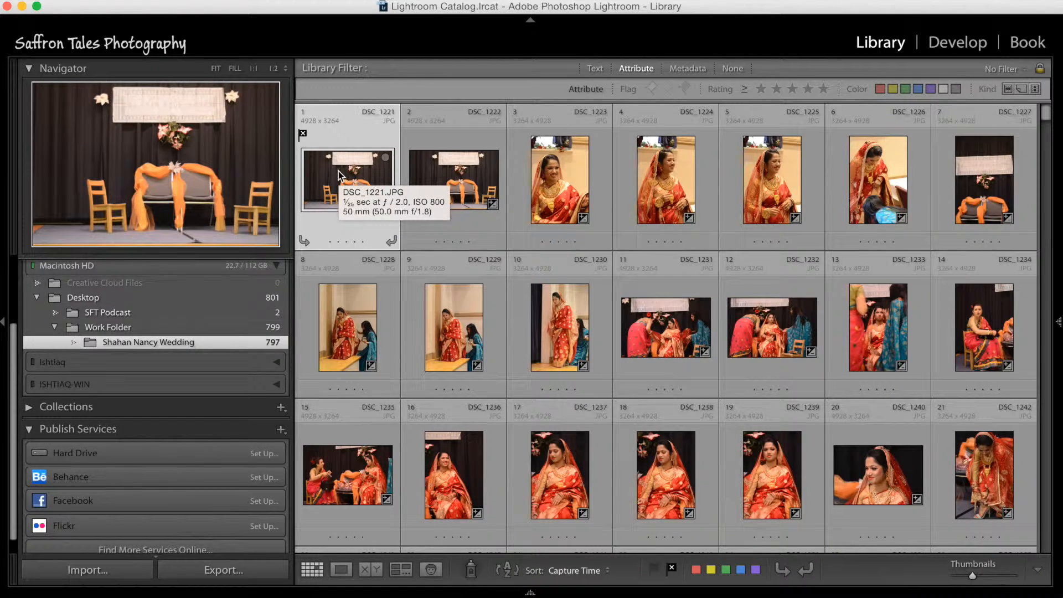
{"action": "key", "text": "p"}
{"action": "key", "text": "u"}
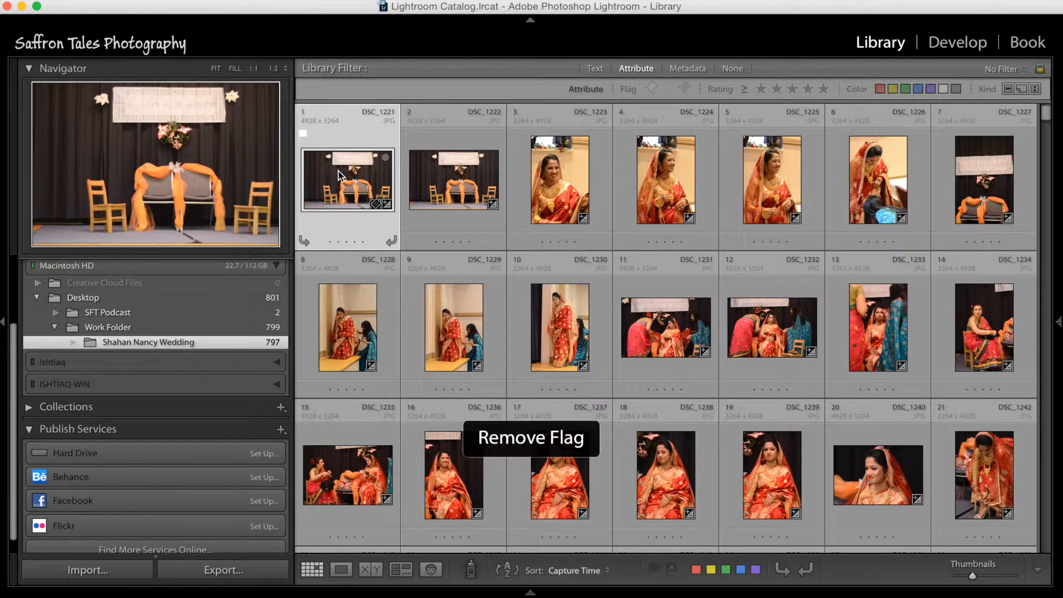
{"action": "key", "text": "p"}
{"action": "key", "text": "u"}
{"action": "key", "text": "p"}
{"action": "key", "text": "u"}
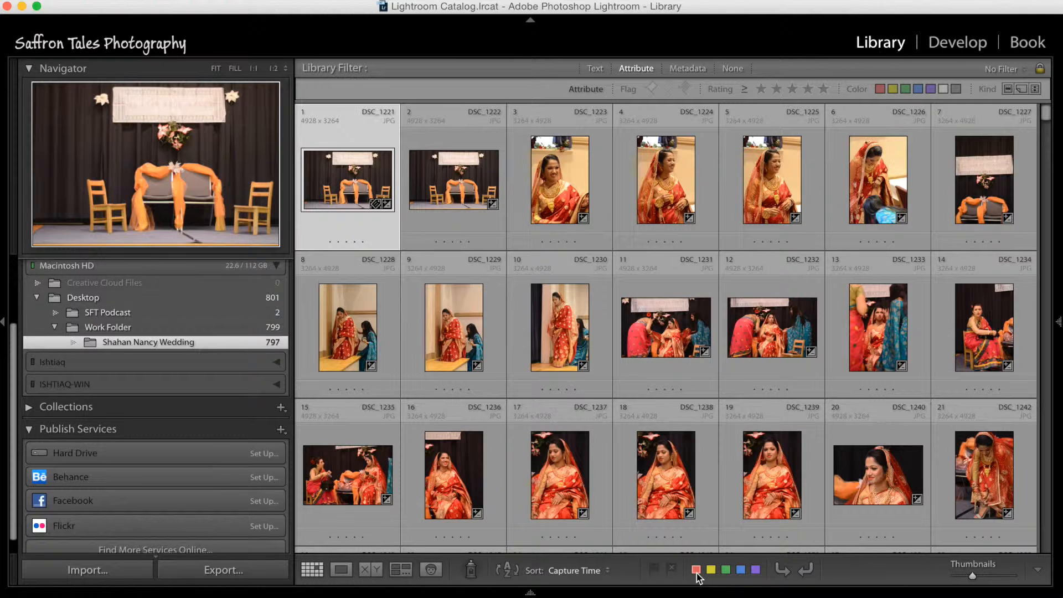
Step: Review the flag and color label commands available for the first photo, along with their shortcuts
{"action": "left_click", "coordinate": [226, 0]}
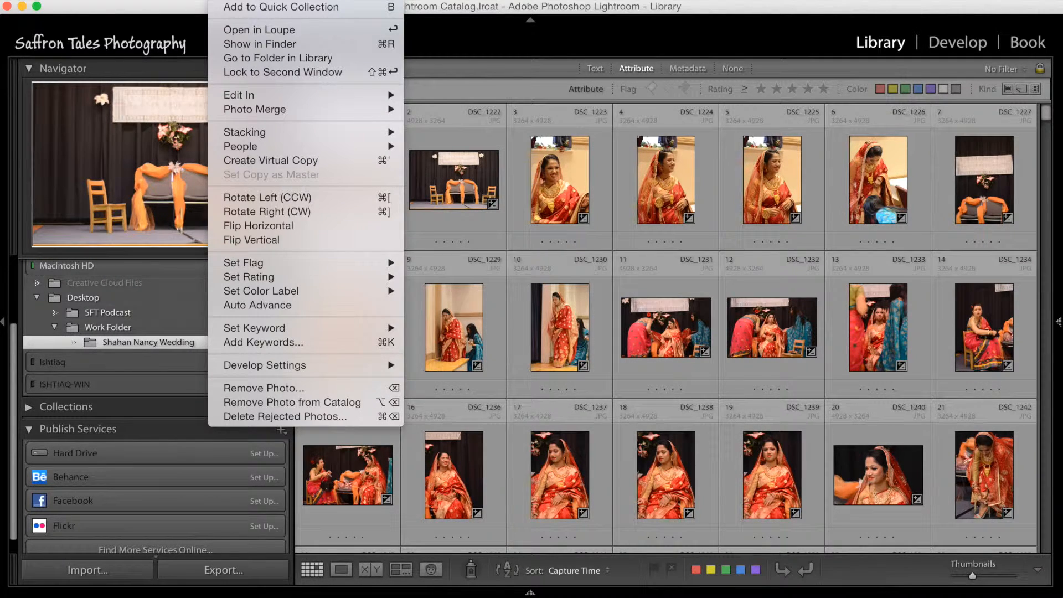
{"action": "mouse_move", "coordinate": [301, 264]}
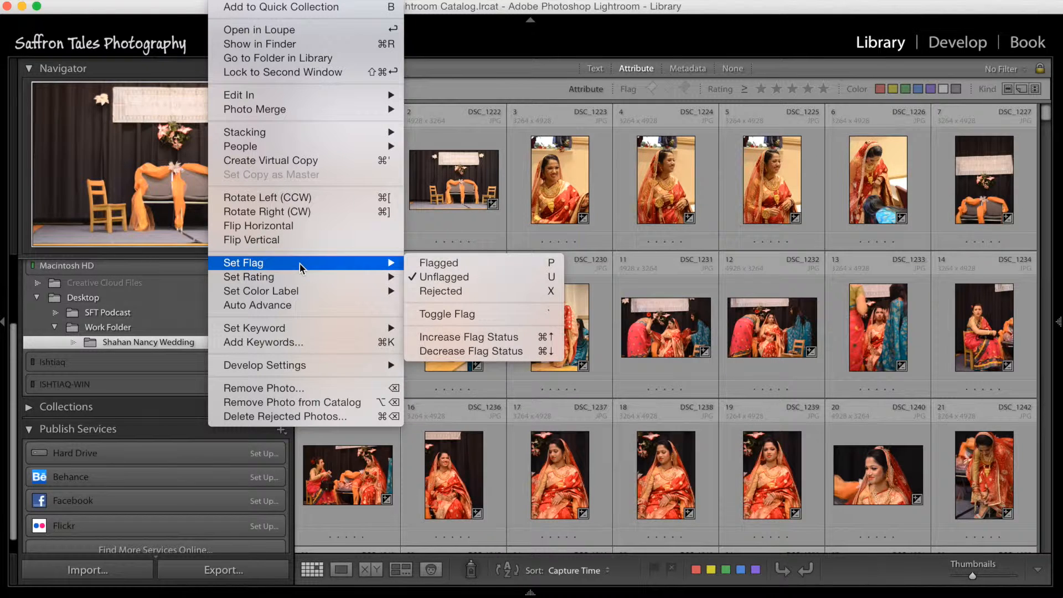
{"action": "mouse_move", "coordinate": [315, 293]}
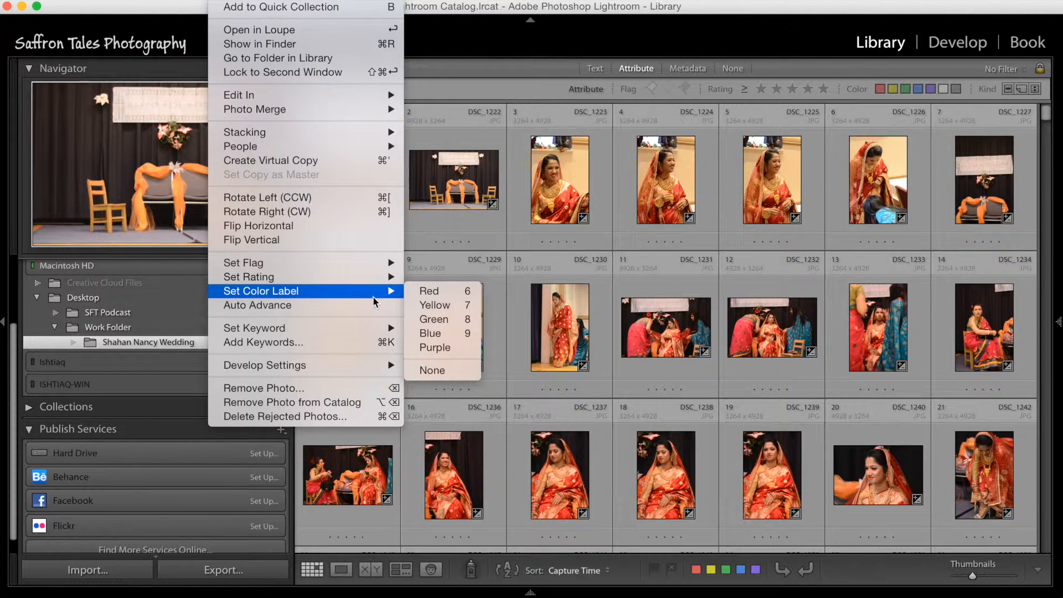
{"action": "left_click", "coordinate": [453, 180]}
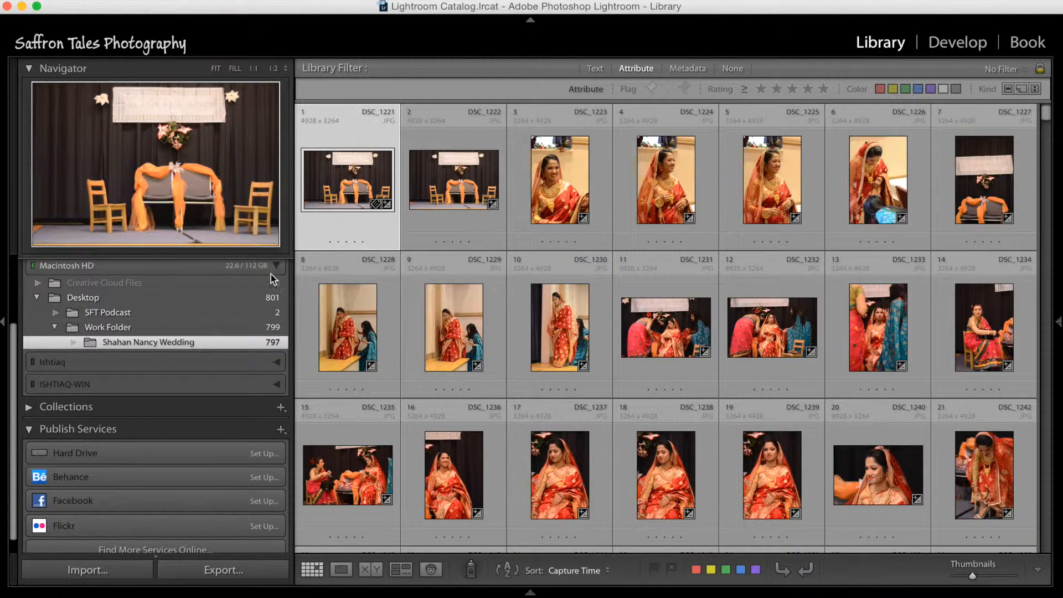
Step: Open the first photo in Loupe view, showing and re-hiding the metadata side panel and the filmstrip
{"action": "double_click", "coordinate": [344, 184]}
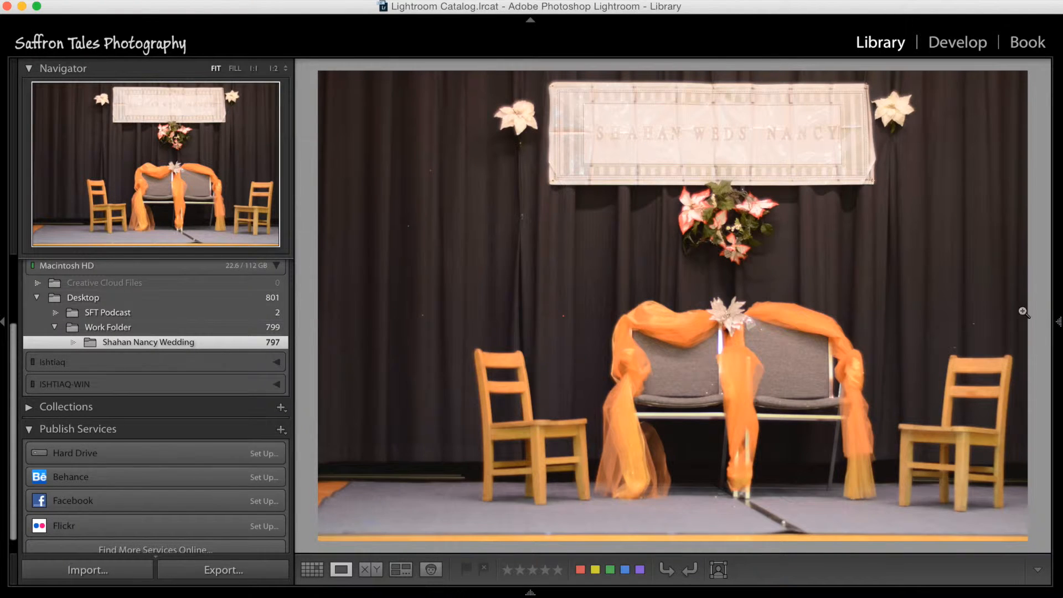
{"action": "mouse_move", "coordinate": [1058, 322]}
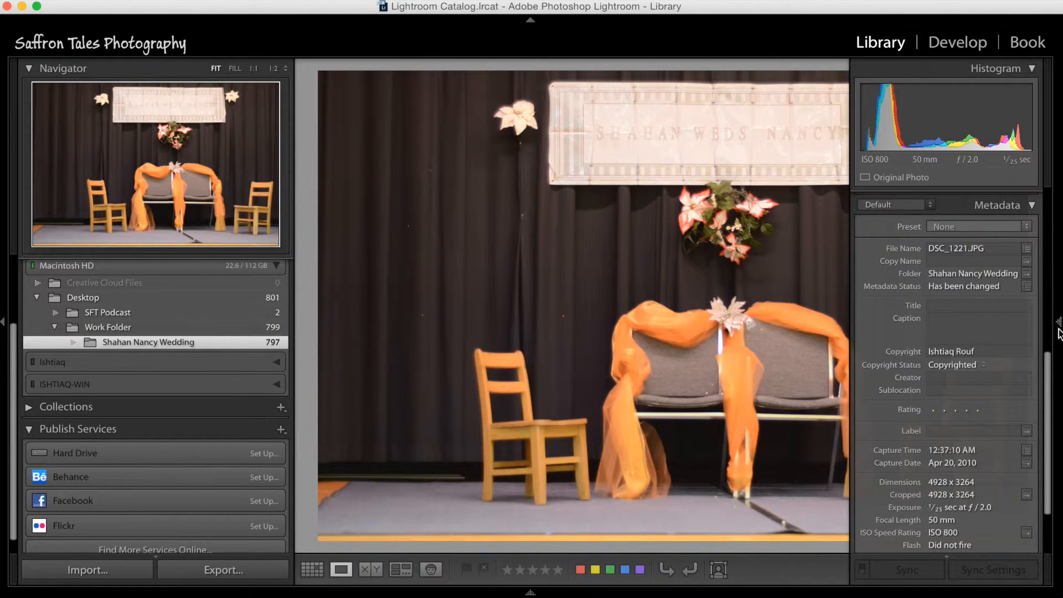
{"action": "left_click", "coordinate": [1058, 322]}
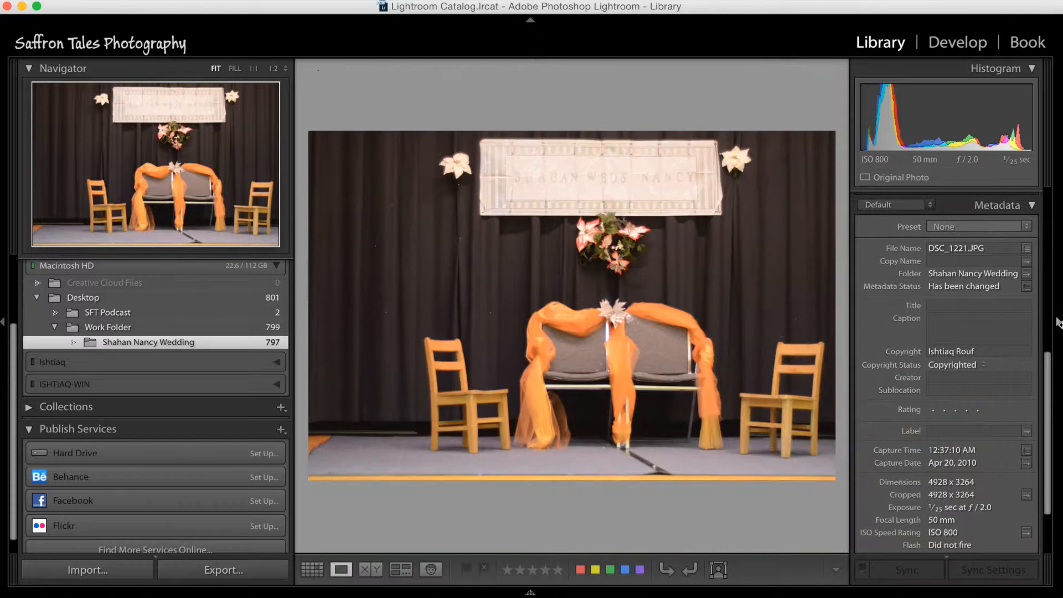
{"action": "left_click", "coordinate": [650, 591]}
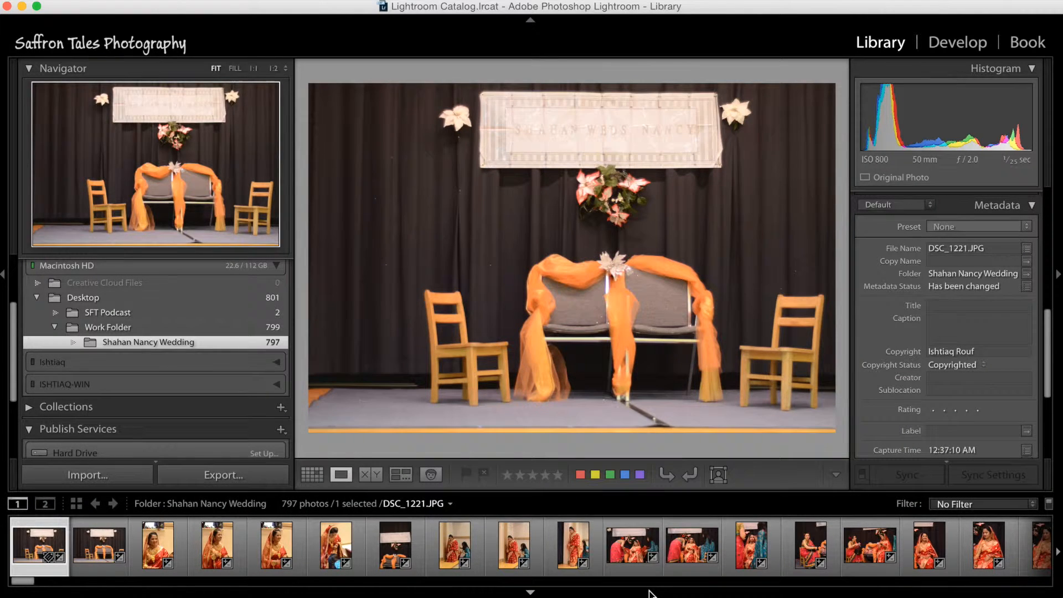
{"action": "left_click", "coordinate": [531, 591]}
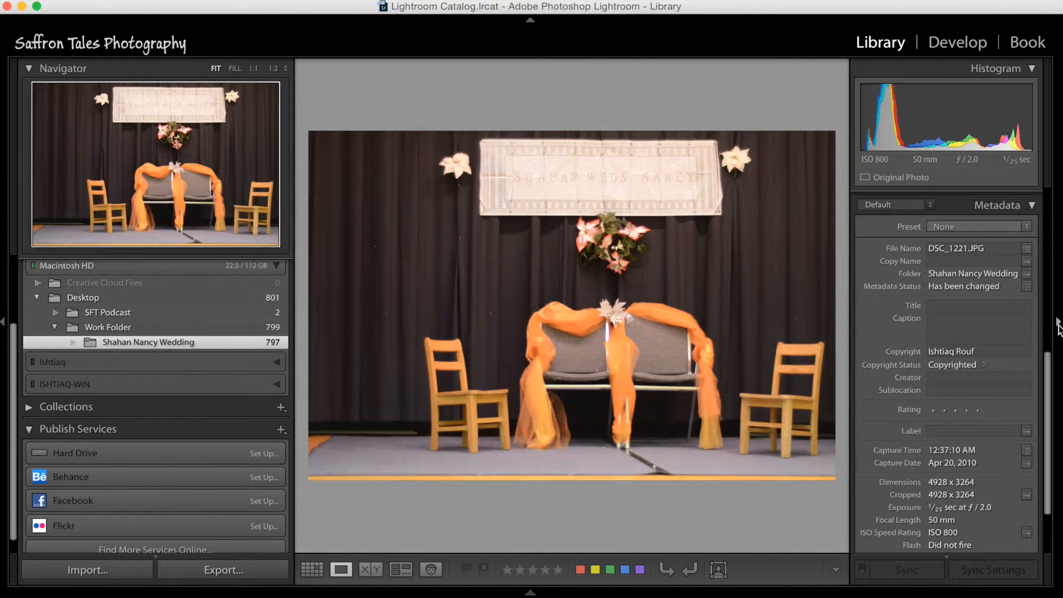
{"action": "left_click", "coordinate": [1059, 326]}
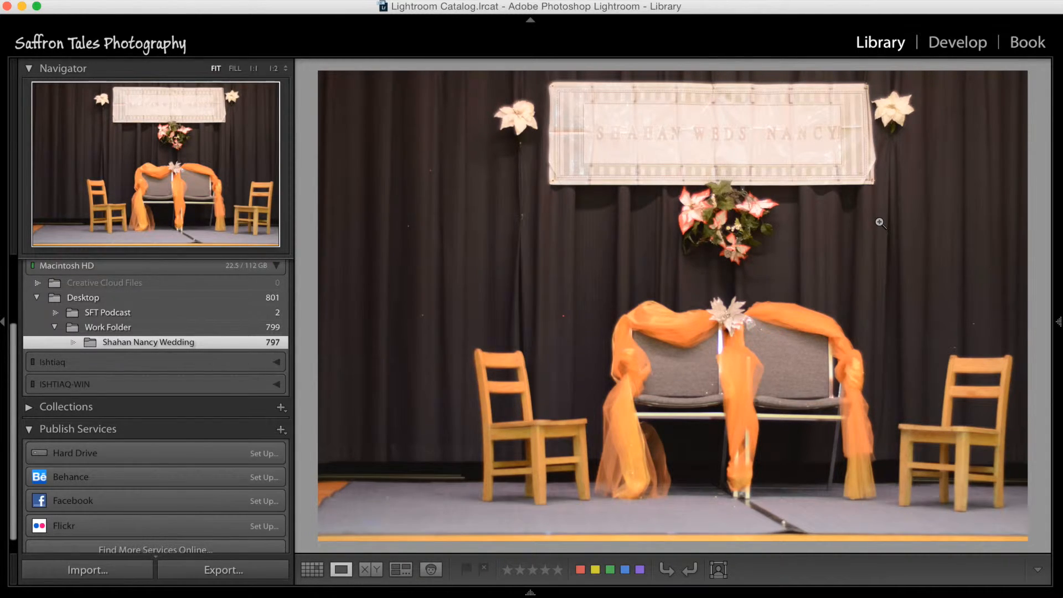
Step: Flag DSC_1221, DSC_1224, DSC_1225 and DSC_1227 as rejected in Loupe view, skipping the good photos between them
{"action": "key", "text": "x"}
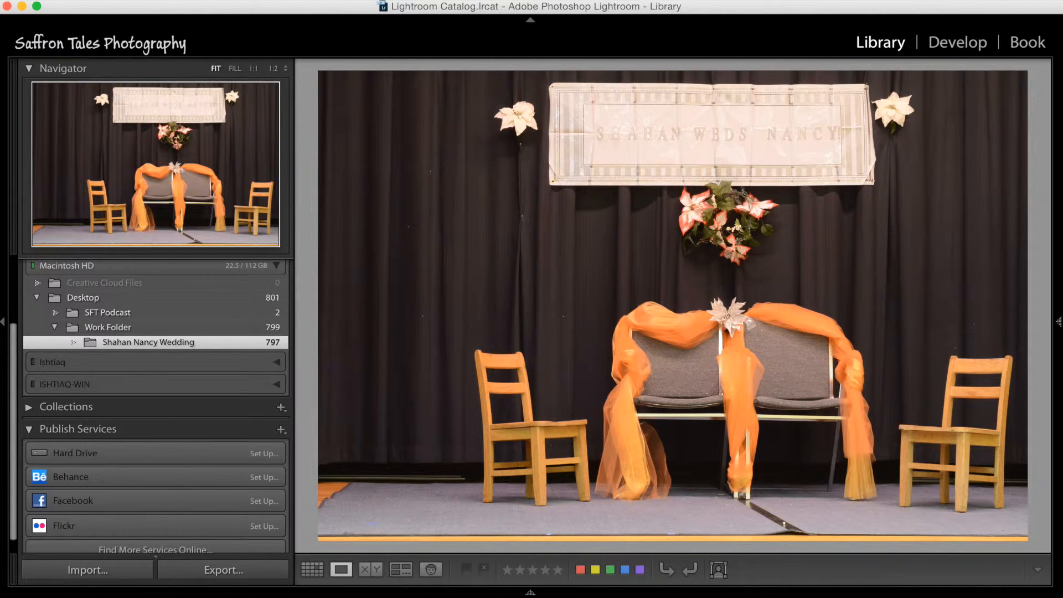
{"action": "key", "text": "Right"}
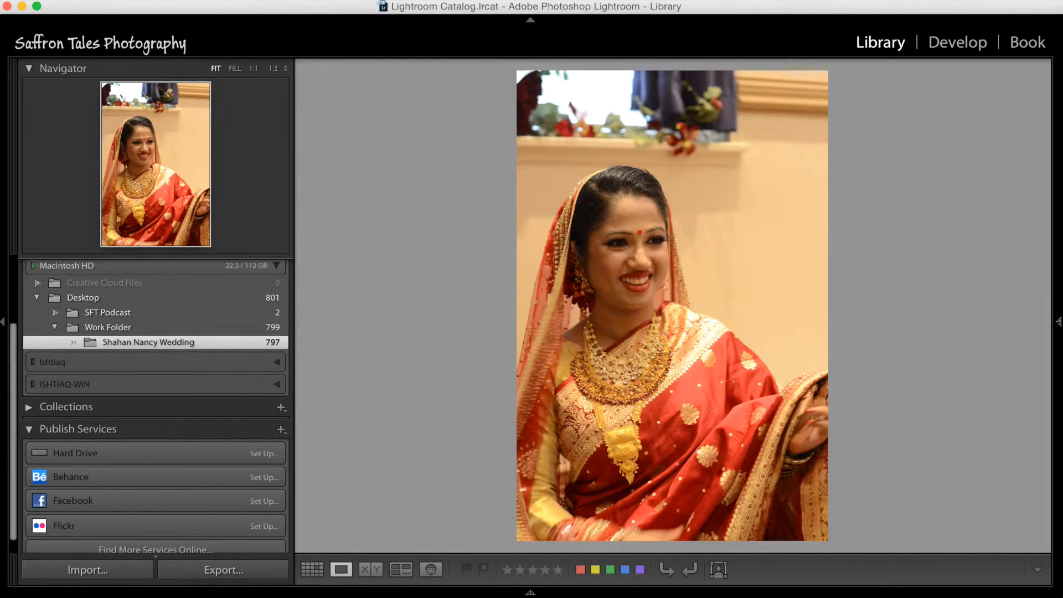
{"action": "key", "text": "Right"}
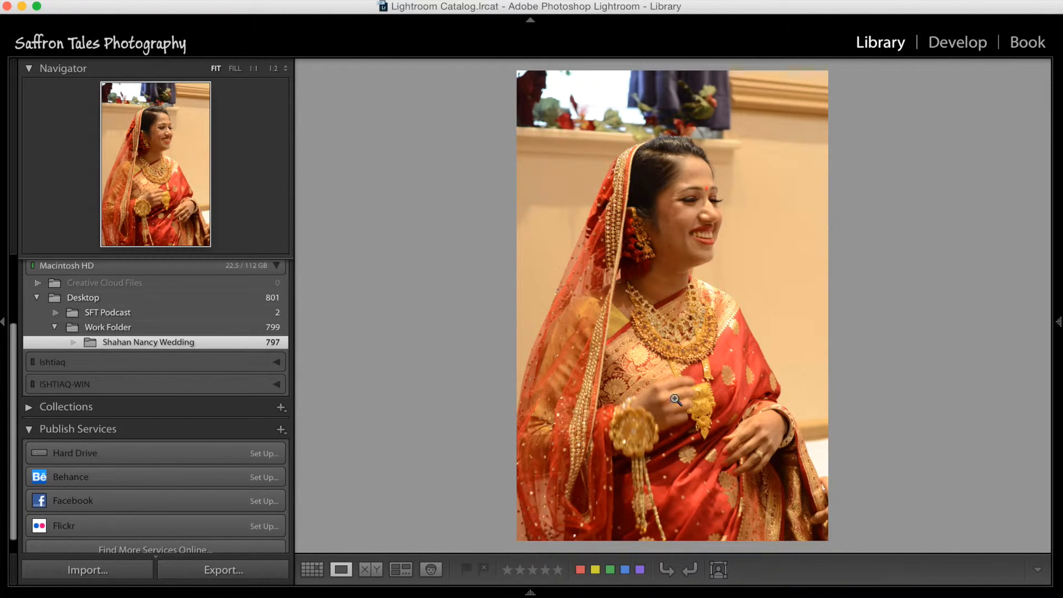
{"action": "key", "text": "x"}
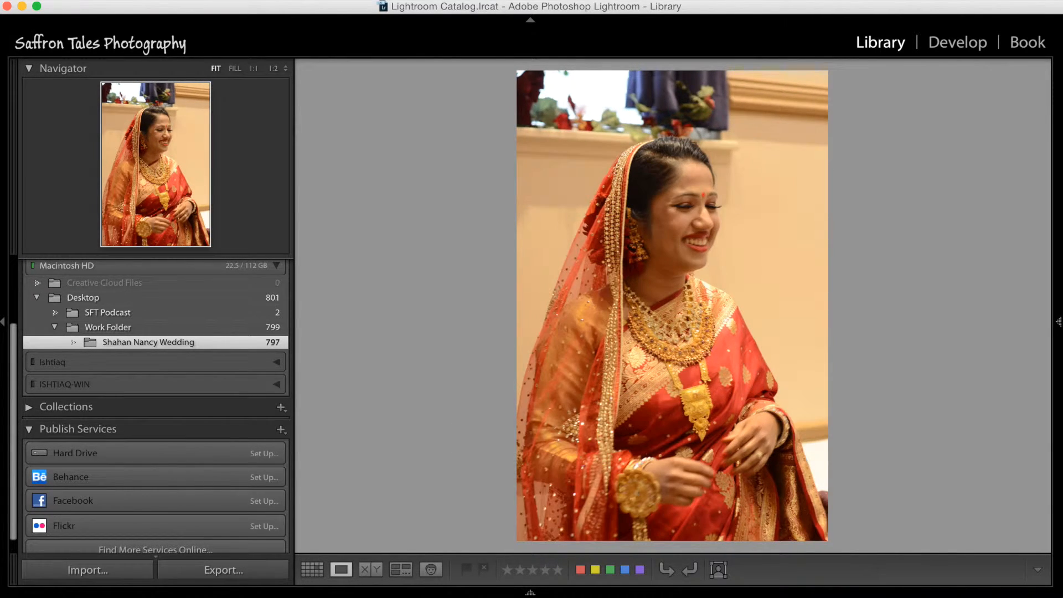
{"action": "key", "text": "Right"}
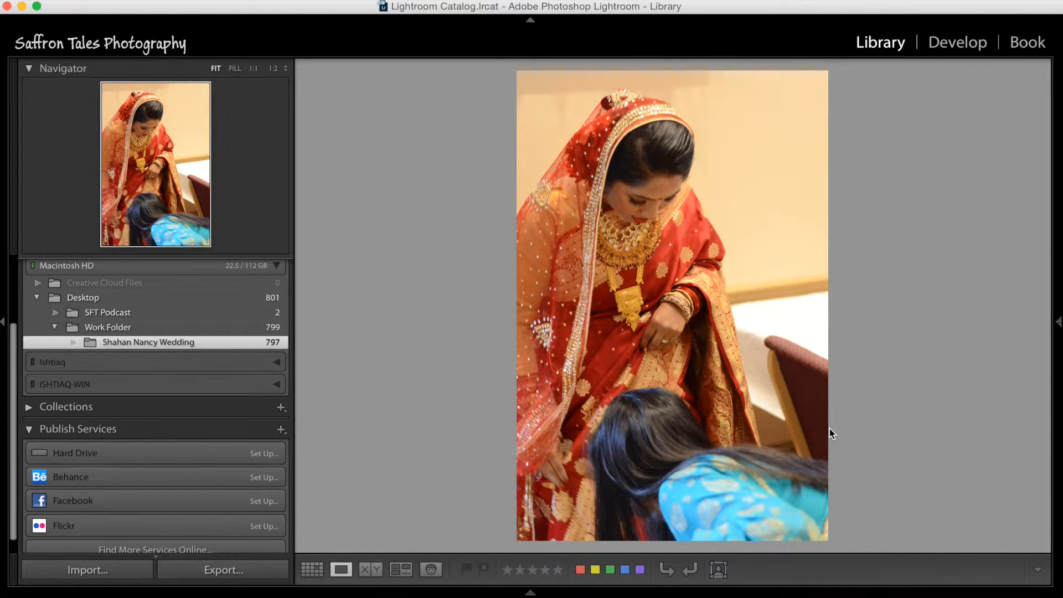
{"action": "key", "text": "Right"}
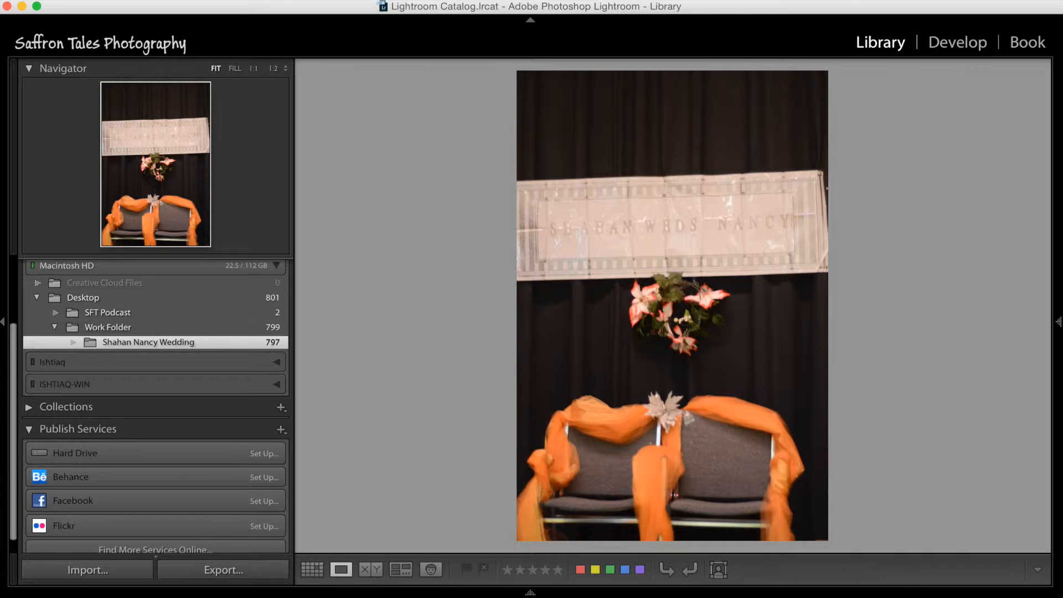
{"action": "key", "text": "x"}
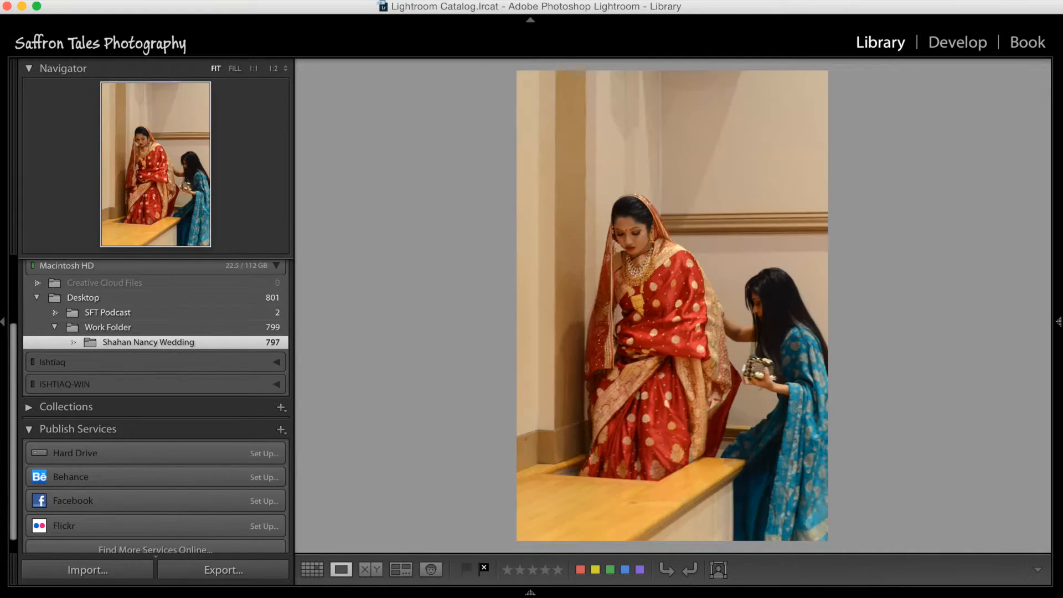
Step: Skip DSC_1228 and flag the consecutive photos DSC_1229 through DSC_1235 as rejected
{"action": "key", "text": "Right"}
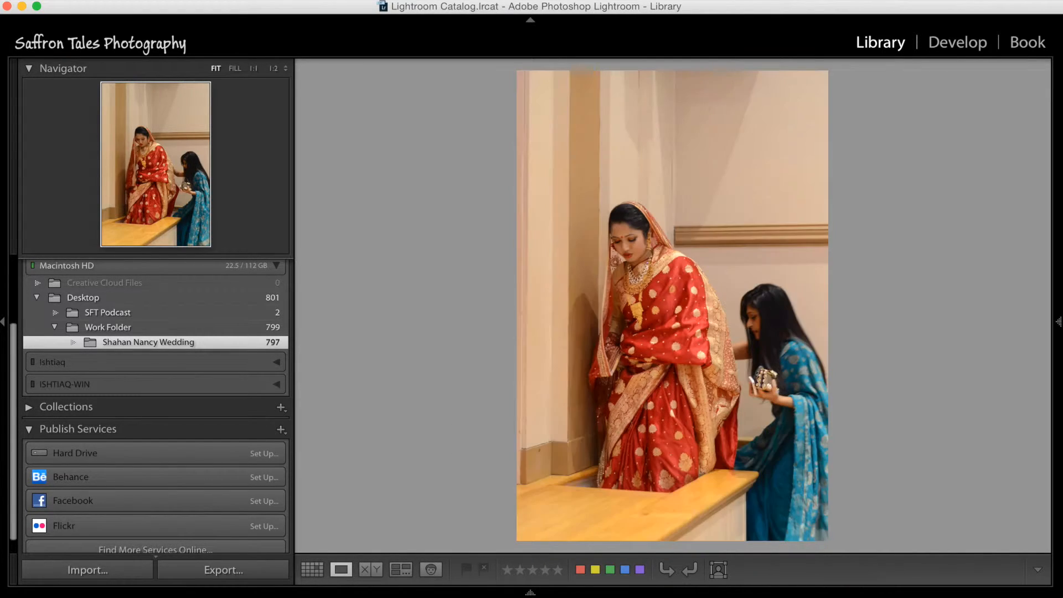
{"action": "key", "text": "Right"}
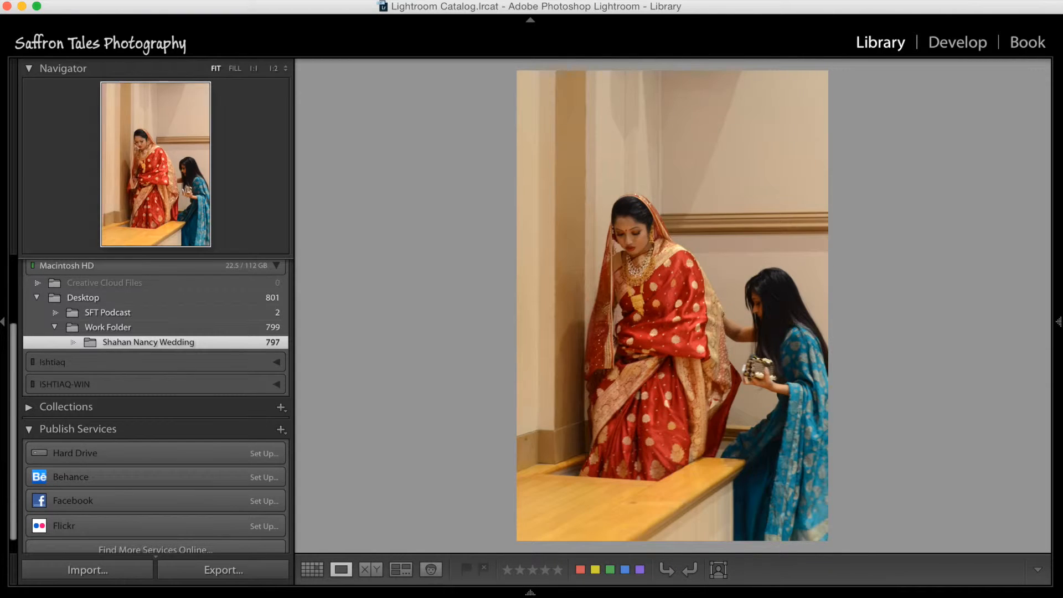
{"action": "key", "text": "x"}
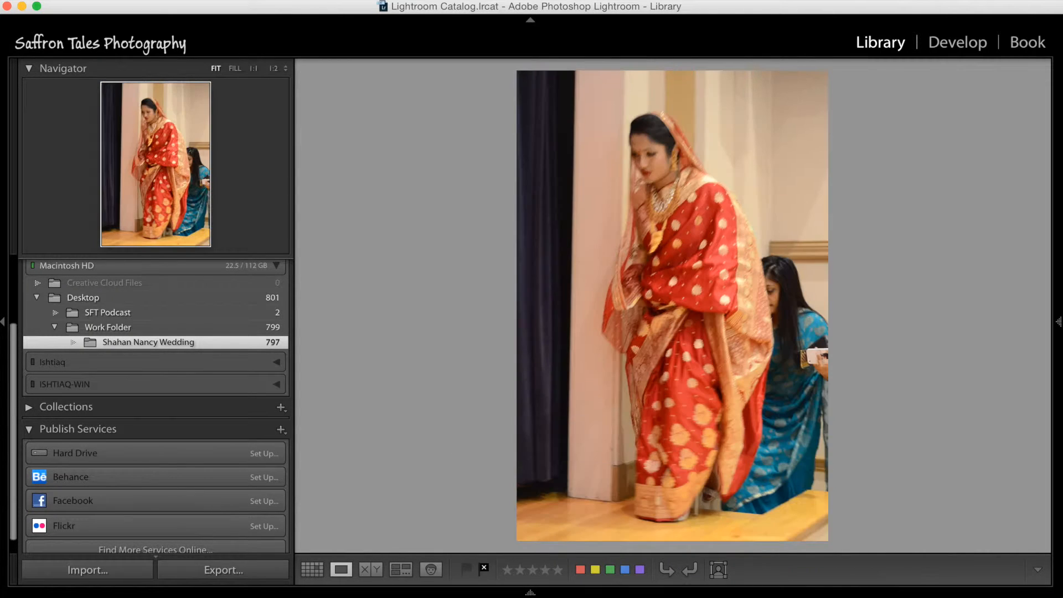
{"action": "key", "text": "x"}
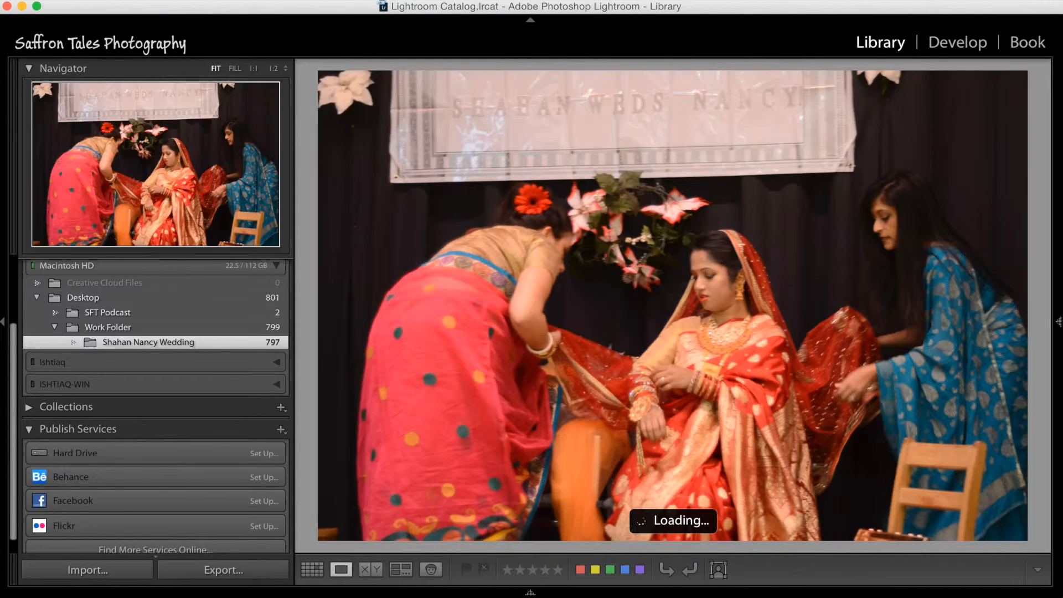
{"action": "key", "text": "x"}
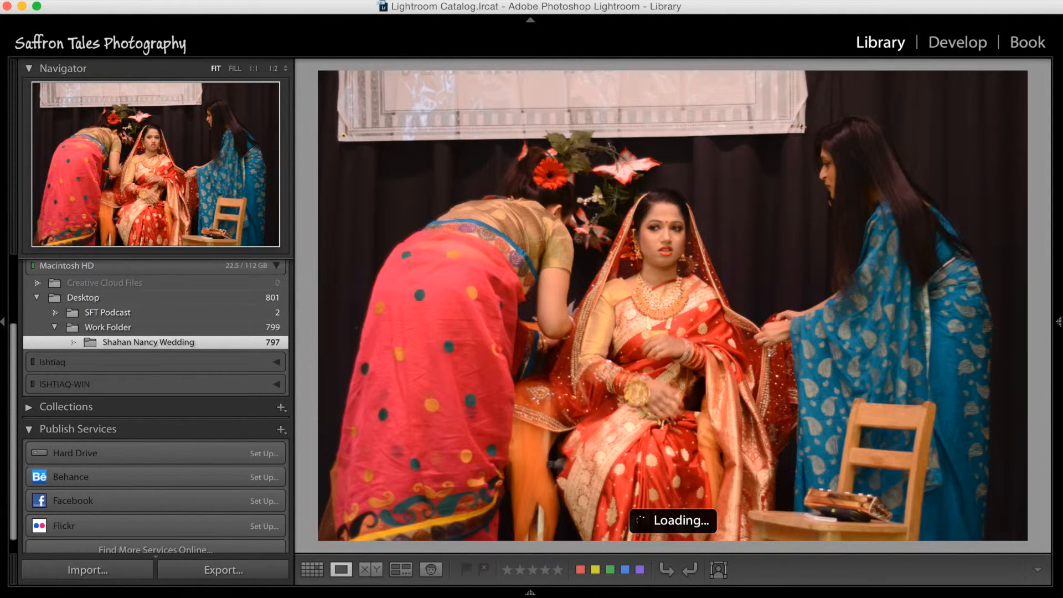
{"action": "key", "text": "x"}
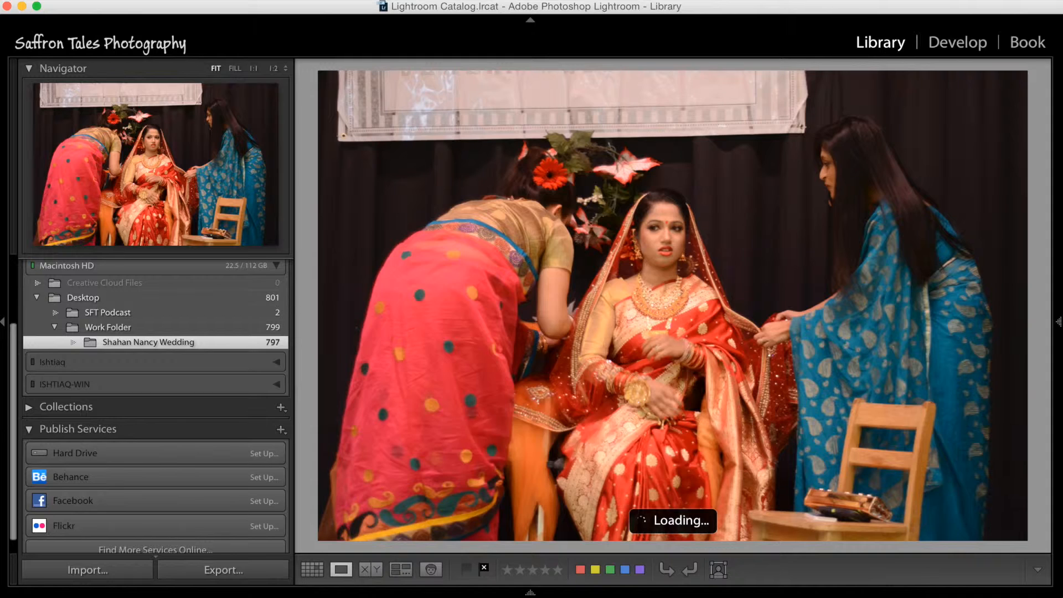
{"action": "key", "text": "x"}
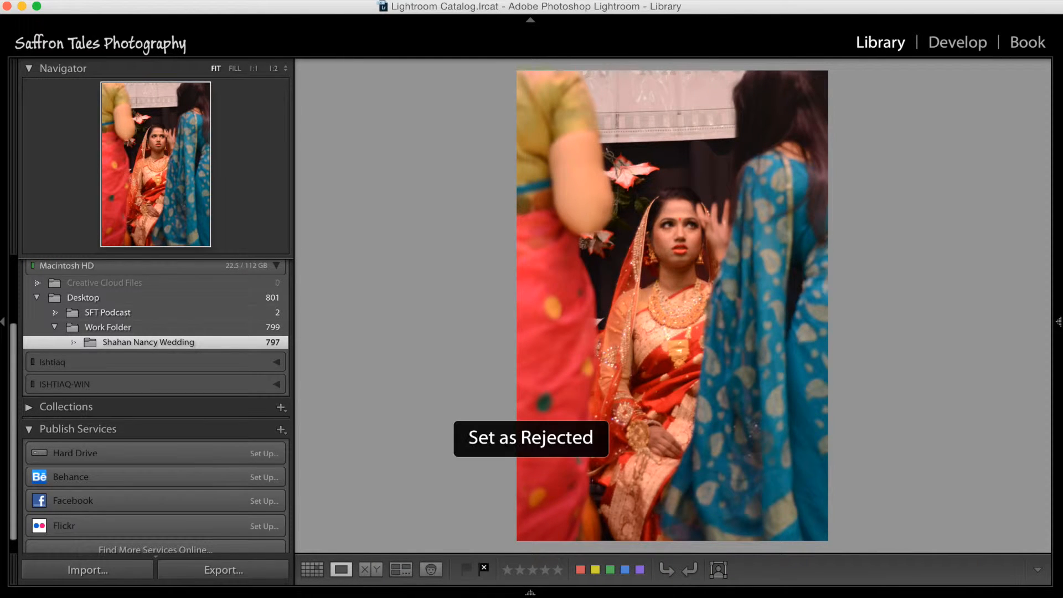
{"action": "key", "text": "x"}
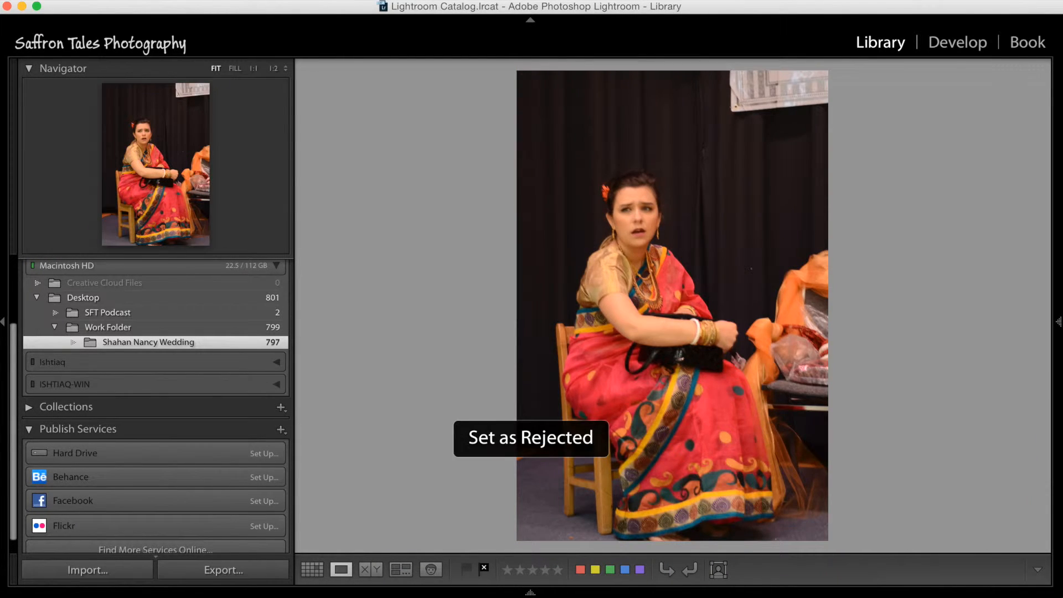
{"action": "key", "text": "x"}
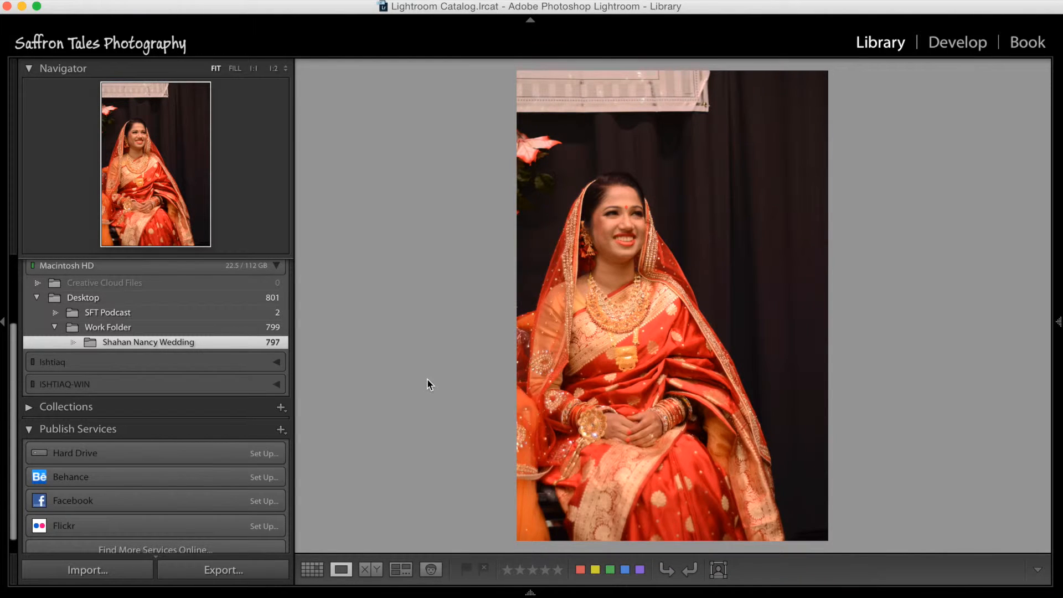
Step: Return to Grid view and select the first photo, DSC_1221
{"action": "key", "text": "g"}
{"action": "left_click", "coordinate": [341, 570]}
{"action": "left_click", "coordinate": [312, 569]}
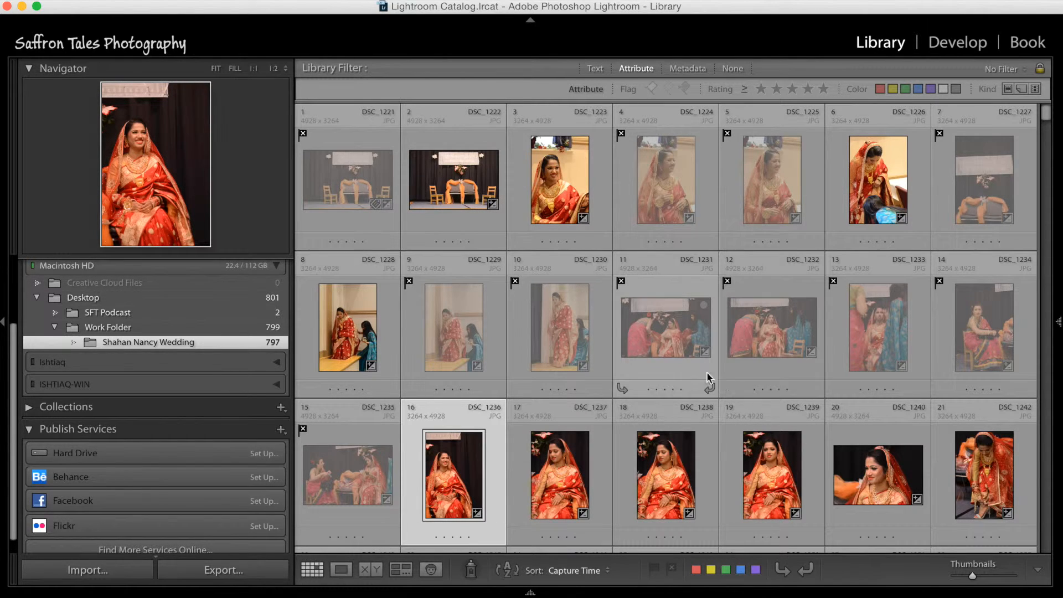
{"action": "left_click", "coordinate": [353, 187]}
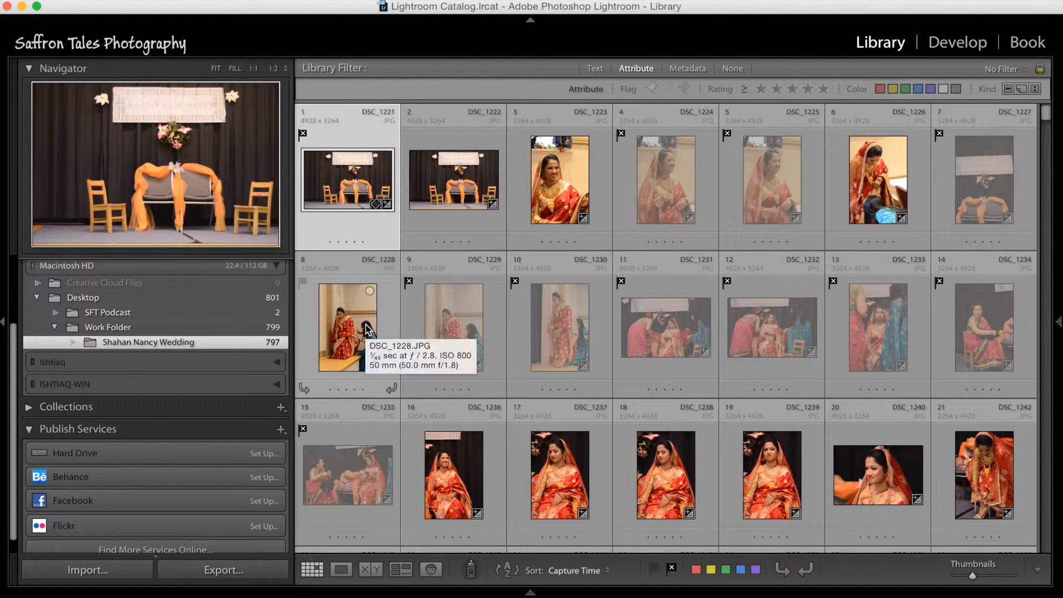
Step: Show and re-hide the filmstrip, and filter the grid to rejected photos before turning that filter off again
{"action": "mouse_move", "coordinate": [515, 591]}
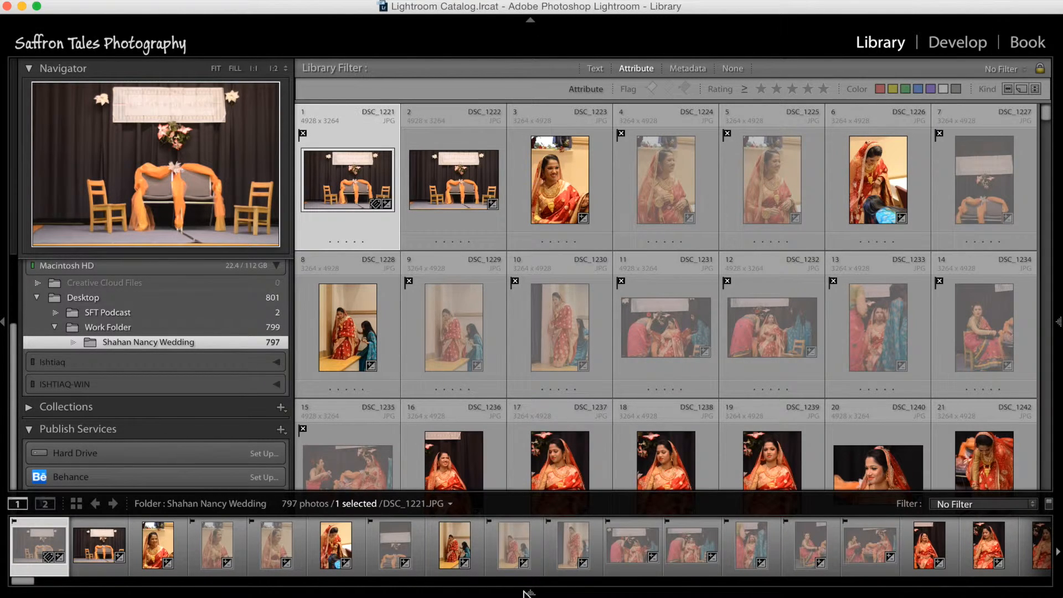
{"action": "left_click", "coordinate": [530, 592]}
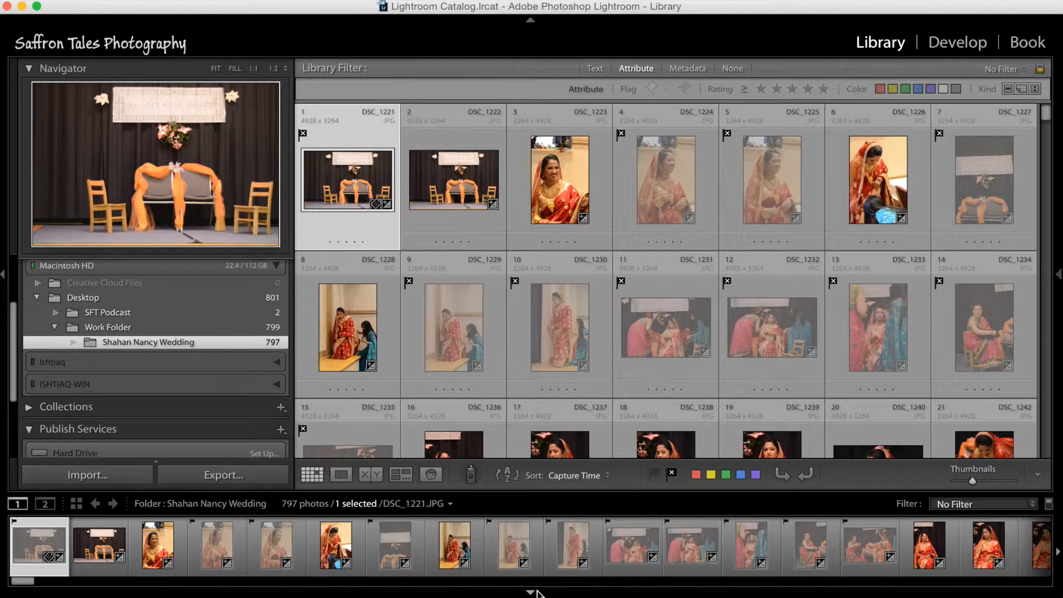
{"action": "left_click", "coordinate": [535, 593]}
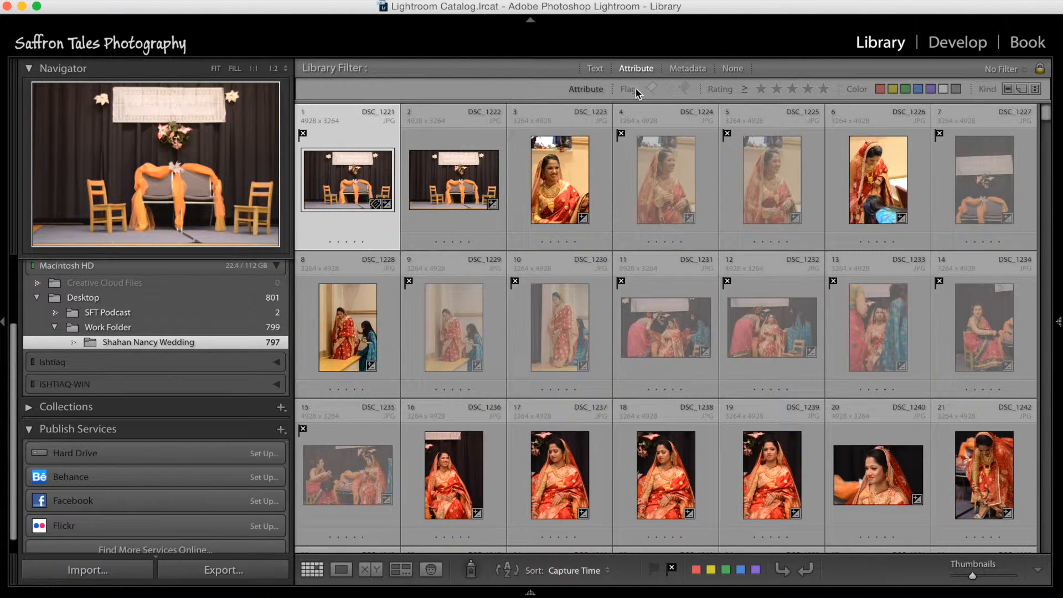
{"action": "left_click", "coordinate": [685, 88]}
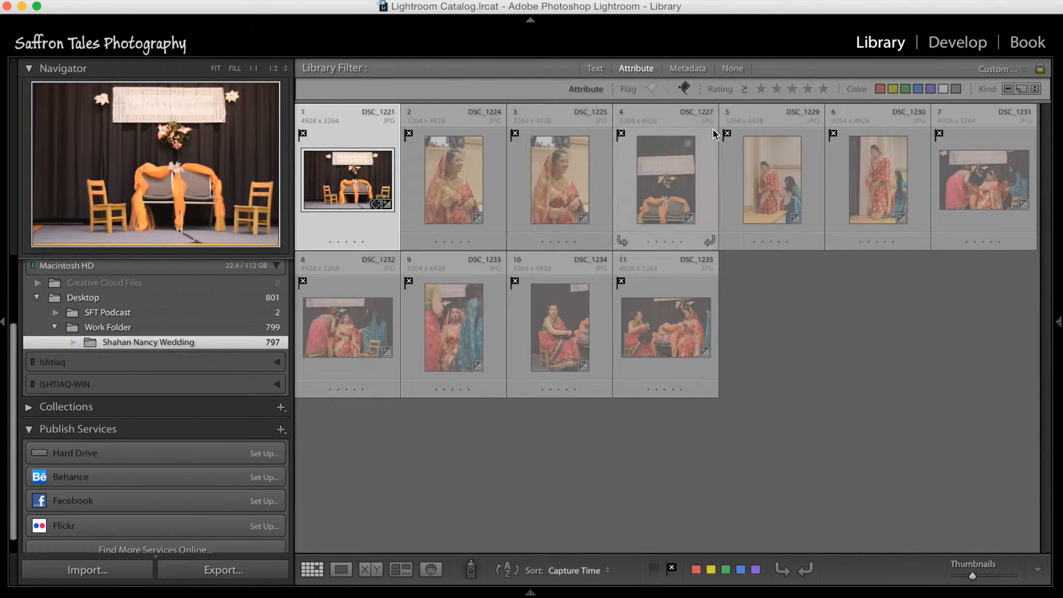
{"action": "left_click", "coordinate": [685, 89]}
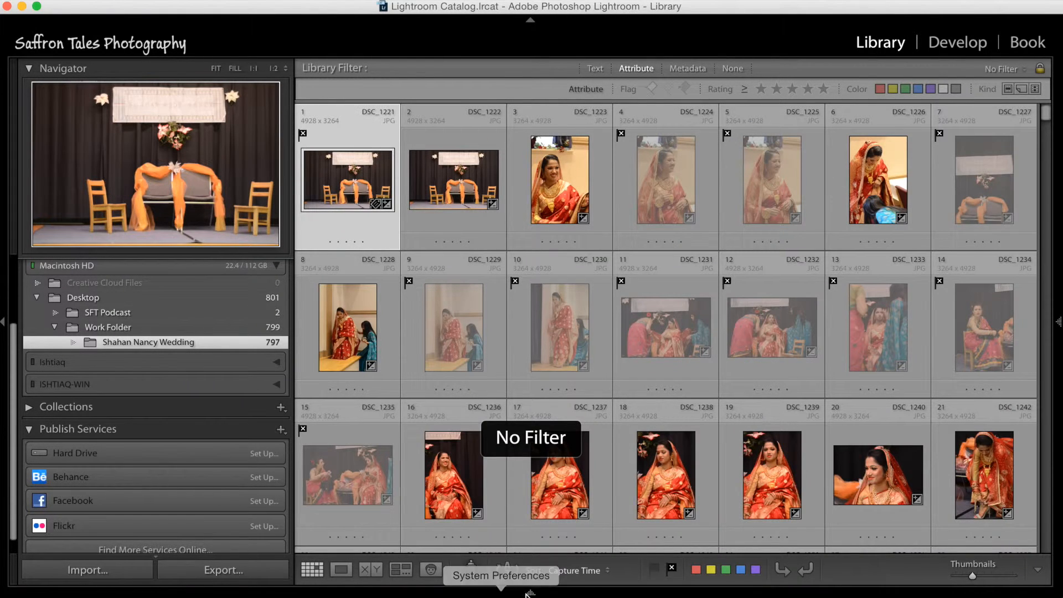
Step: Show the filmstrip, apply the Flagged filter preset, and switch the flag filter to rejected photos only
{"action": "left_click", "coordinate": [530, 592]}
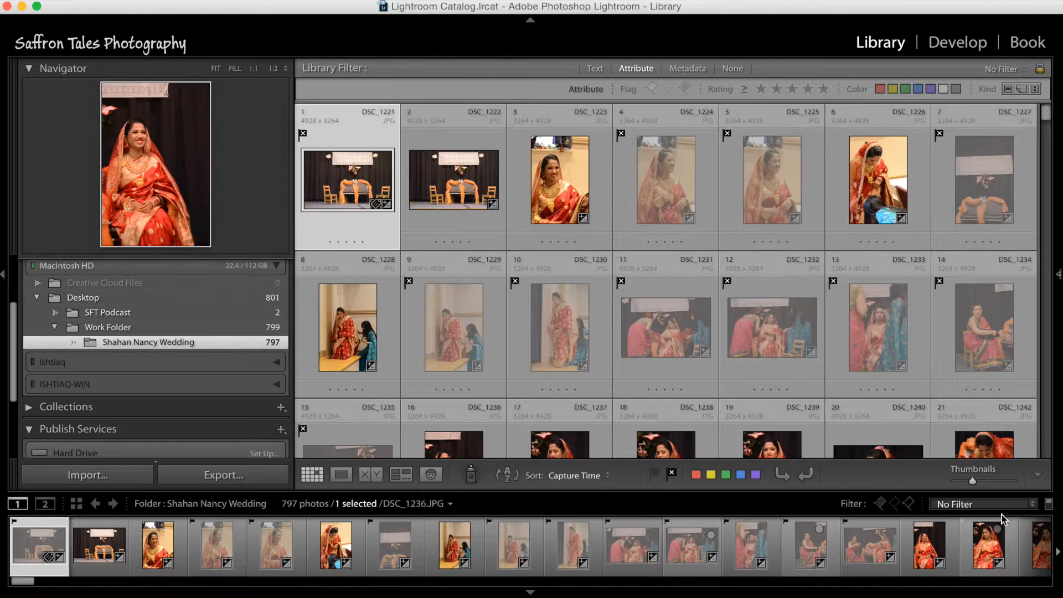
{"action": "left_click", "coordinate": [1033, 505]}
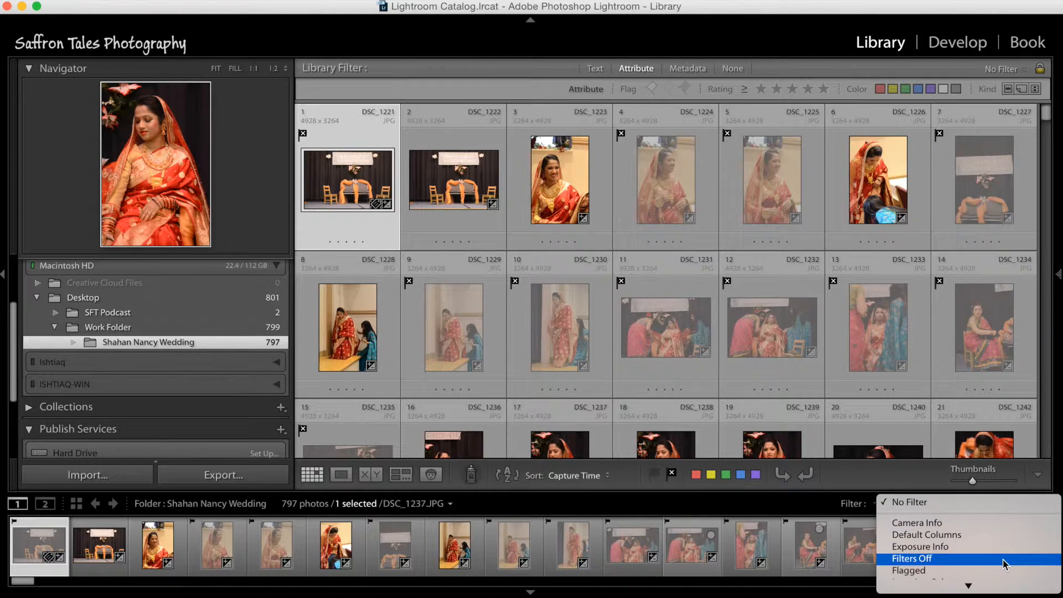
{"action": "scroll", "coordinate": [1007, 564], "scroll_direction": "down", "scroll_amount": 3}
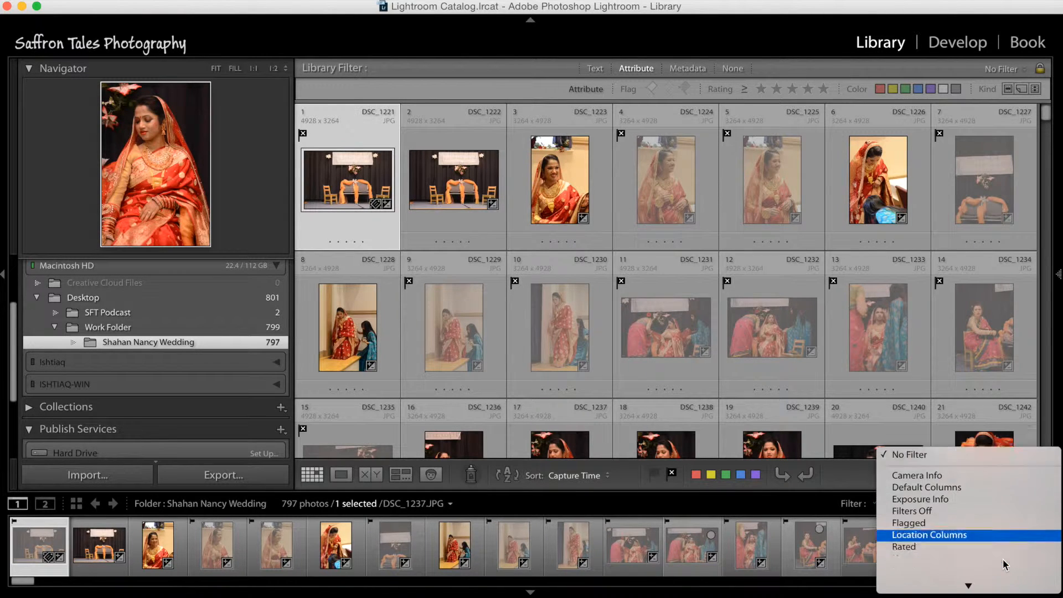
{"action": "left_click", "coordinate": [998, 522]}
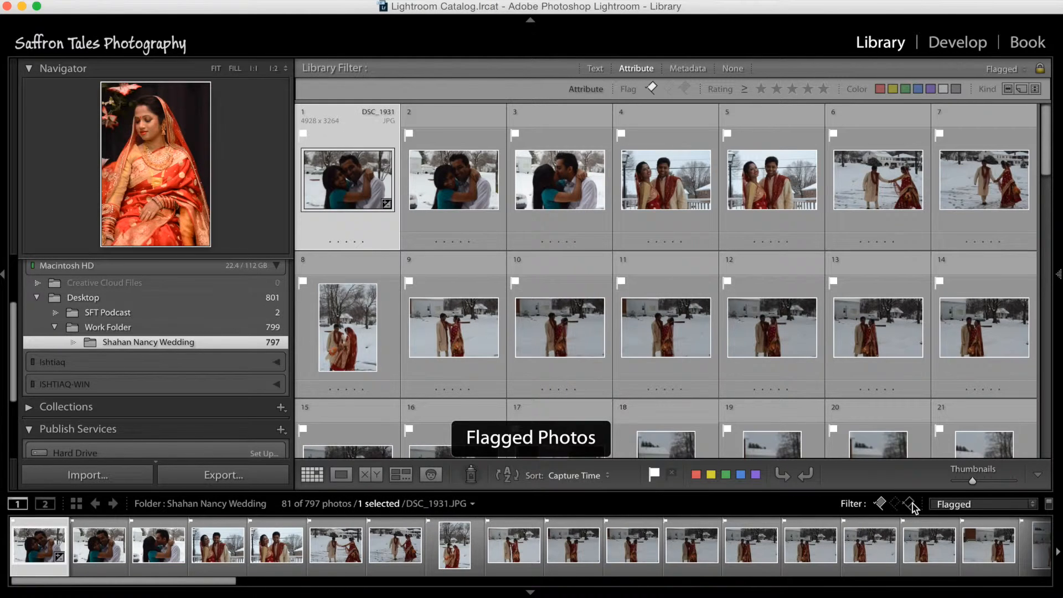
{"action": "left_click", "coordinate": [910, 503]}
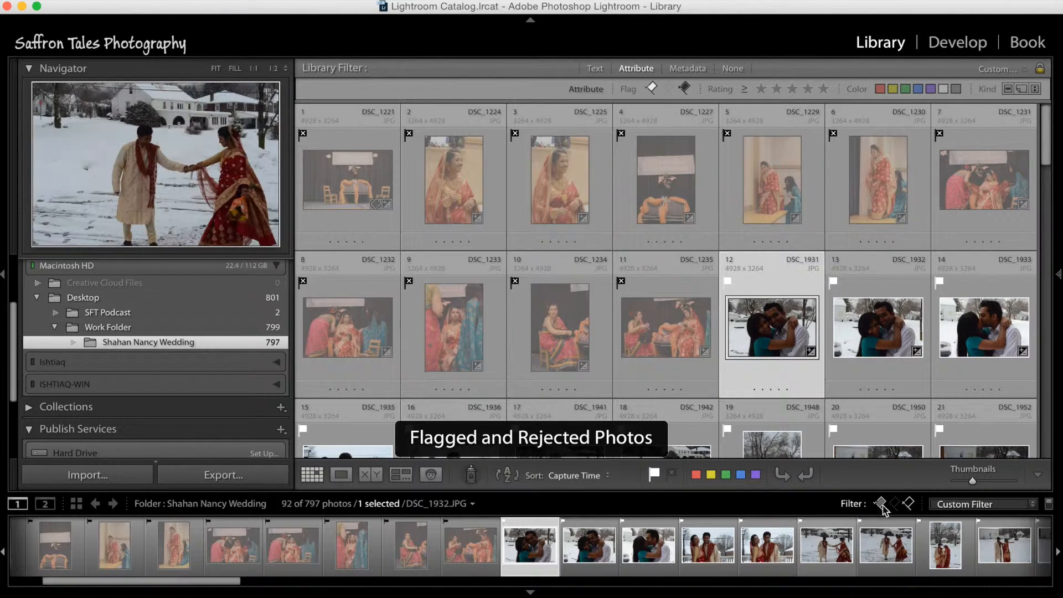
{"action": "left_click", "coordinate": [880, 503]}
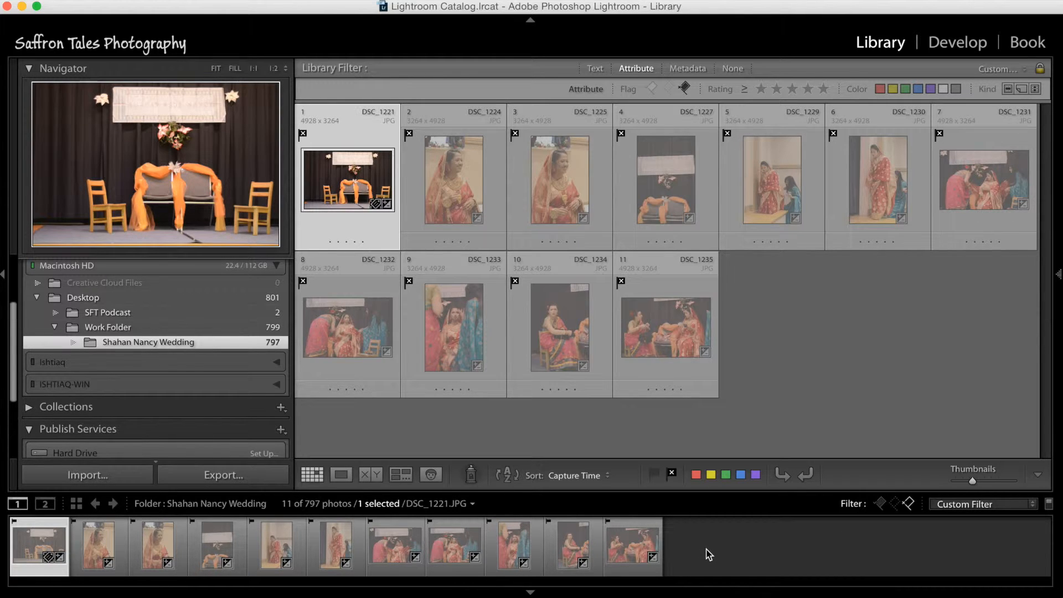
Step: Select all rejected photos, bring up the choice to remove them or delete them from disk, cancel it and deselect the photos
{"action": "key", "text": "super+a"}
{"action": "right_click", "coordinate": [626, 554]}
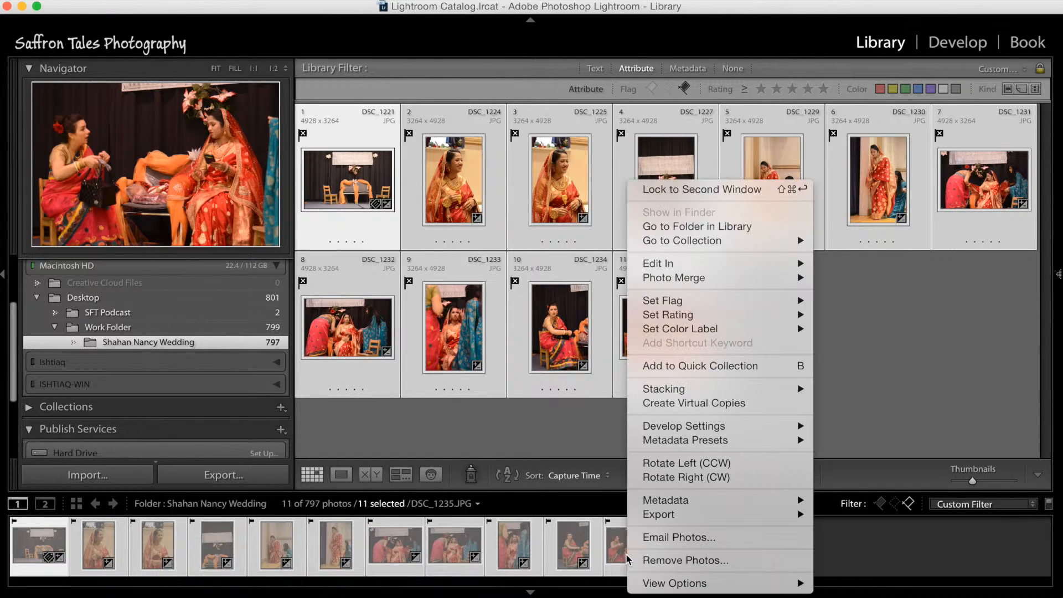
{"action": "left_click", "coordinate": [657, 560]}
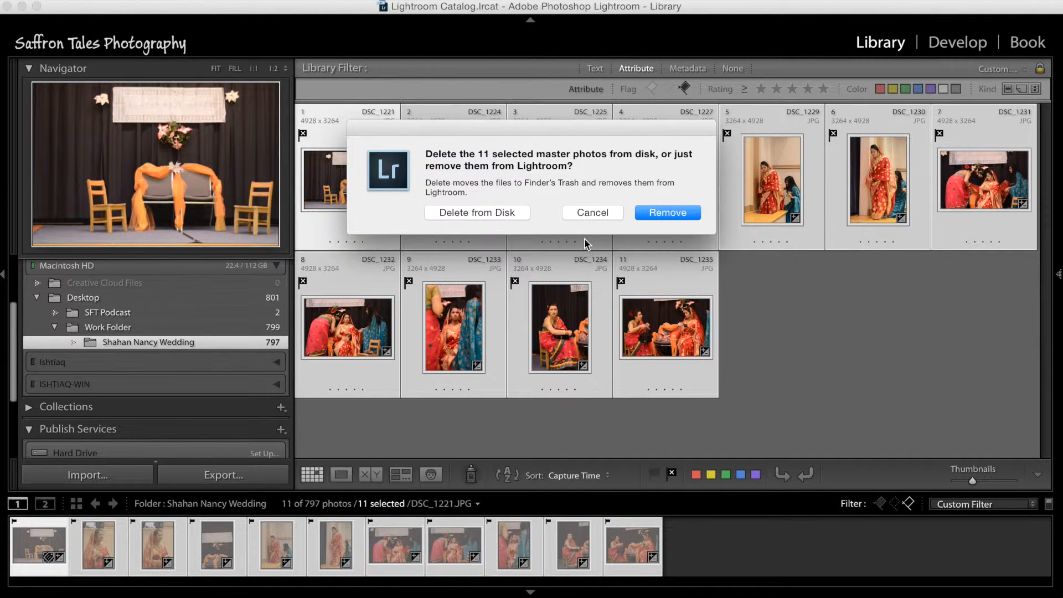
{"action": "left_click", "coordinate": [593, 212]}
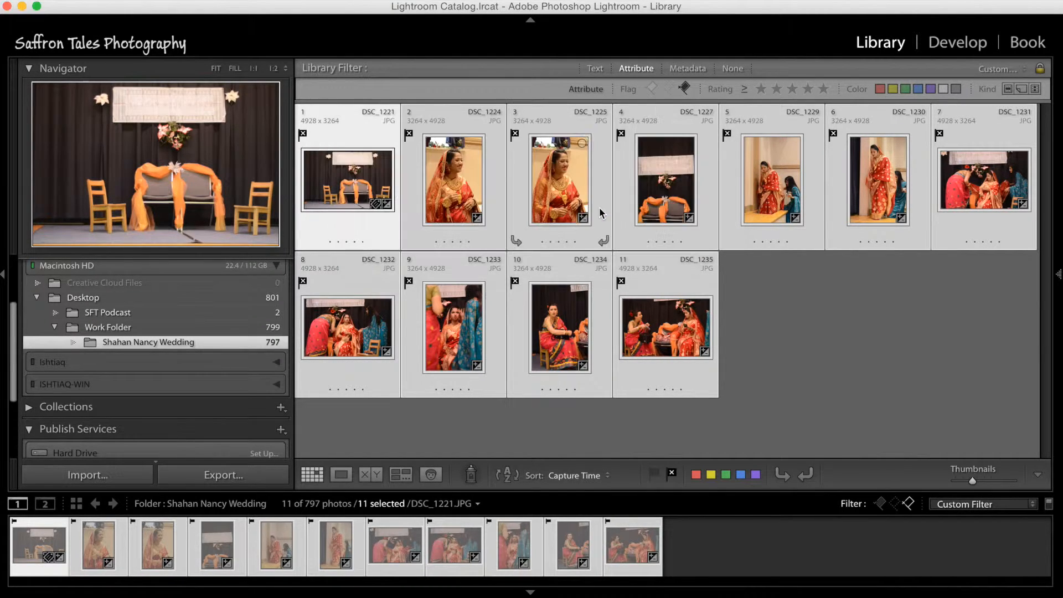
{"action": "left_click", "coordinate": [707, 578]}
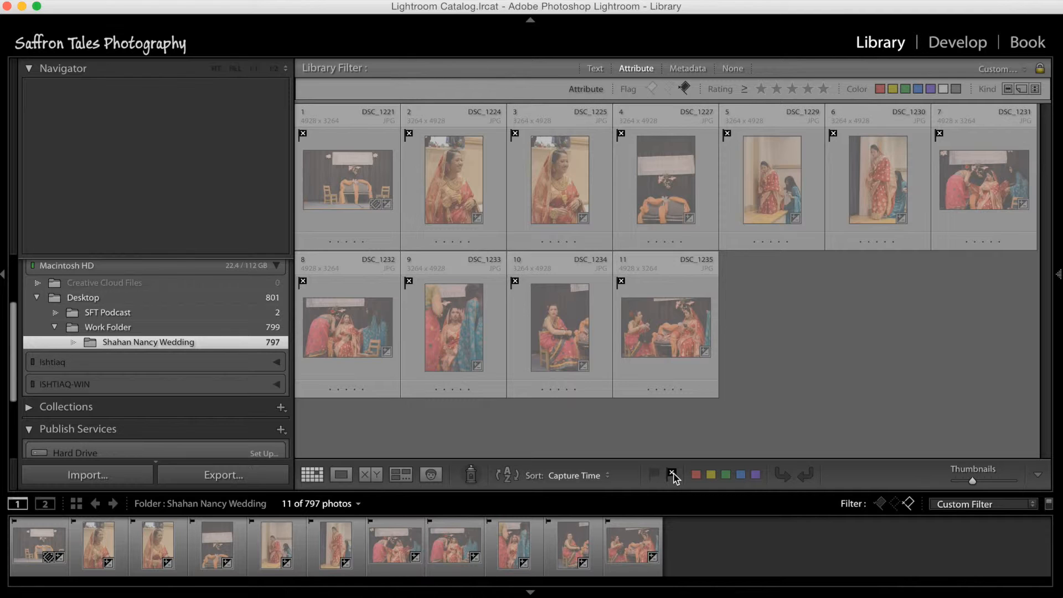
Step: Turn off the rejected-photo filter, hide the filmstrip, and browse further down the full set of wedding photos
{"action": "left_click", "coordinate": [907, 505]}
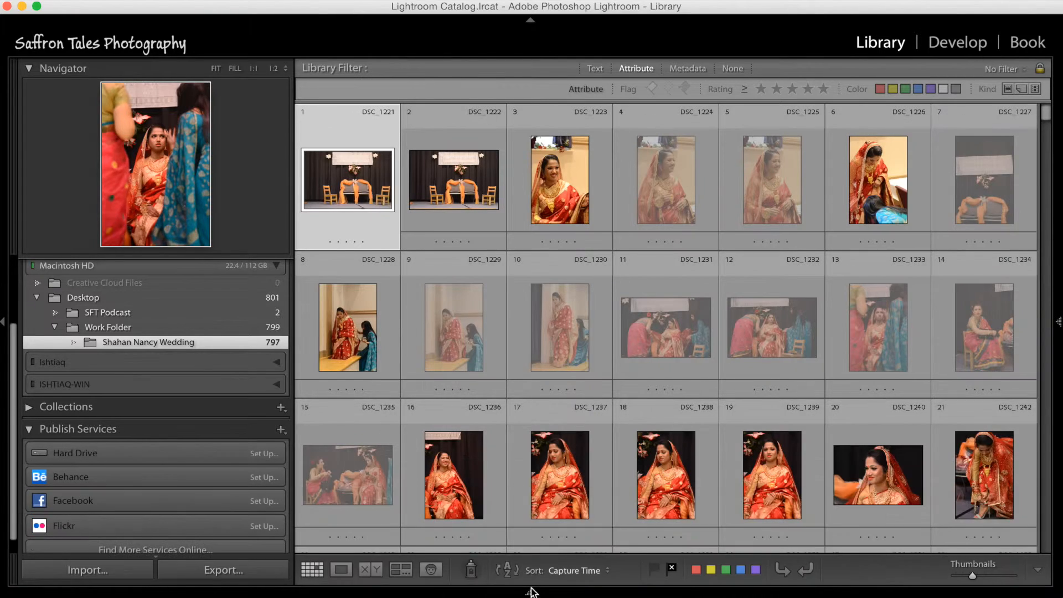
{"action": "scroll", "coordinate": [512, 368], "scroll_direction": "down", "scroll_amount": 1}
{"action": "scroll", "coordinate": [513, 369], "scroll_direction": "down", "scroll_amount": 10}
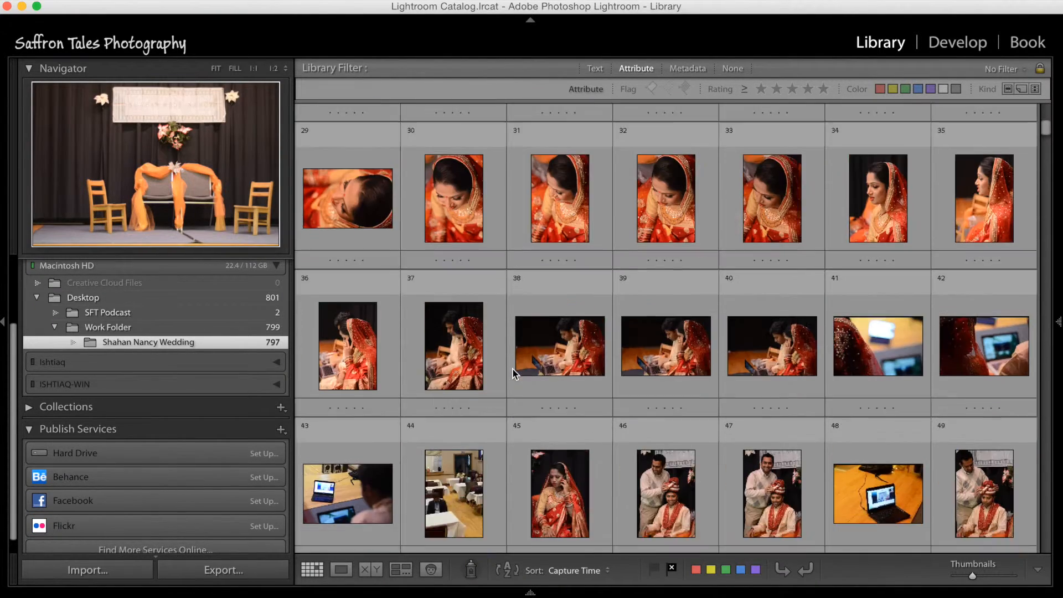
Step: Enlarge the first wedding photo, review its Quick Develop and Keywording settings, return to the grid and hide those settings again
{"action": "scroll", "coordinate": [513, 368], "scroll_direction": "up", "scroll_amount": 11}
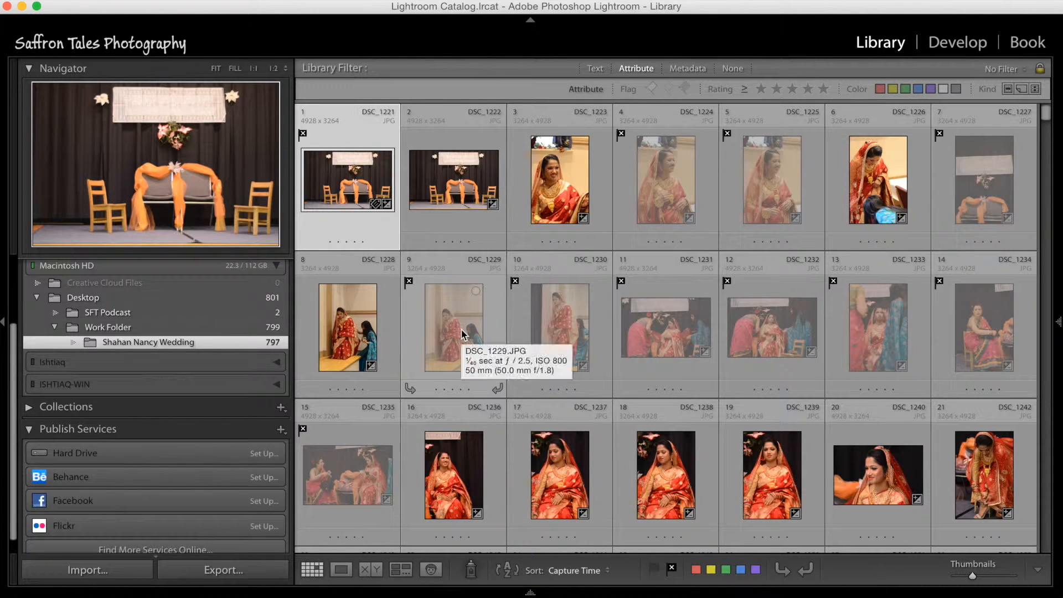
{"action": "double_click", "coordinate": [336, 177]}
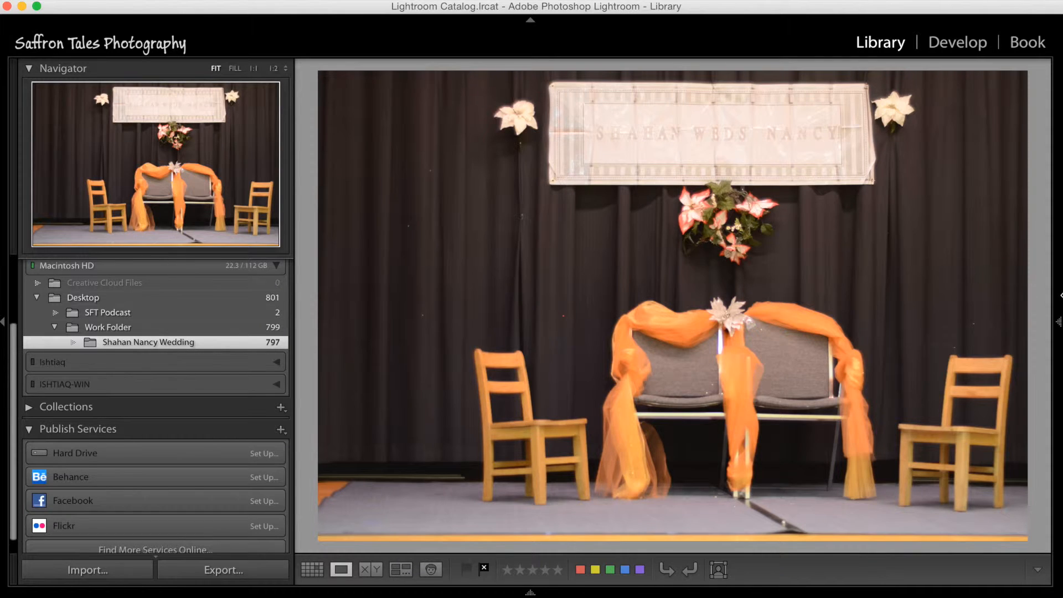
{"action": "left_click", "coordinate": [1058, 314]}
{"action": "scroll", "coordinate": [959, 310], "scroll_direction": "up", "scroll_amount": 10}
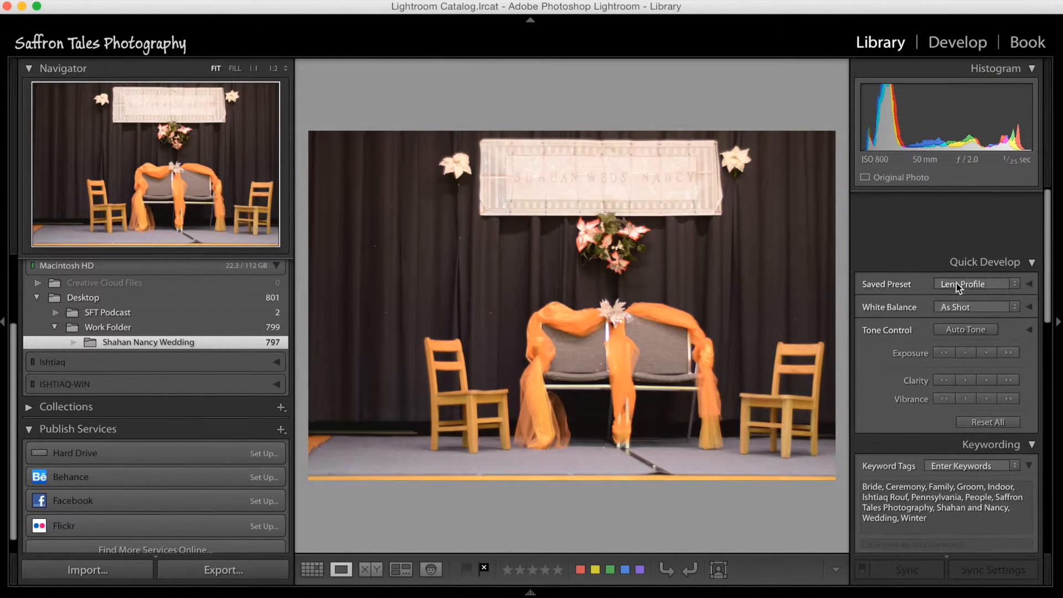
{"action": "scroll", "coordinate": [956, 300], "scroll_direction": "down", "scroll_amount": 3}
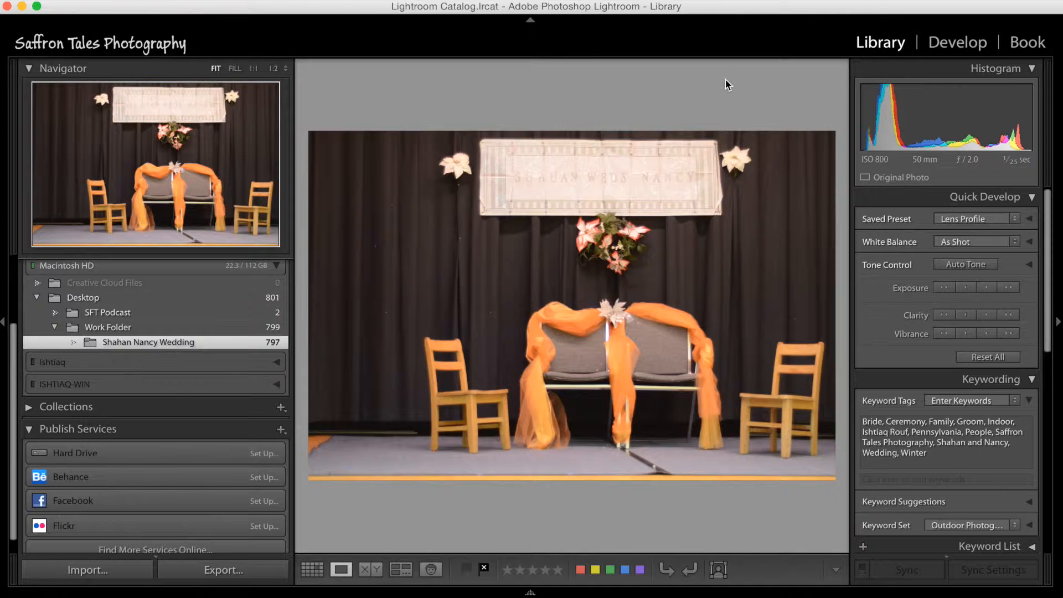
{"action": "key", "text": "g"}
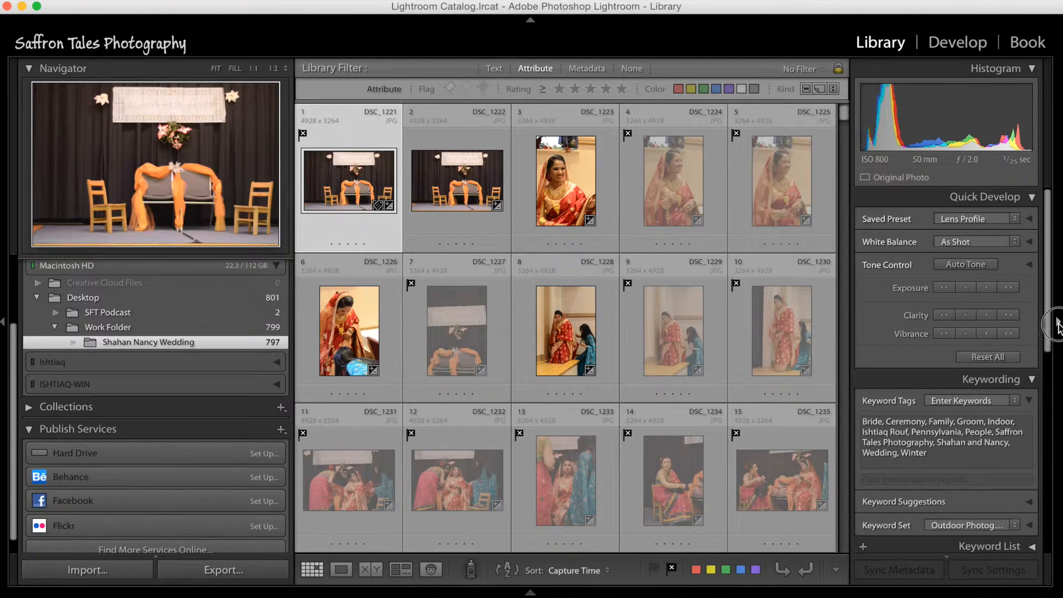
{"action": "left_click", "coordinate": [1058, 327]}
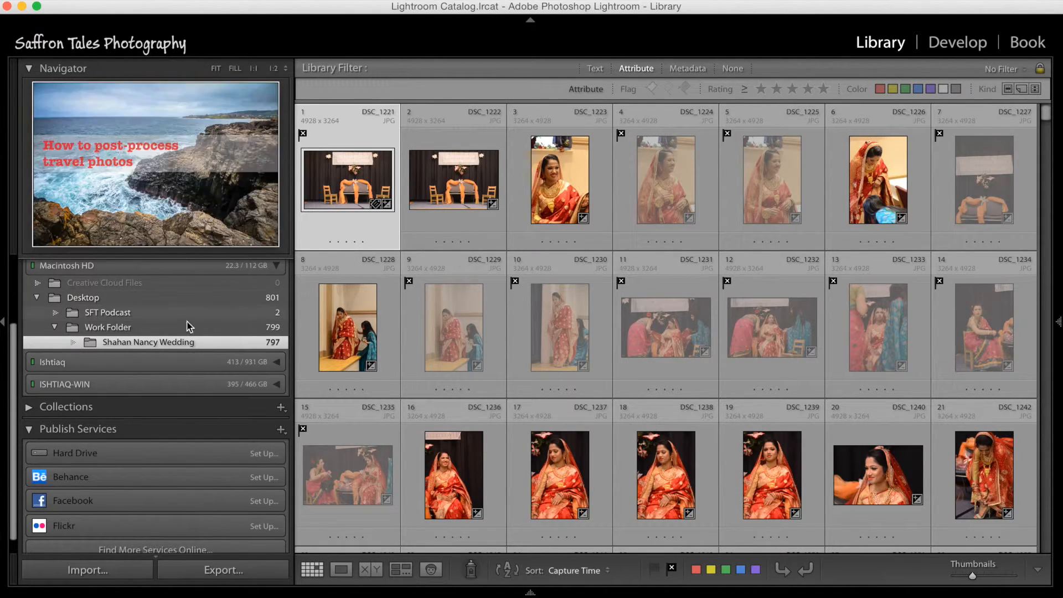
Step: Expand the external drive down to RAW Files > Events and move the wedding folder from Work Folder into Events
{"action": "left_click", "coordinate": [192, 366]}
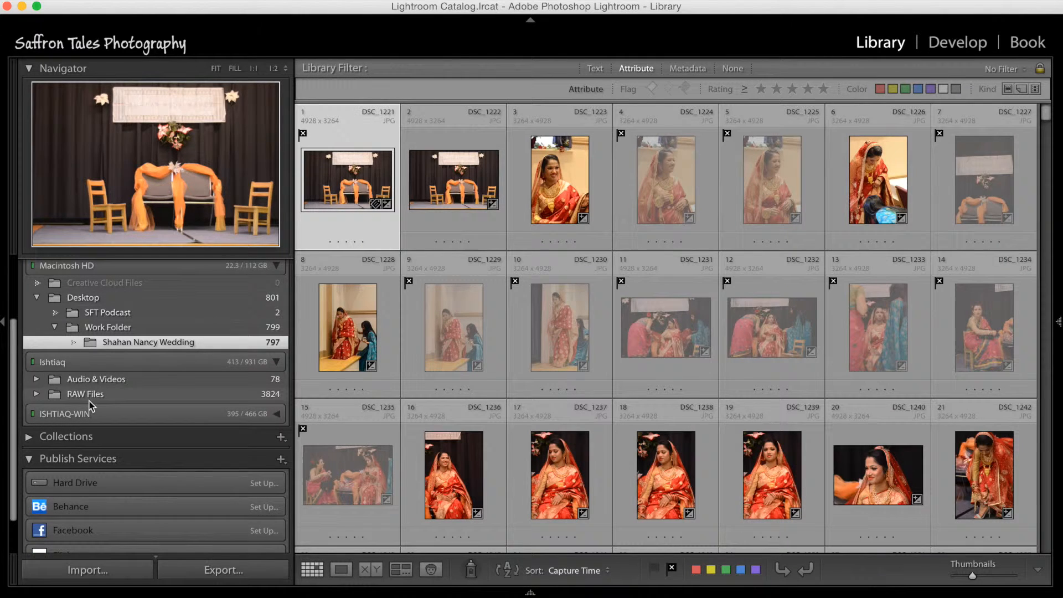
{"action": "left_click", "coordinate": [36, 394]}
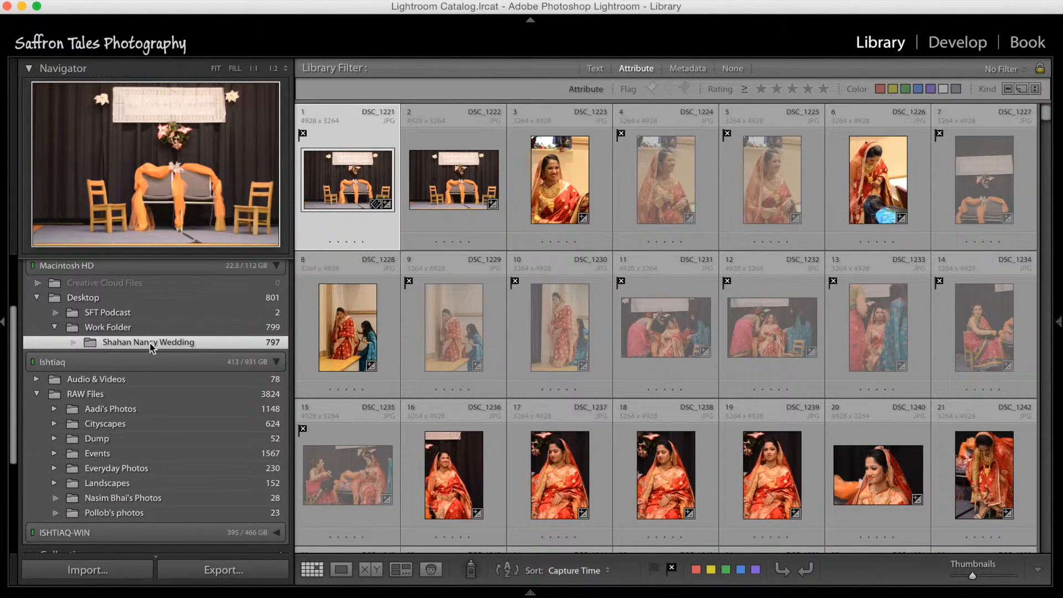
{"action": "scroll", "coordinate": [153, 347], "scroll_direction": "down", "scroll_amount": 1}
{"action": "scroll", "coordinate": [153, 348], "scroll_direction": "down", "scroll_amount": 1}
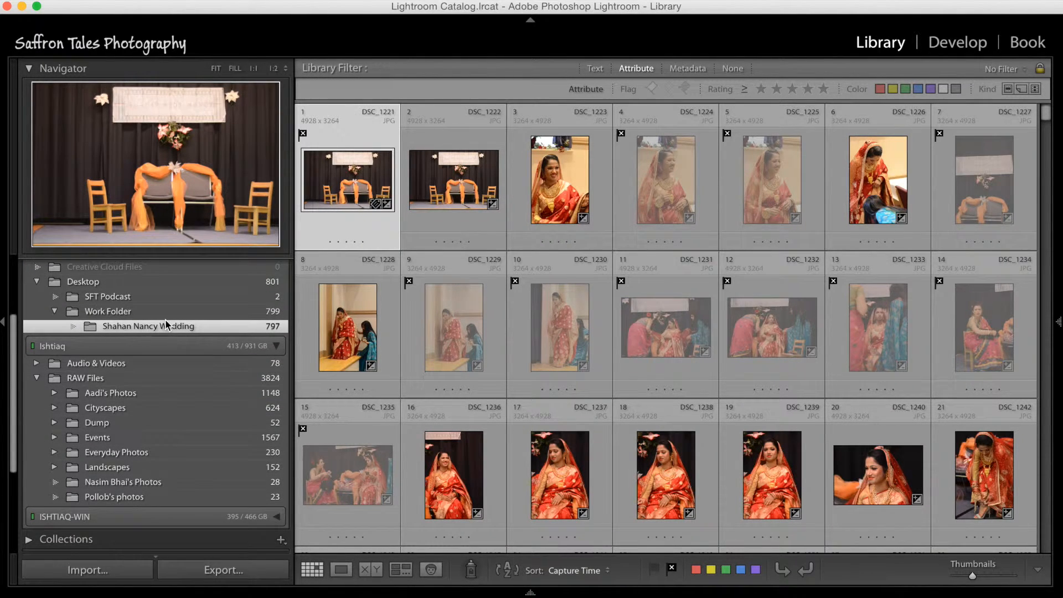
{"action": "left_click", "coordinate": [55, 438]}
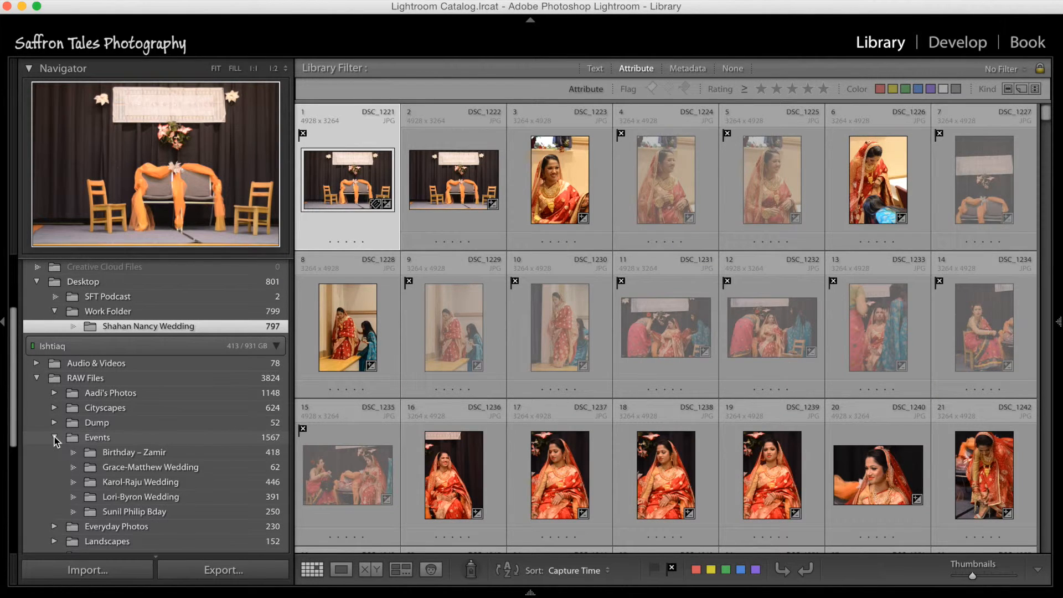
{"action": "left_click", "coordinate": [55, 438]}
{"action": "left_click_drag", "start_coordinate": [150, 331], "coordinate": [173, 439]}
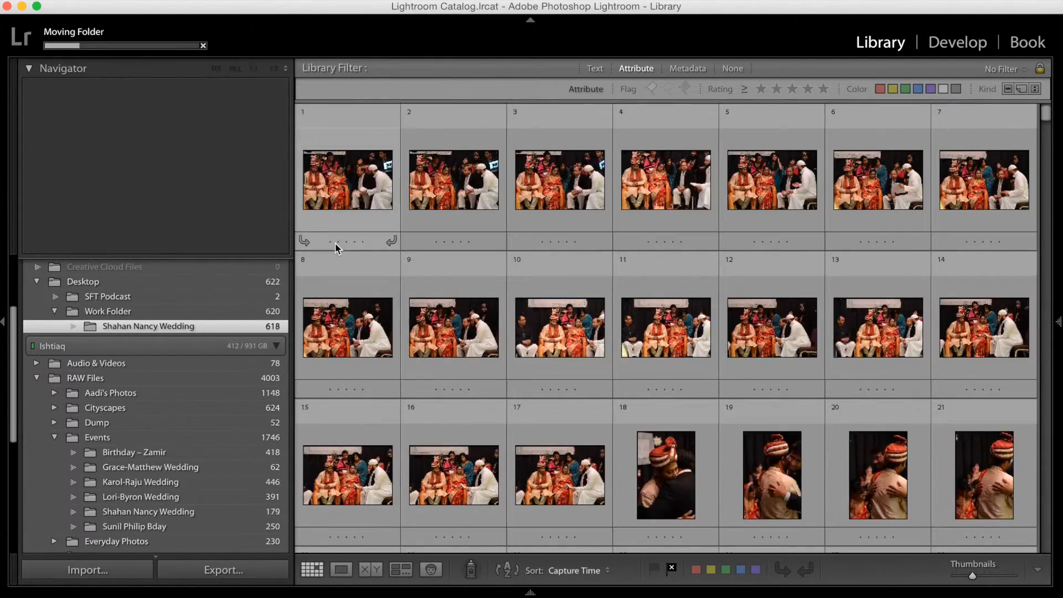
Step: Bring up the Export as Catalog settings and dismiss them without exporting
{"action": "left_click", "coordinate": [142, 1]}
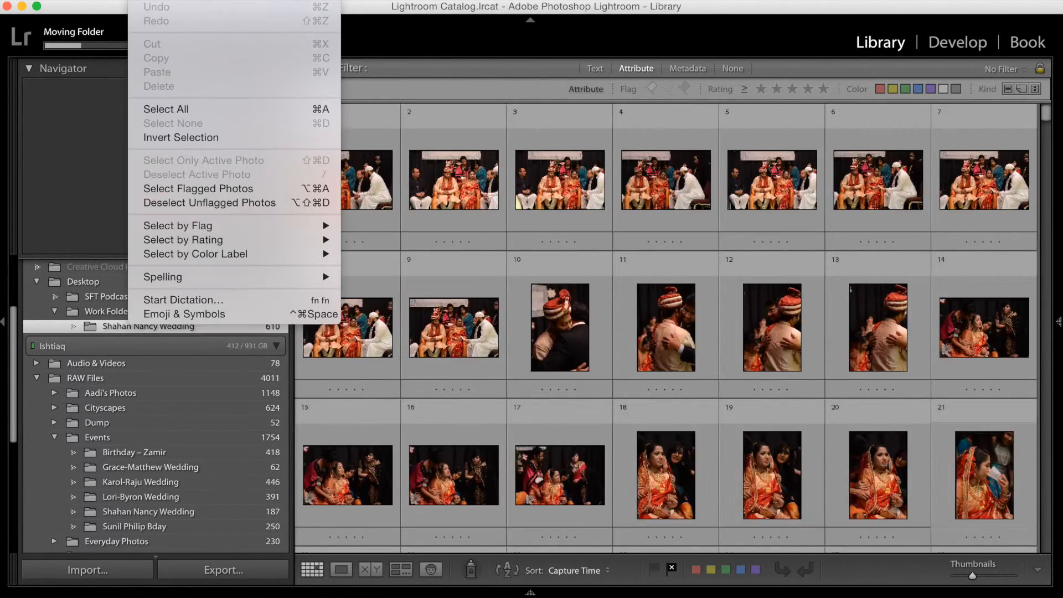
{"action": "mouse_move", "coordinate": [112, 0]}
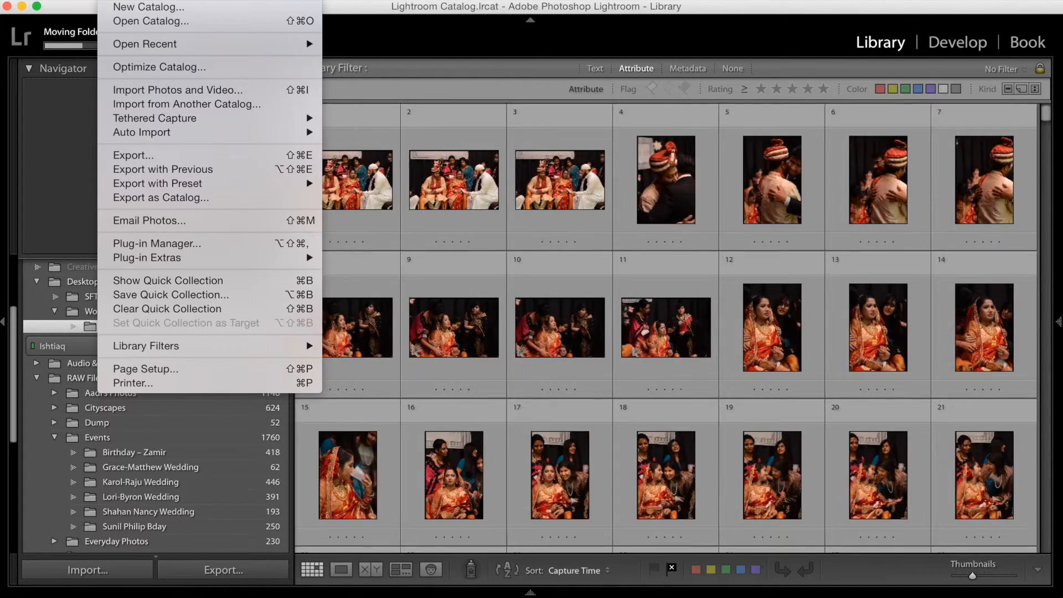
{"action": "left_click", "coordinate": [160, 199]}
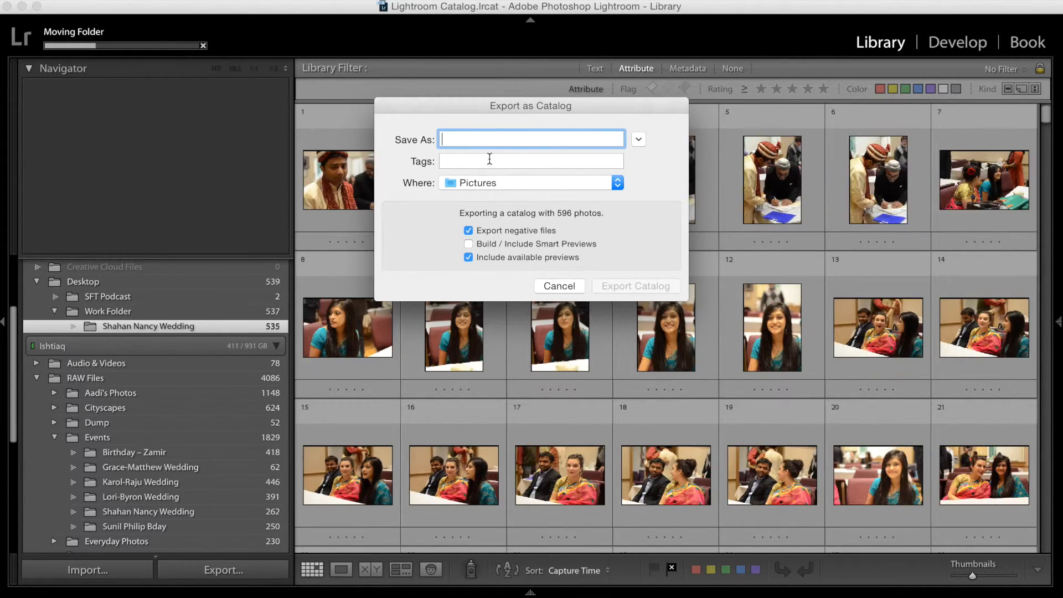
{"action": "left_click", "coordinate": [558, 285]}
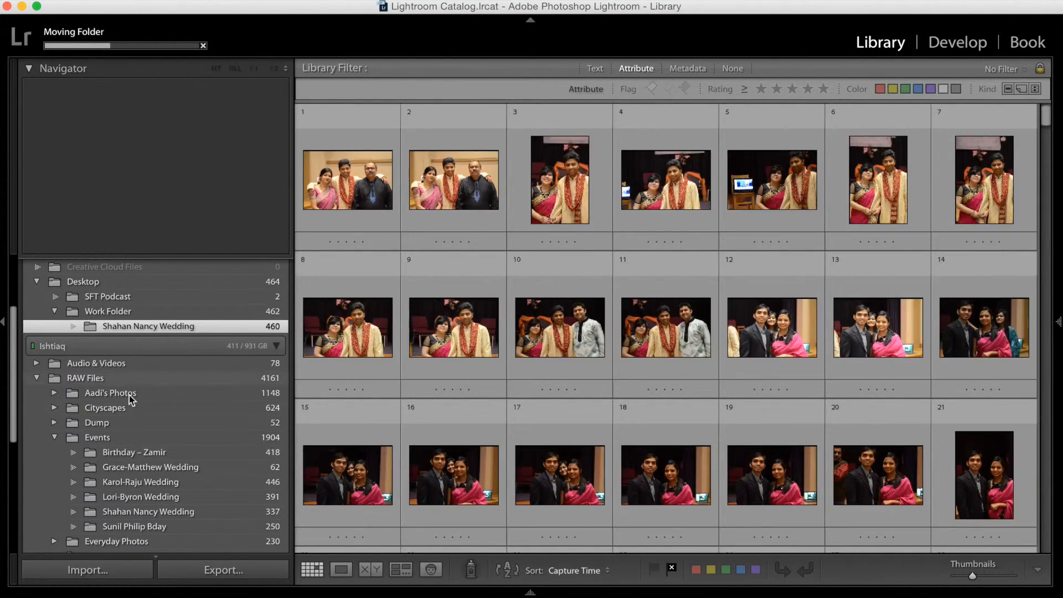
Step: Collapse the external drive's folder list, look inside Collections, and view the options for creating a collection without choosing one
{"action": "left_click", "coordinate": [39, 346]}
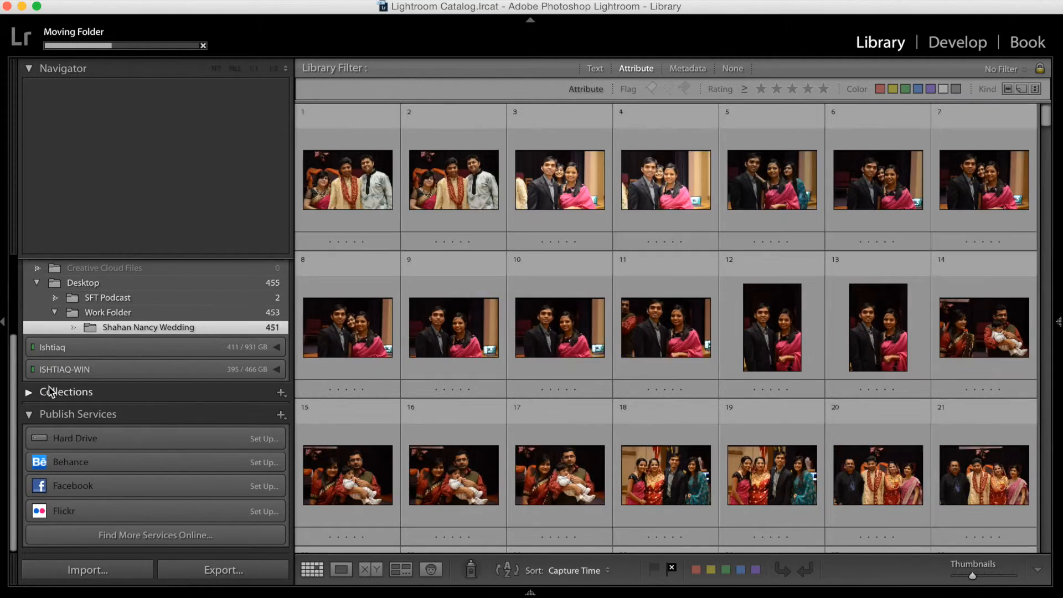
{"action": "left_click", "coordinate": [139, 393]}
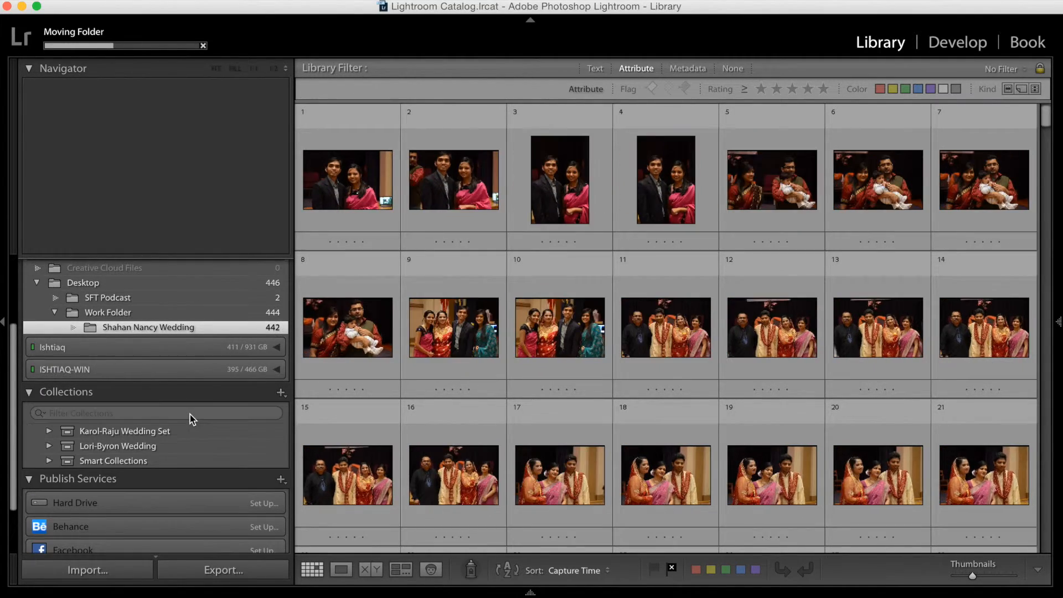
{"action": "left_click", "coordinate": [91, 394]}
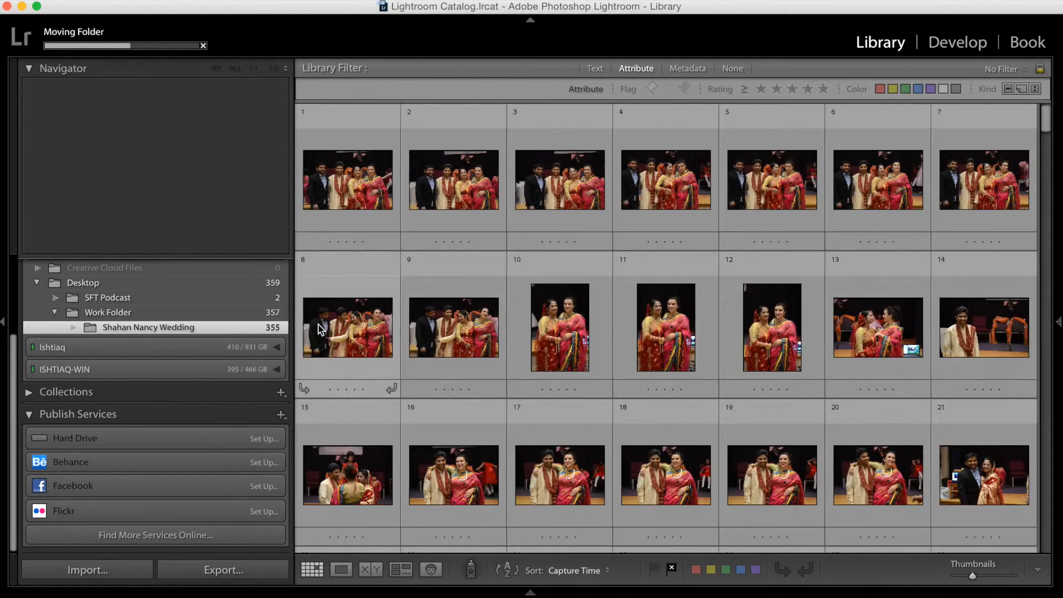
{"action": "left_click", "coordinate": [282, 393]}
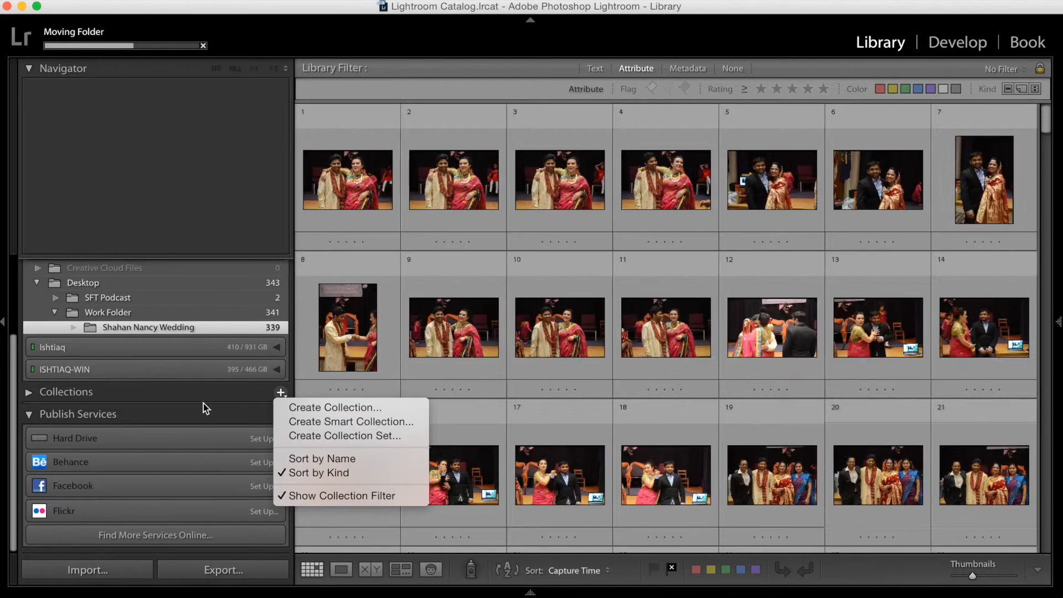
{"action": "left_click", "coordinate": [283, 394]}
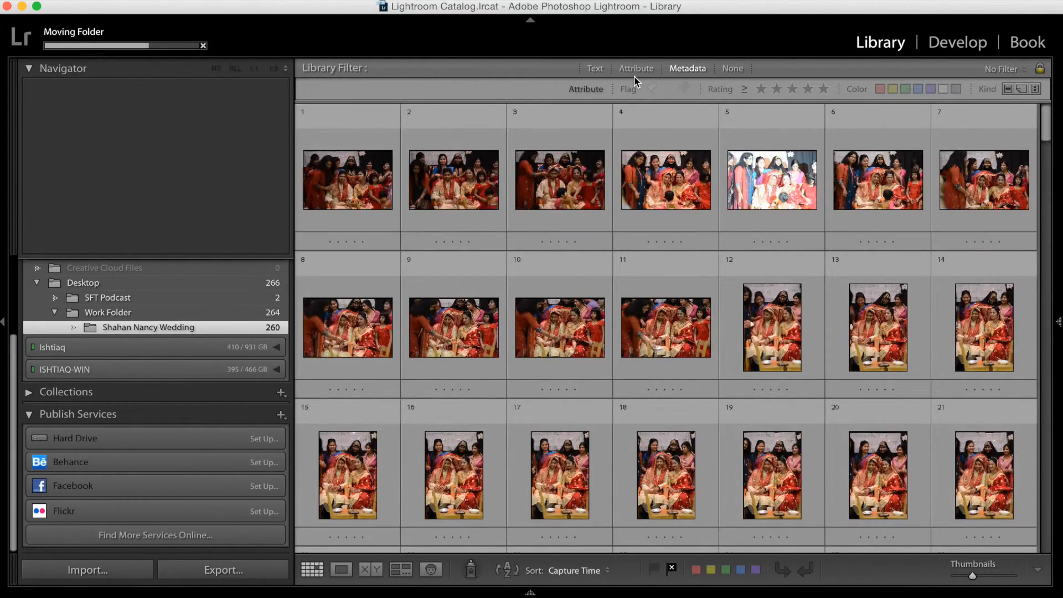
Step: Show the Metadata filter columns for the library and return to the Attribute filter
{"action": "left_click", "coordinate": [640, 67]}
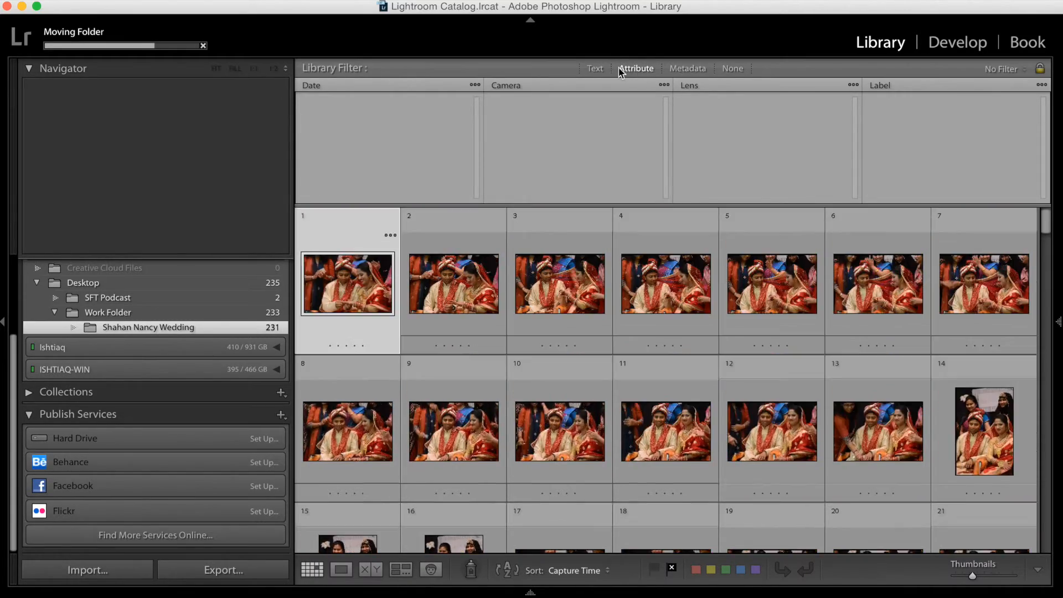
{"action": "left_click", "coordinate": [637, 69]}
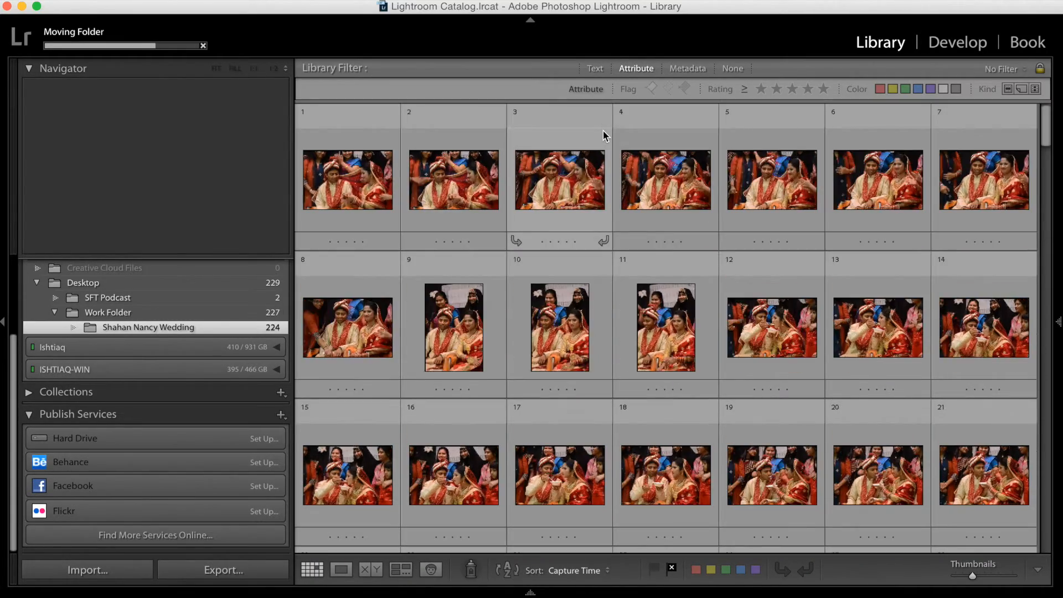